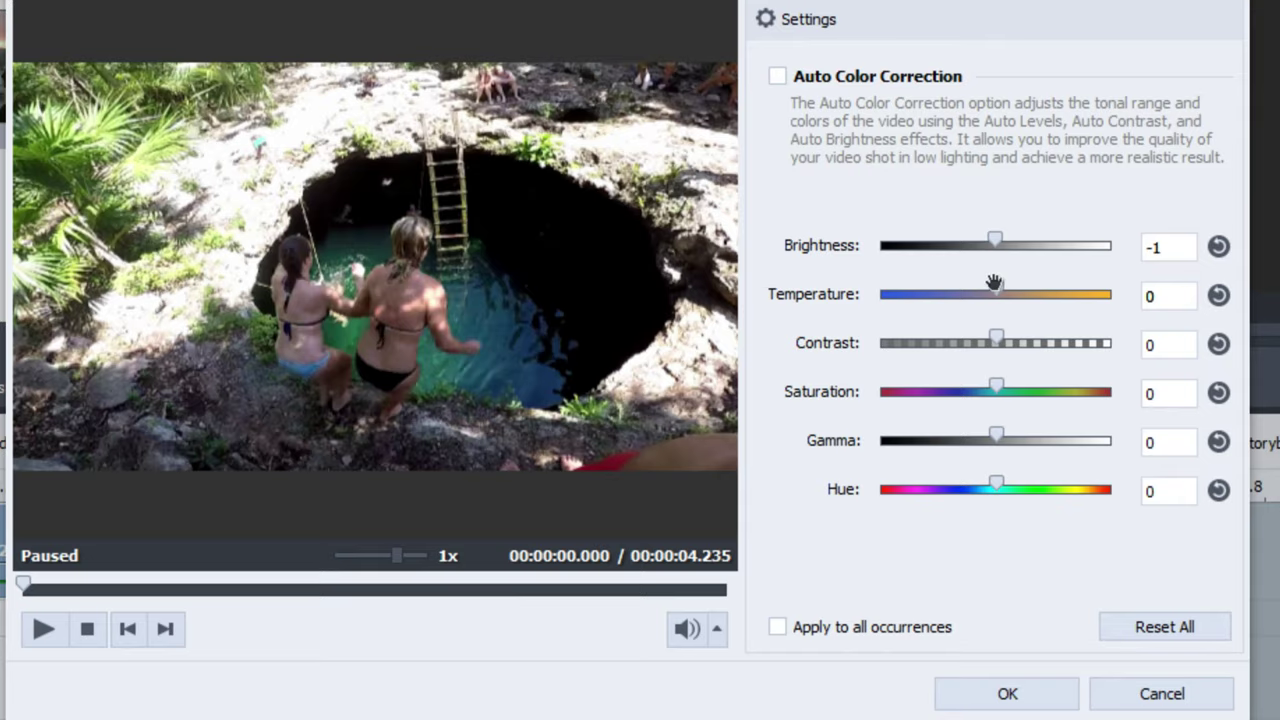
Drag the first clip's Temperature slider to 24 for a warmer colour
{"action": "left_click_drag", "start_coordinate": [993, 283], "coordinate": [1027, 285]}
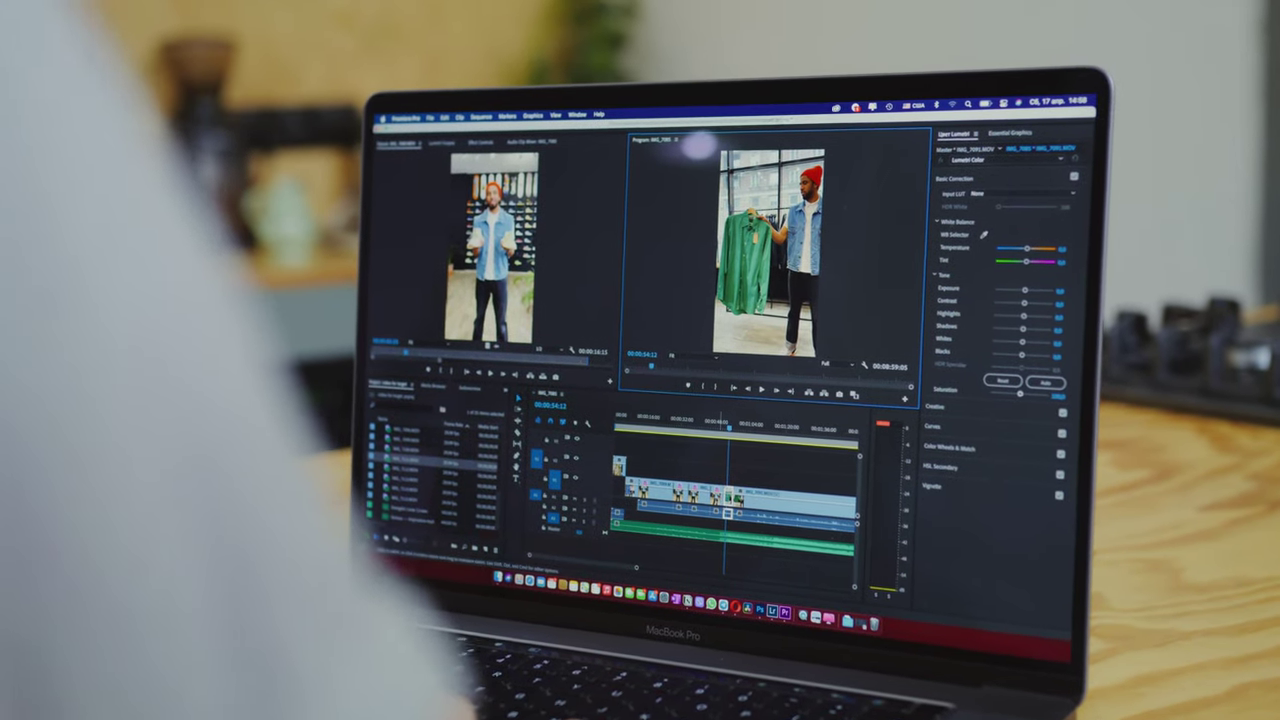
{"action": "left_click", "coordinate": [700, 545]}
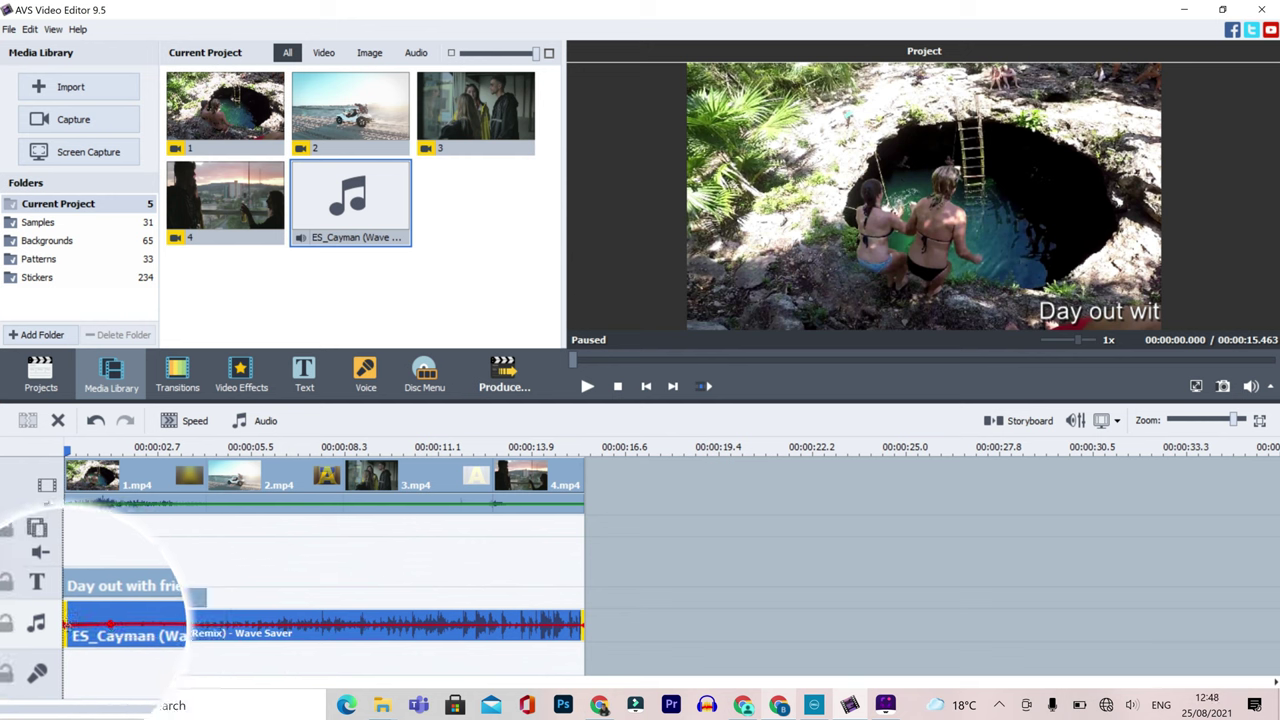
{"action": "left_click_drag", "start_coordinate": [66, 626], "coordinate": [66, 640]}
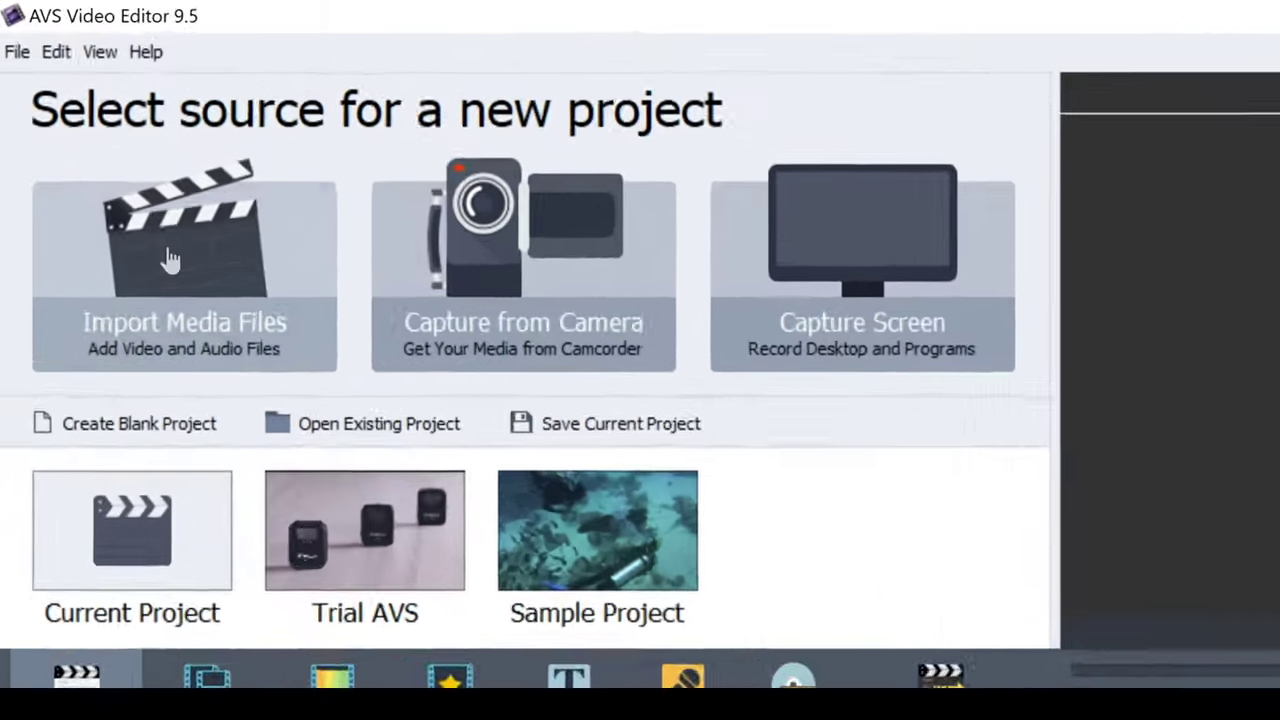
Open the Import Media dialog to bring video files into a new project
{"action": "left_click", "coordinate": [89, 134]}
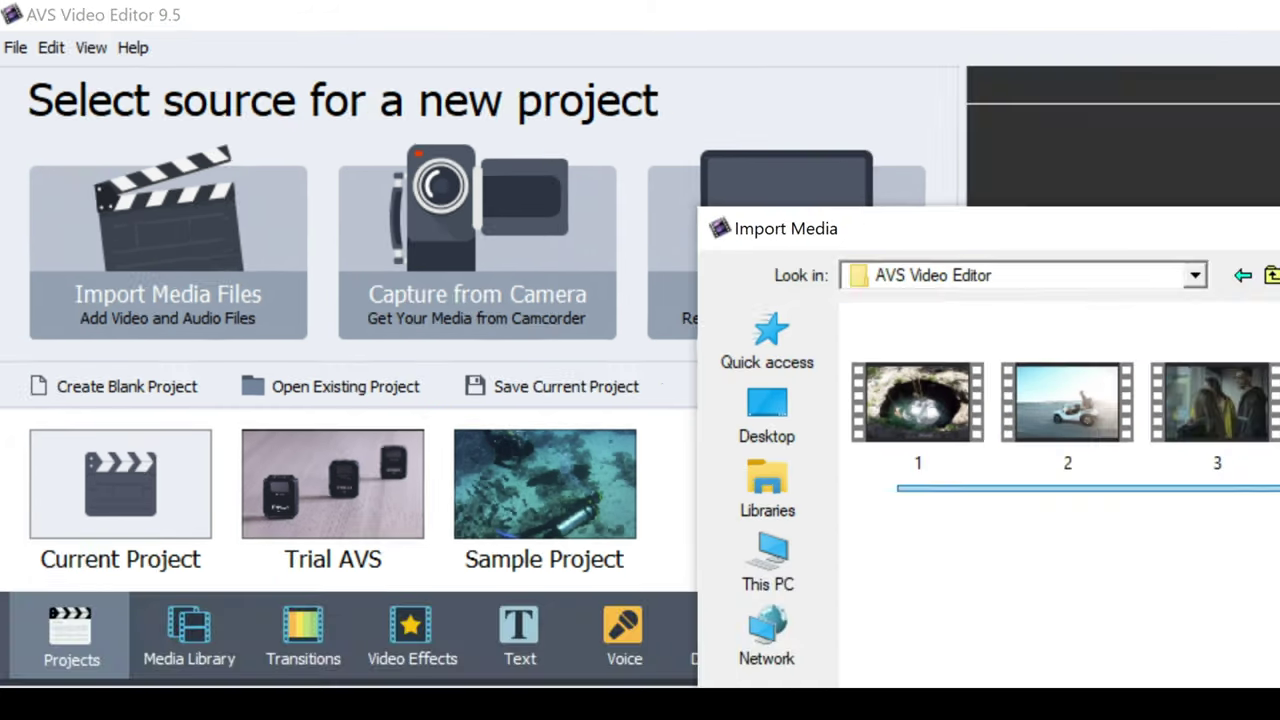
Import all four videos 1–4 at once and match the project aspect ratio to the first file
{"action": "key", "text": "ctrl+a"}
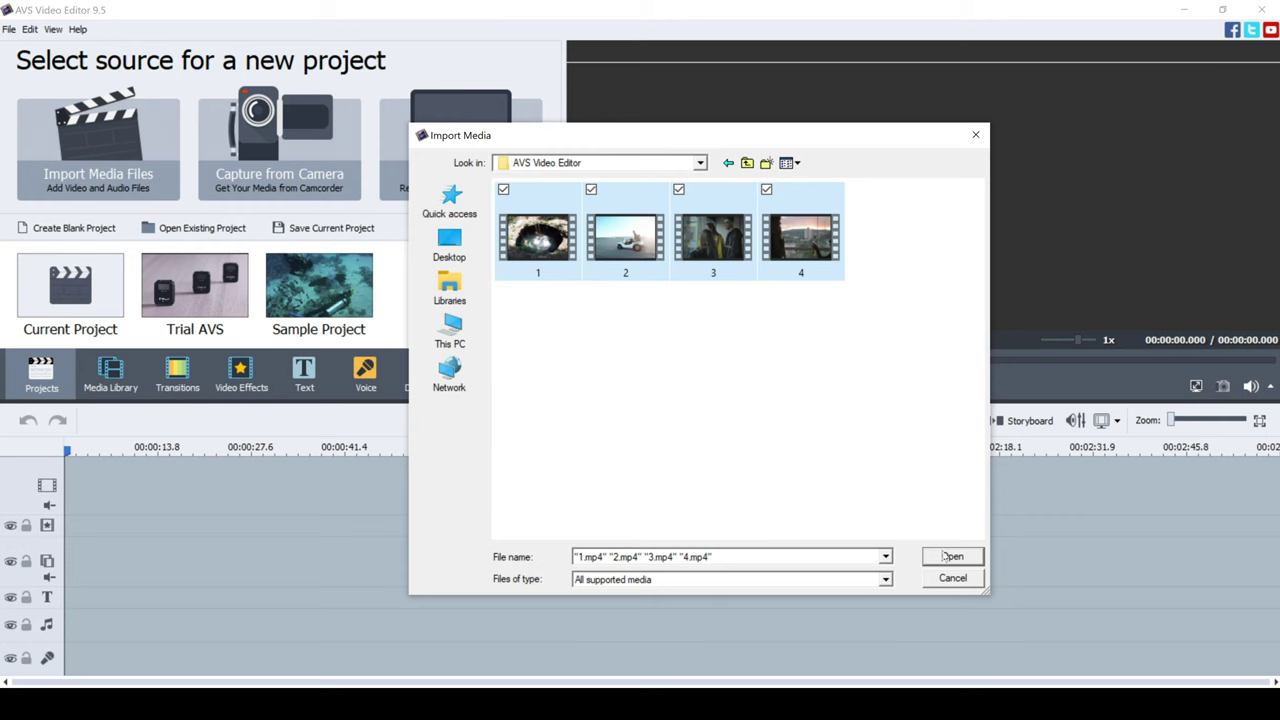
{"action": "left_click", "coordinate": [945, 557]}
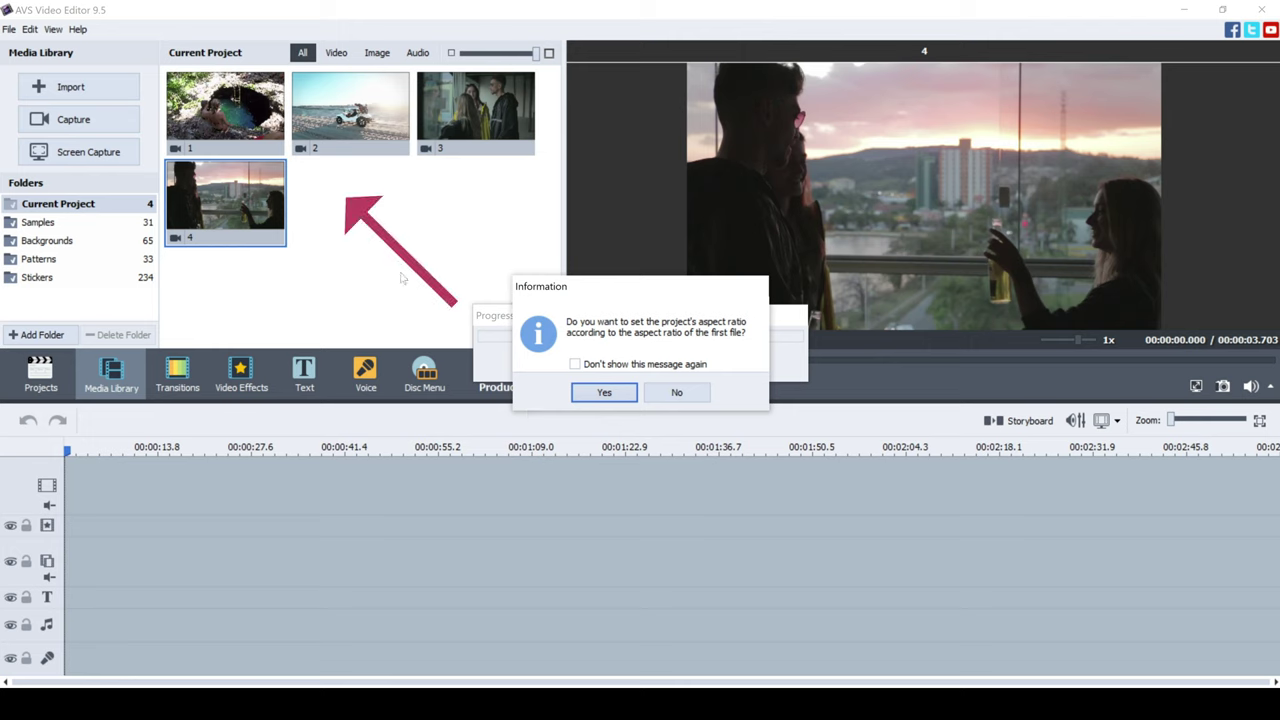
{"action": "left_click", "coordinate": [676, 393]}
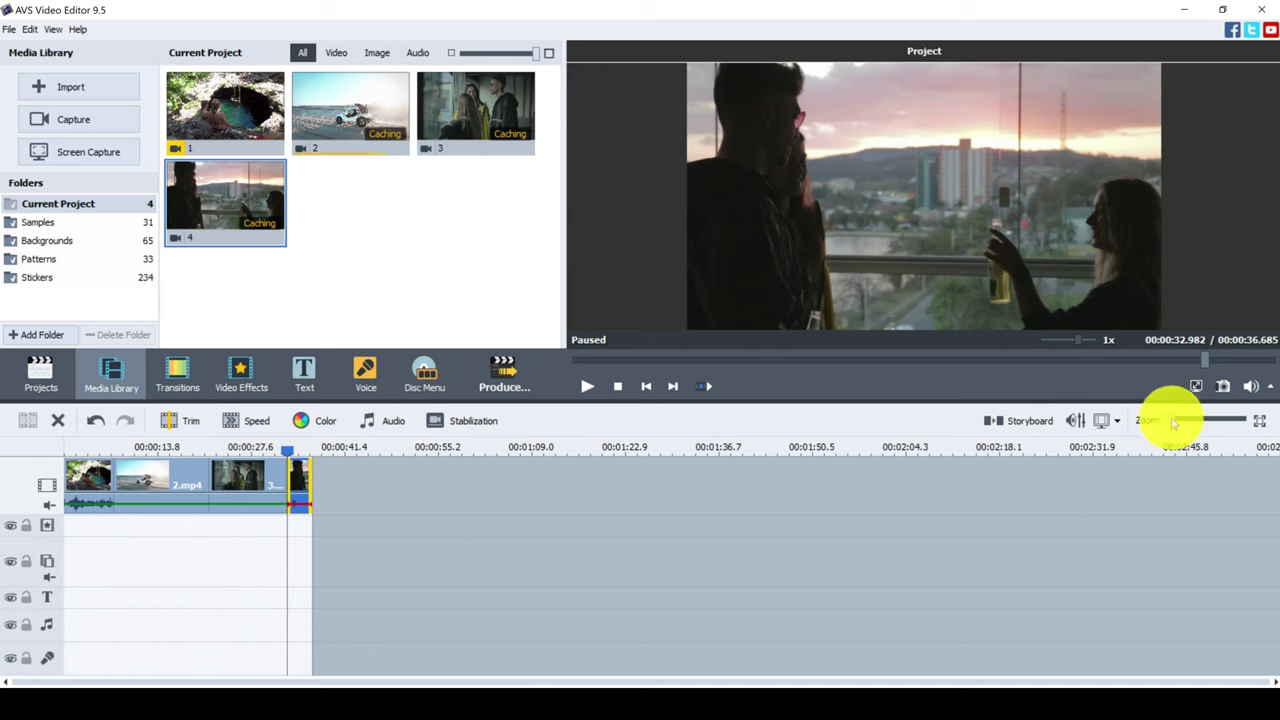
Zoom the timeline wider, reposition 2.mp4, and open Trim for clip 1.mp4
{"action": "left_click_drag", "start_coordinate": [1175, 423], "coordinate": [1213, 424]}
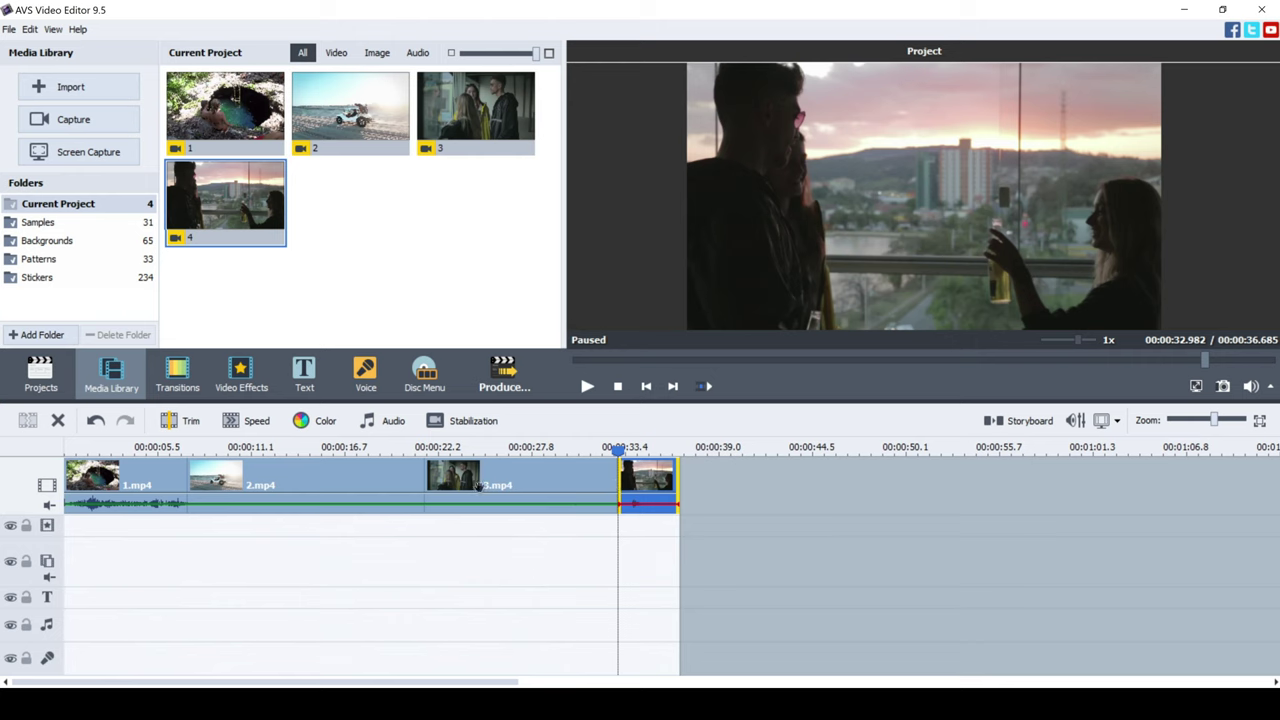
{"action": "left_click", "coordinate": [331, 478]}
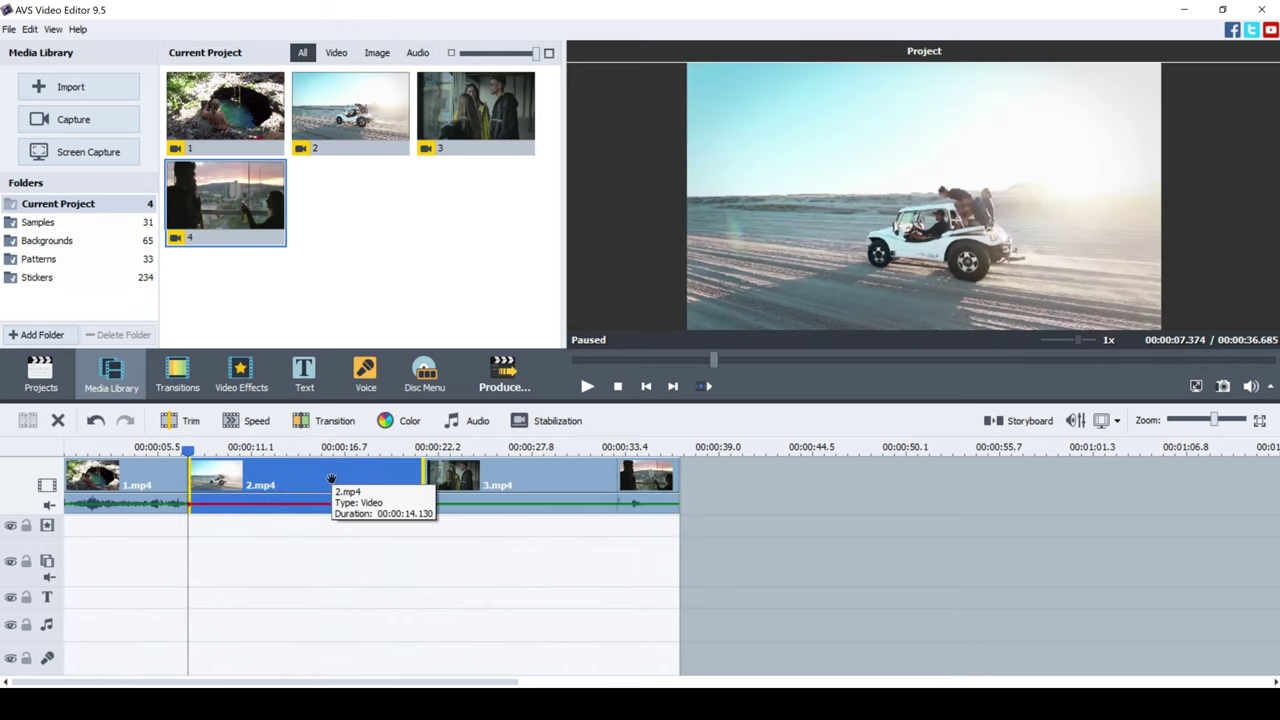
{"action": "left_click_drag", "start_coordinate": [331, 478], "coordinate": [205, 478]}
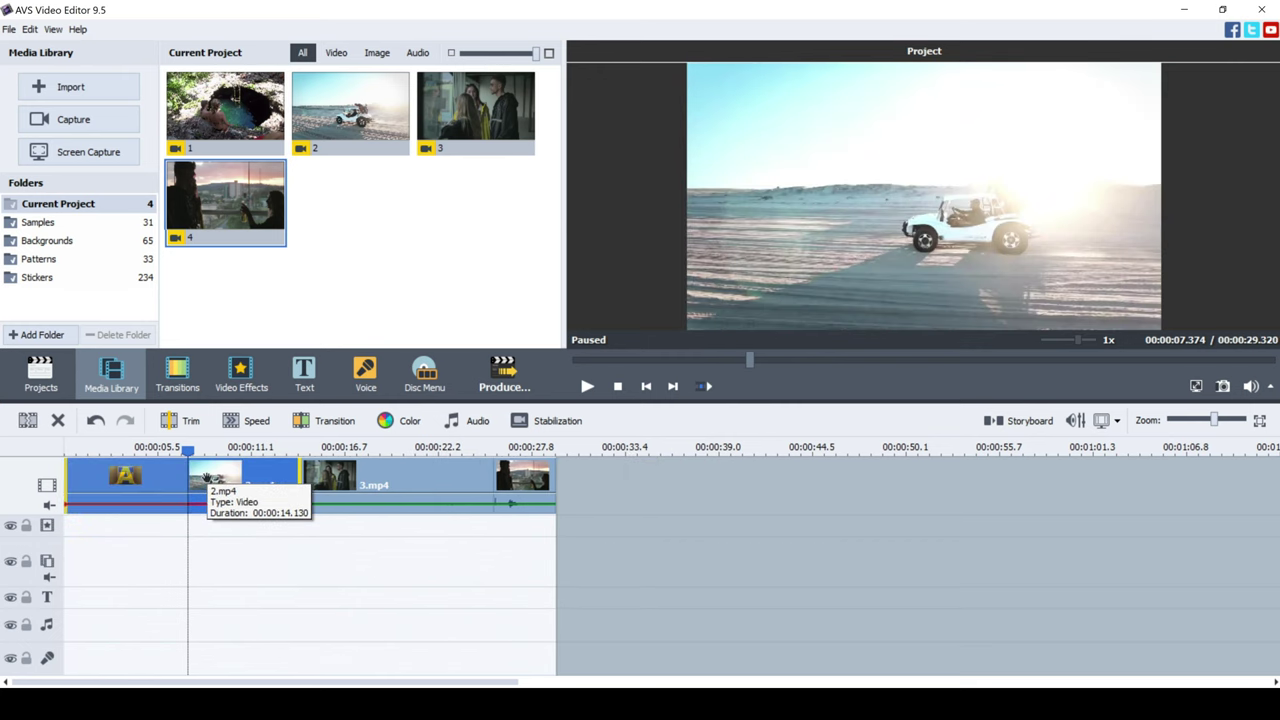
{"action": "left_click", "coordinate": [80, 490]}
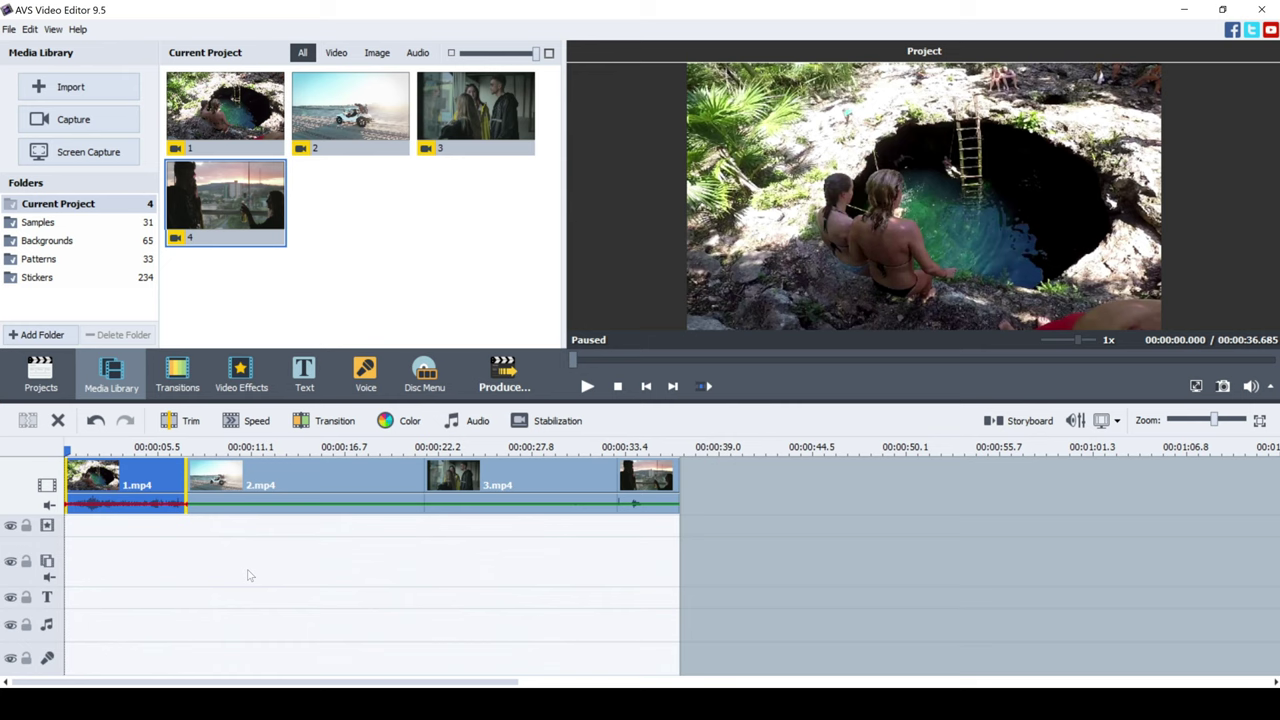
{"action": "left_click", "coordinate": [188, 423]}
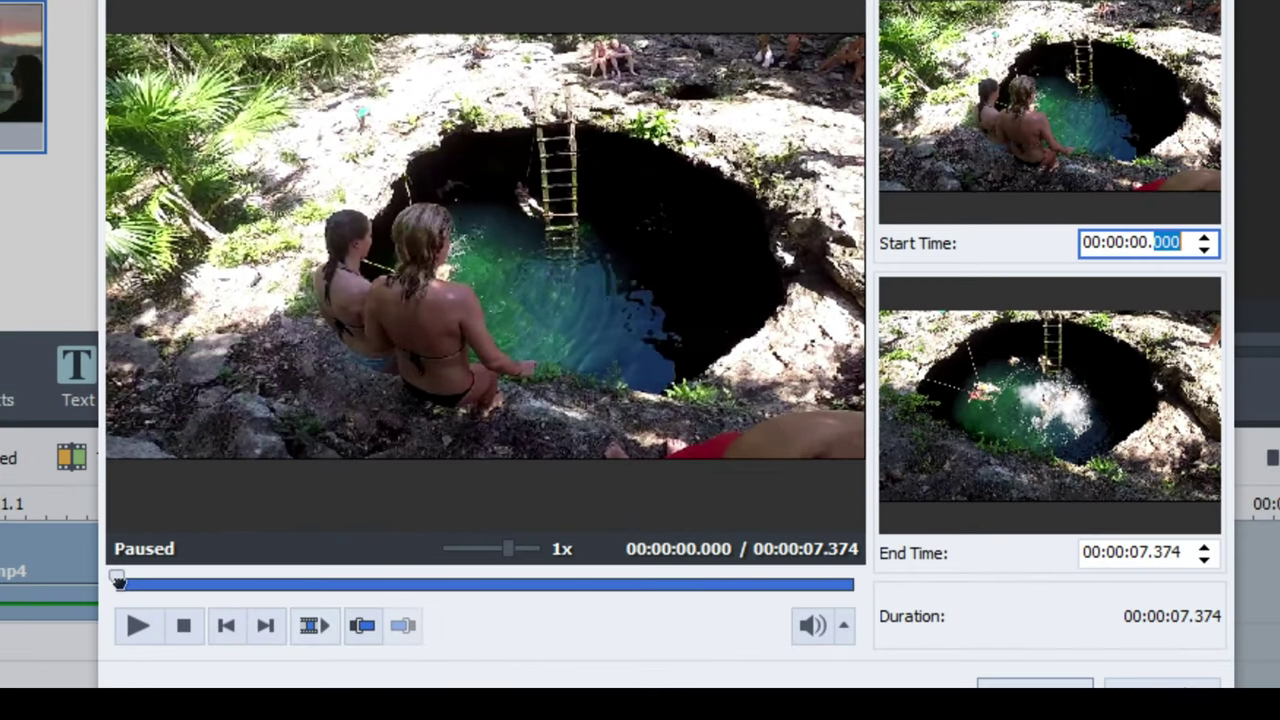
Mark In at 0.540 s and Mark Out at 4.775 s on clip 1.mp4, then confirm
{"action": "left_click_drag", "start_coordinate": [126, 580], "coordinate": [172, 579]}
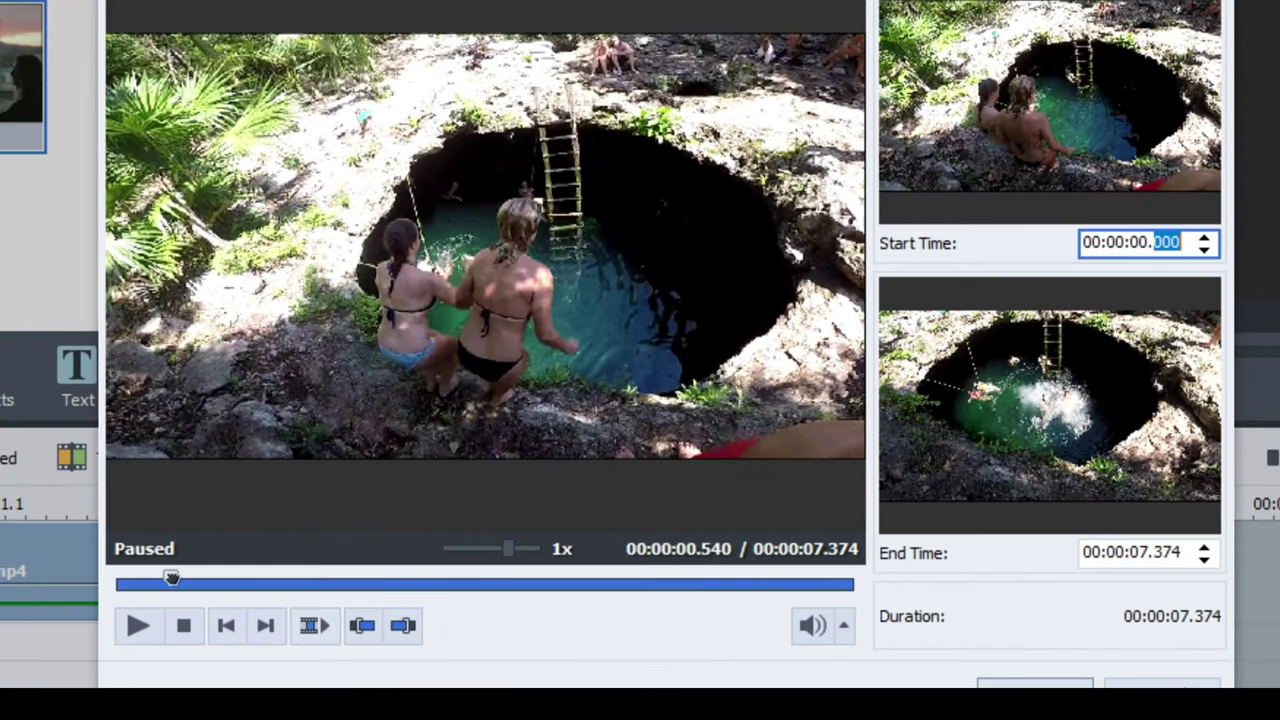
{"action": "left_click", "coordinate": [362, 626]}
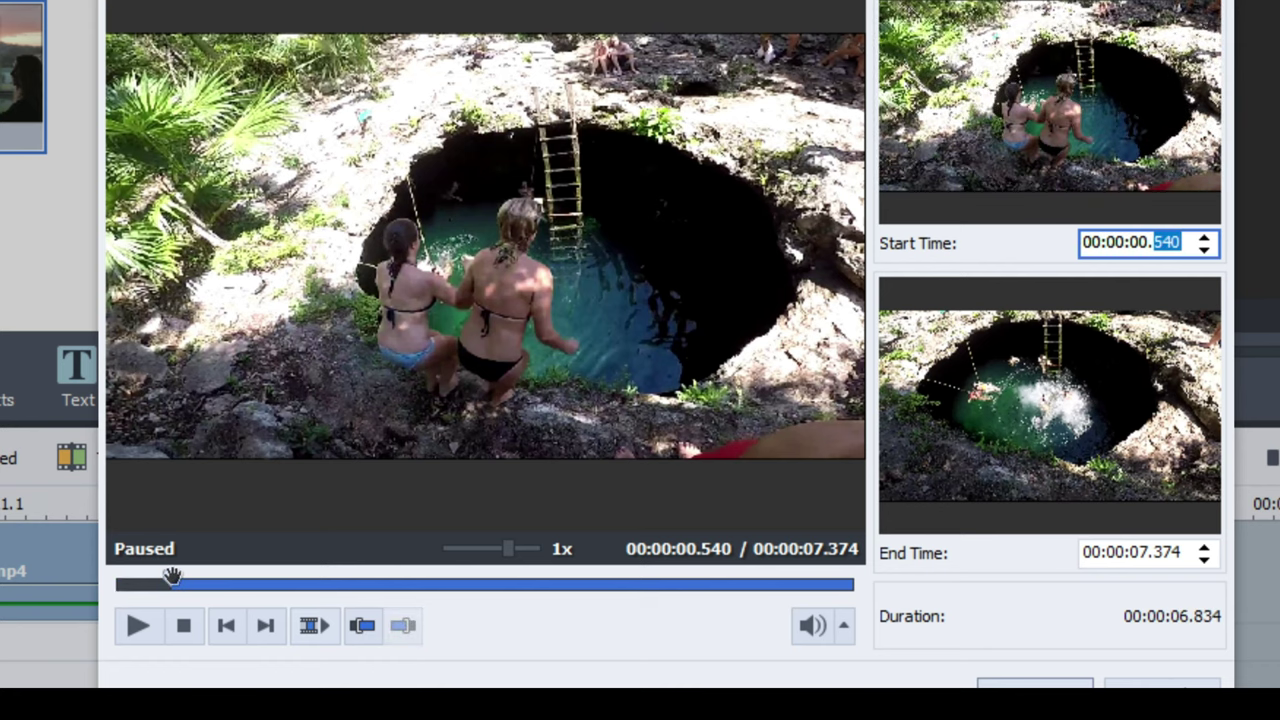
{"action": "left_click_drag", "start_coordinate": [331, 575], "coordinate": [596, 560]}
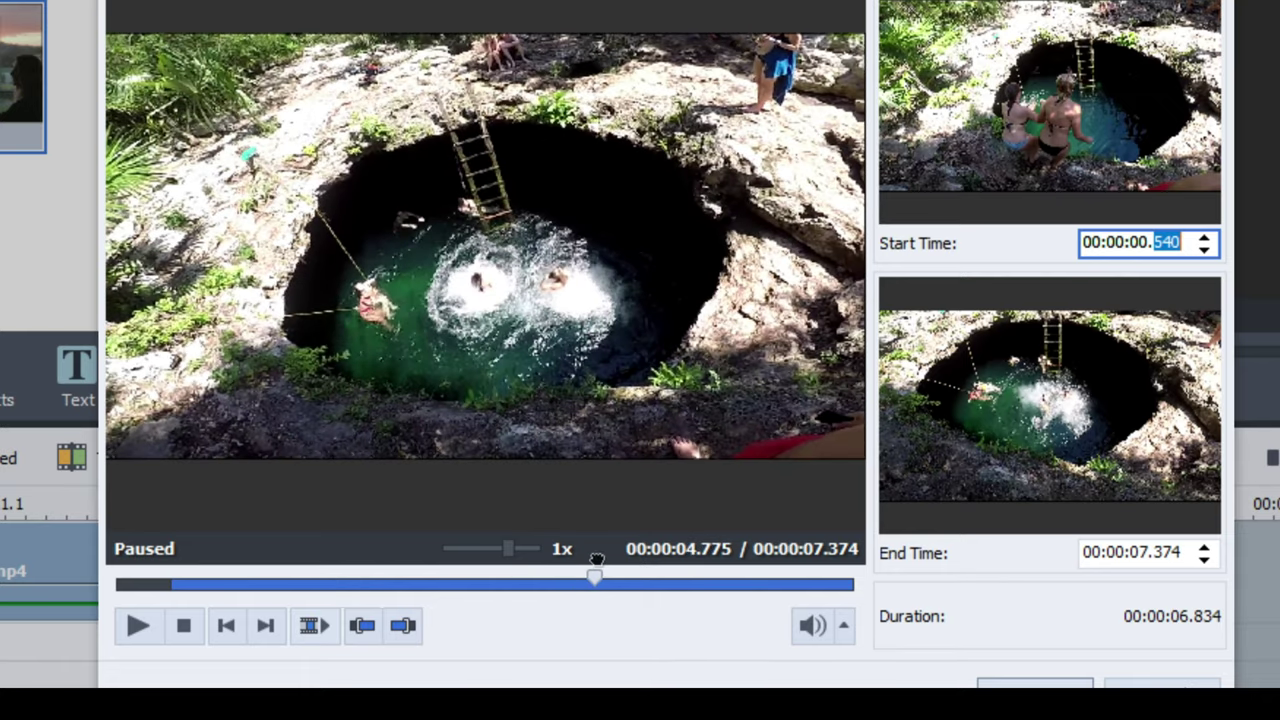
{"action": "left_click", "coordinate": [402, 626]}
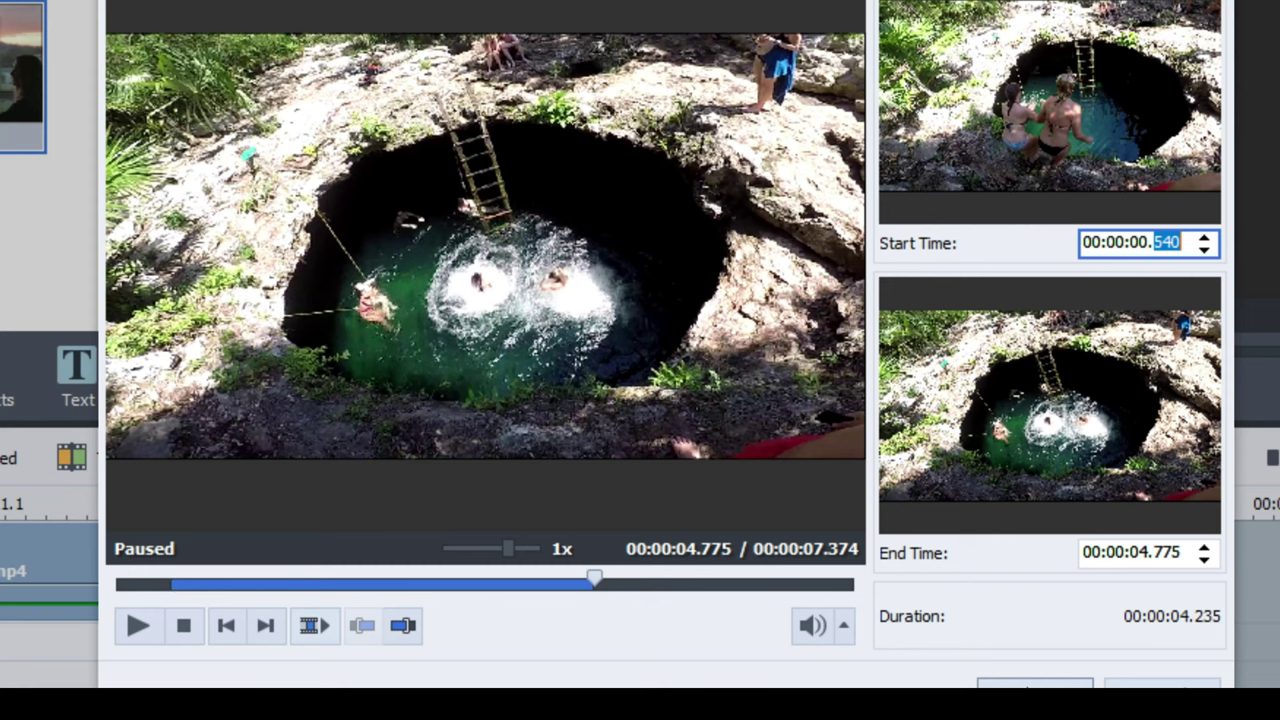
{"action": "key", "text": "Return"}
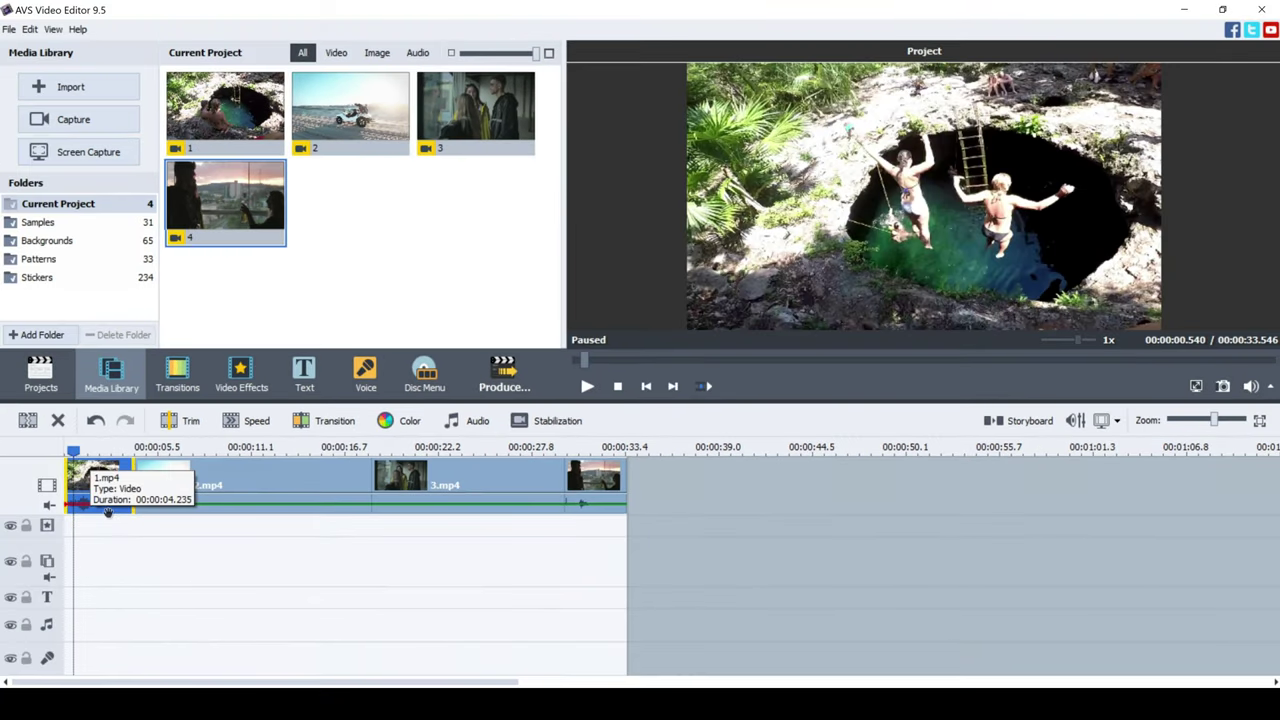
Trim 2.mp4 to start at 0.811 s, then trim 3.mp4, bringing the project to 00:00:18.463
{"action": "left_click", "coordinate": [242, 477]}
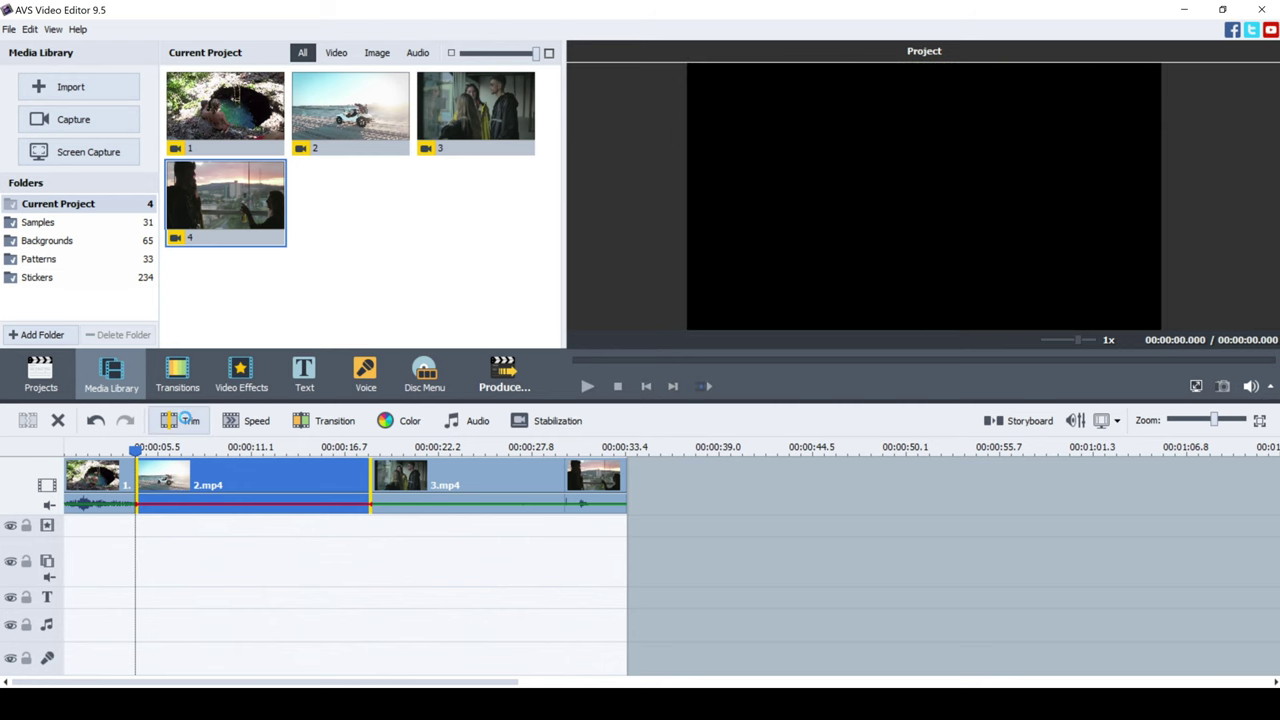
{"action": "left_click", "coordinate": [185, 420]}
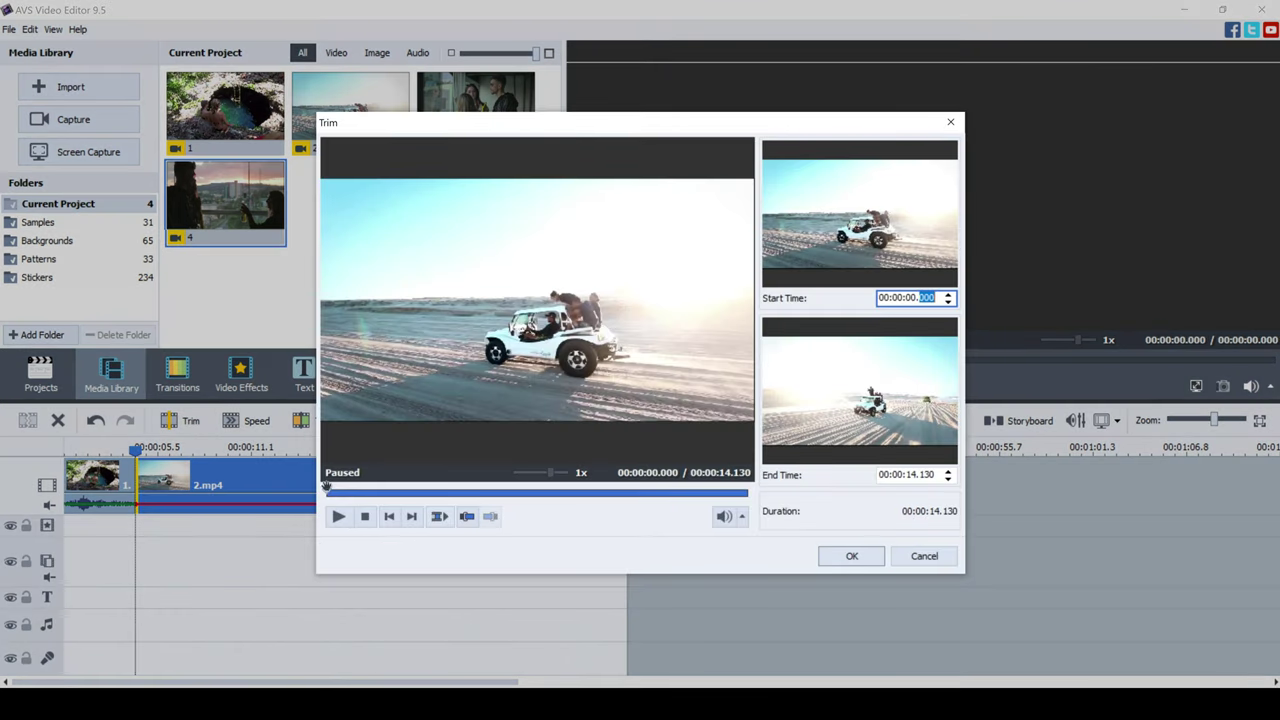
{"action": "left_click_drag", "start_coordinate": [343, 486], "coordinate": [350, 488]}
{"action": "left_click", "coordinate": [440, 516]}
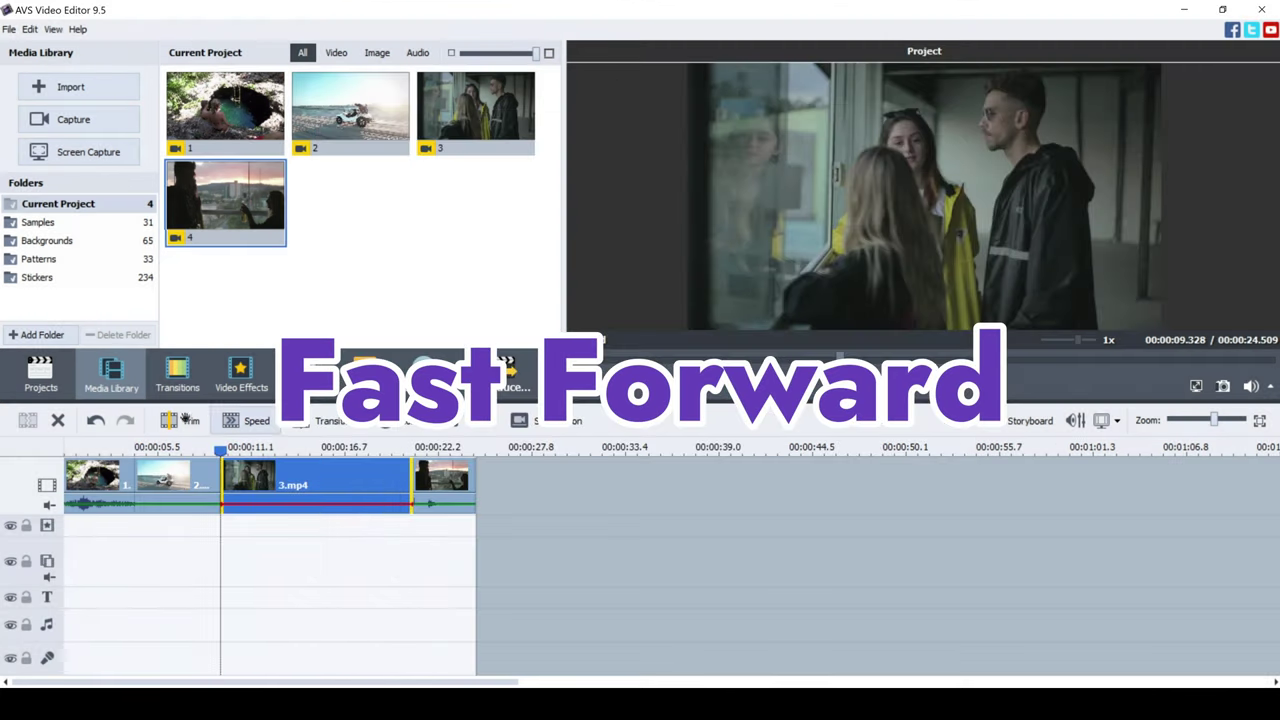
{"action": "left_click", "coordinate": [185, 420]}
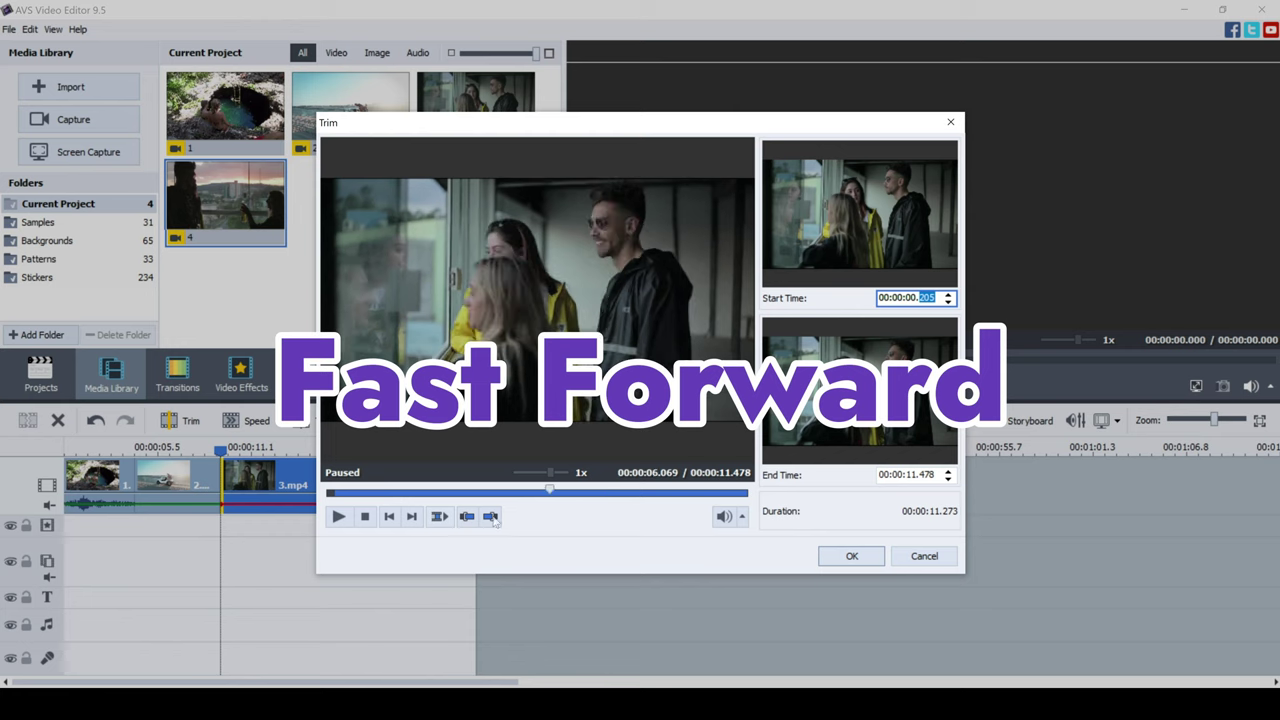
{"action": "left_click", "coordinate": [851, 556]}
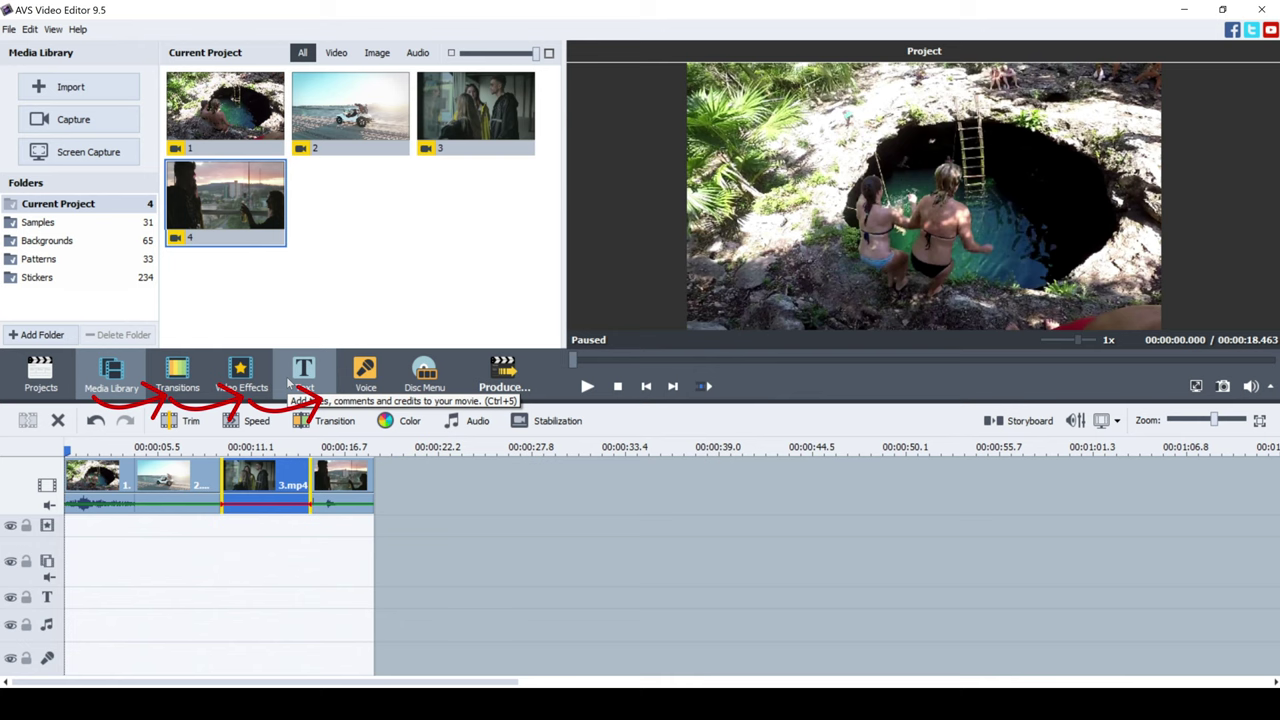
Preview Pixelate, Twirl Clockwise and Gaussian Blur, then place Gaussian Blur between 1.mp4 and 2.mp4
{"action": "left_click", "coordinate": [177, 378]}
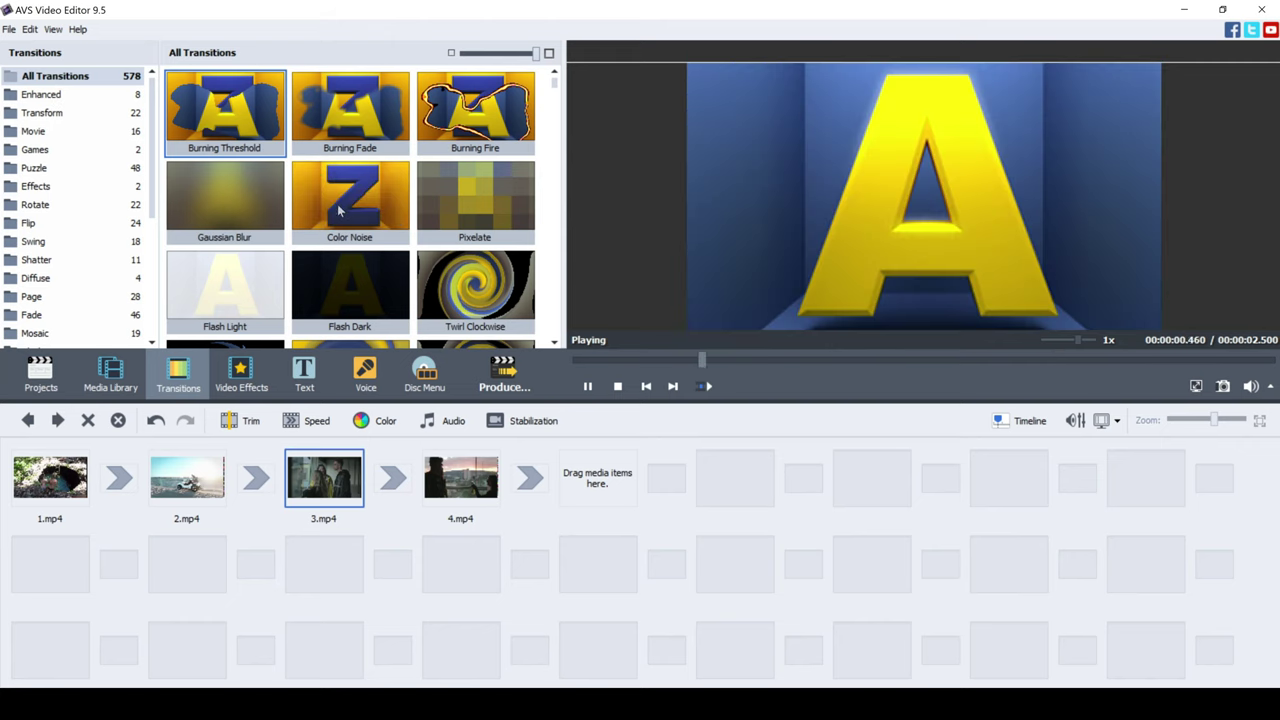
{"action": "left_click", "coordinate": [449, 220]}
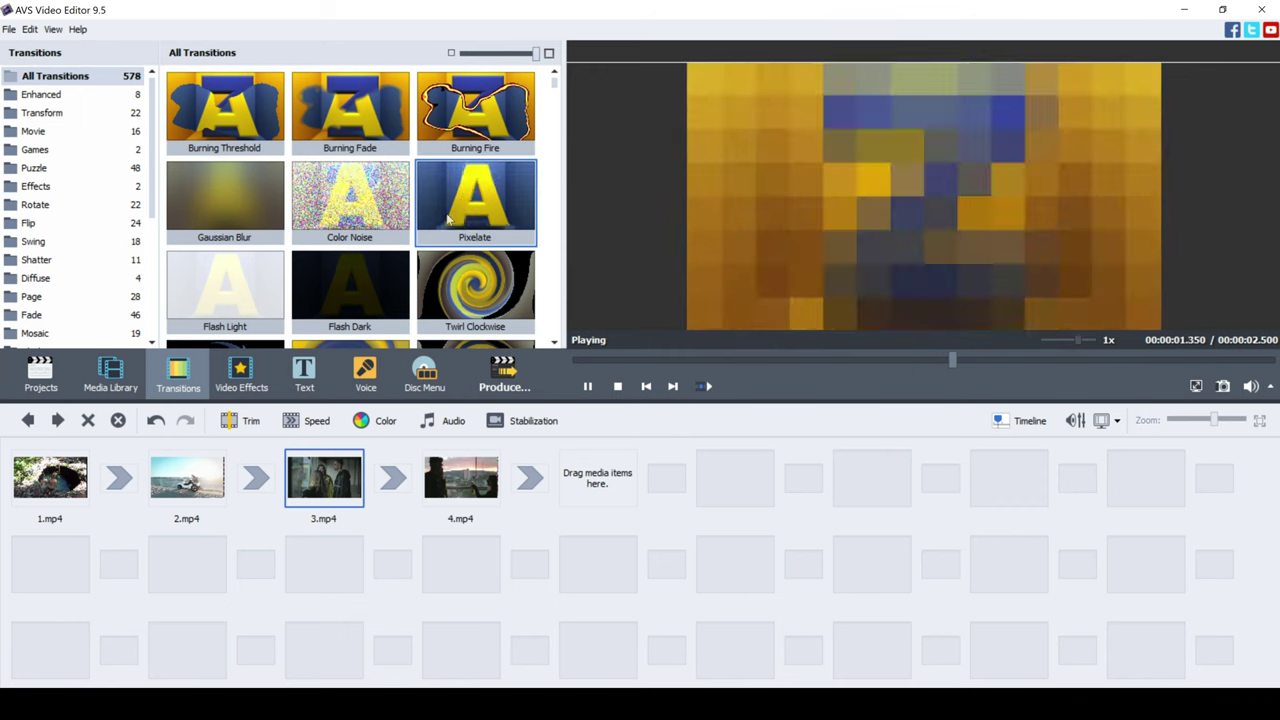
{"action": "left_click", "coordinate": [475, 290]}
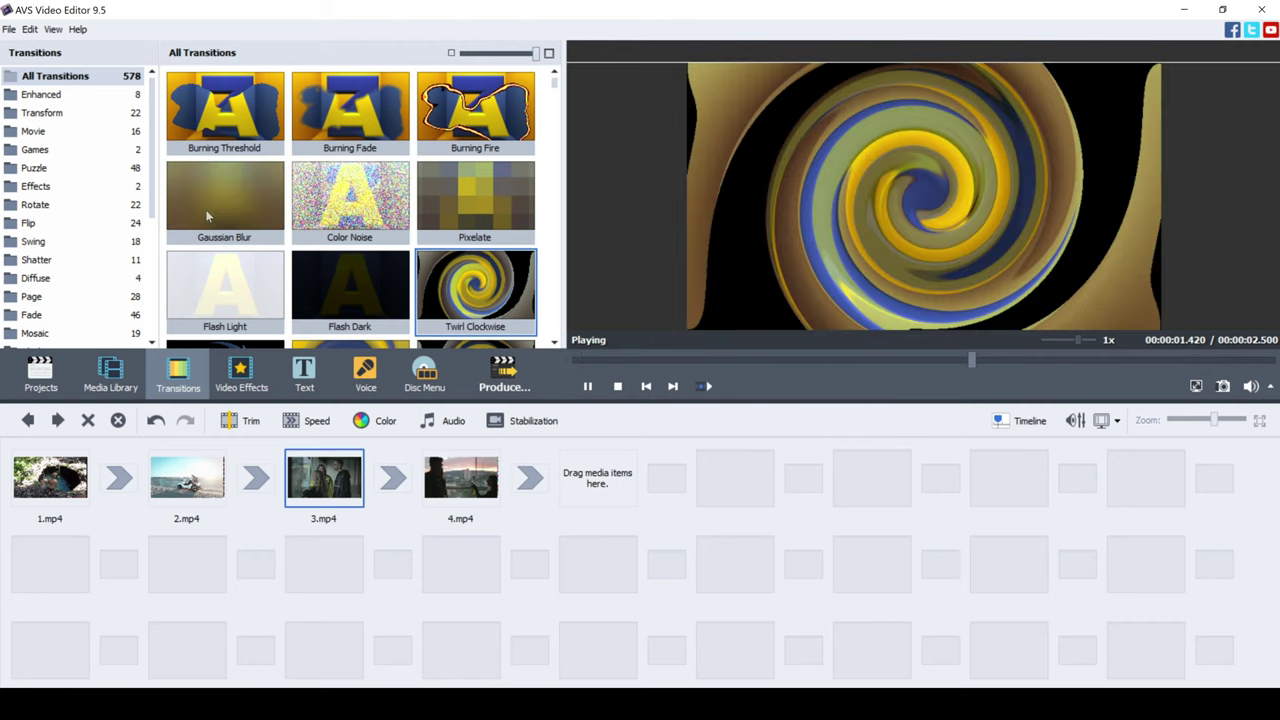
{"action": "left_click", "coordinate": [221, 209]}
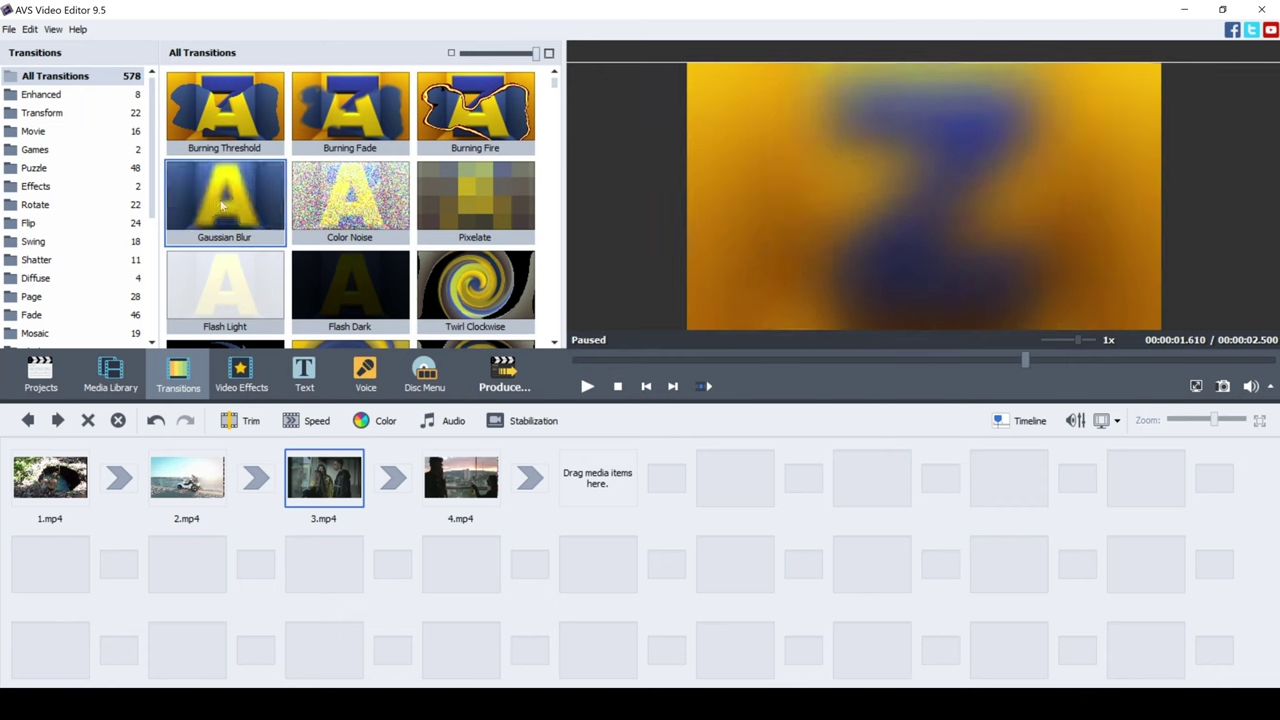
{"action": "left_click_drag", "start_coordinate": [221, 207], "coordinate": [112, 467]}
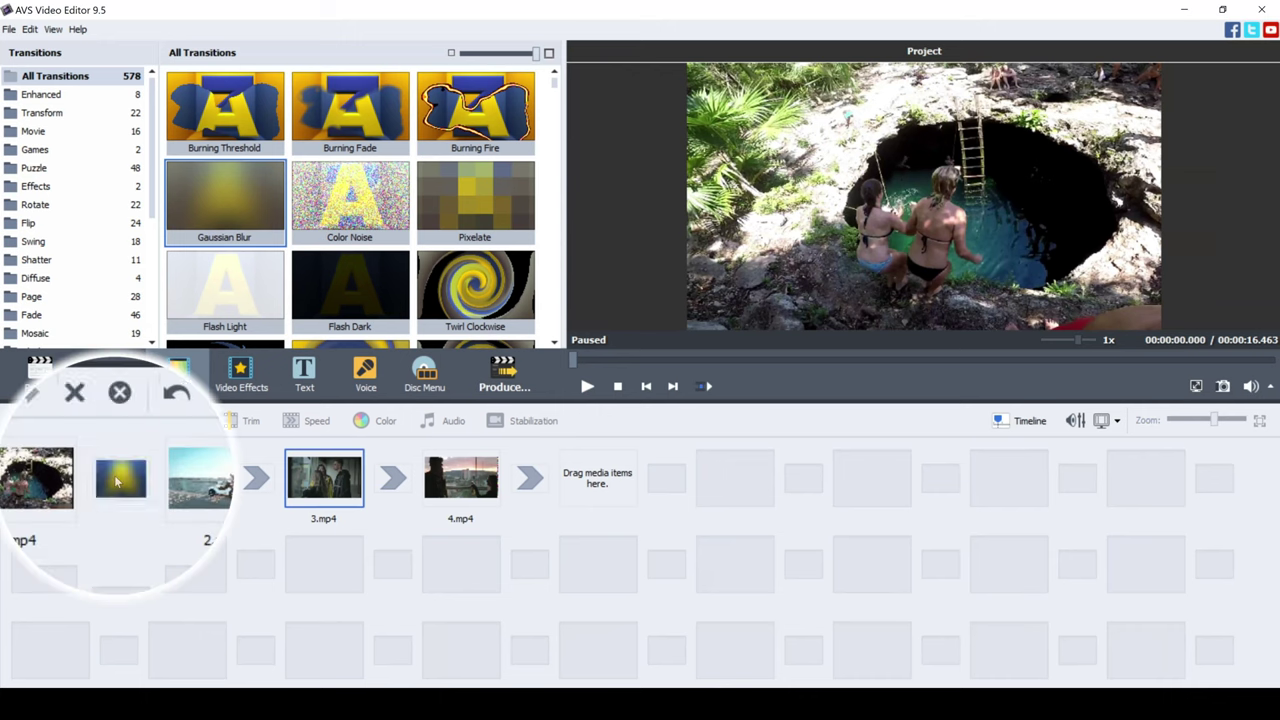
{"action": "left_click", "coordinate": [118, 480]}
{"action": "left_click", "coordinate": [200, 421]}
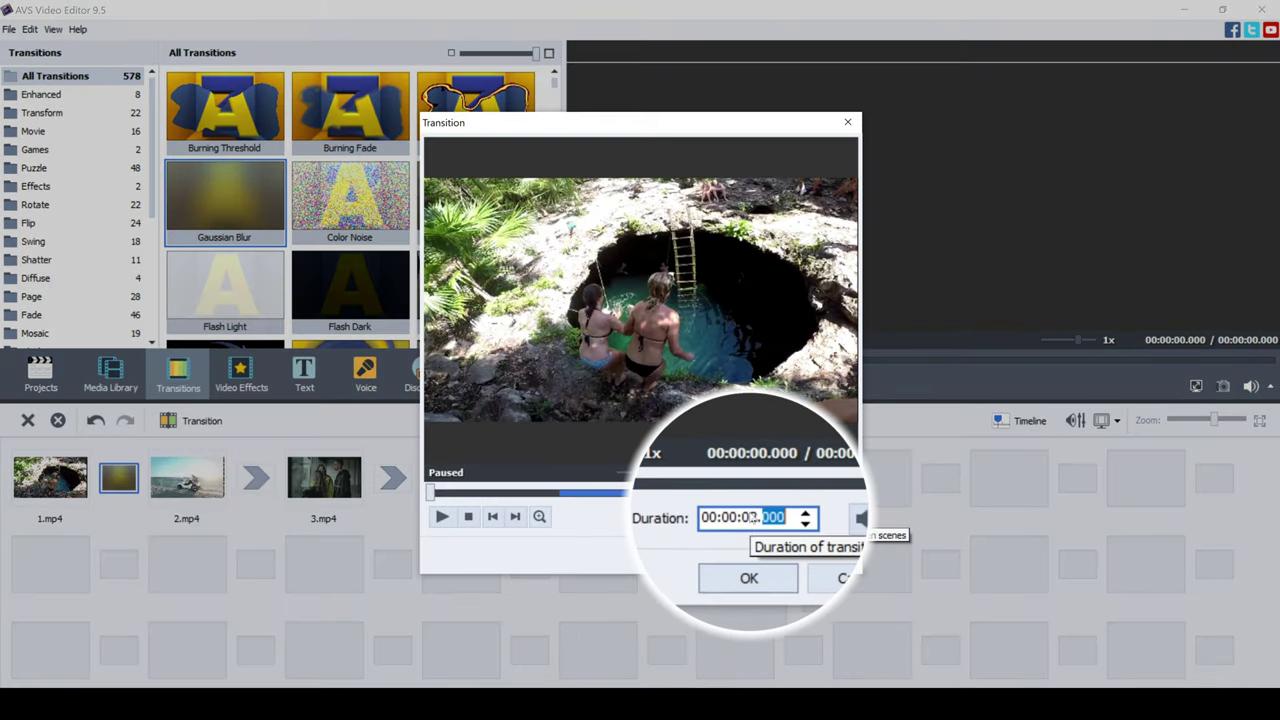
{"action": "left_click", "coordinate": [750, 517]}
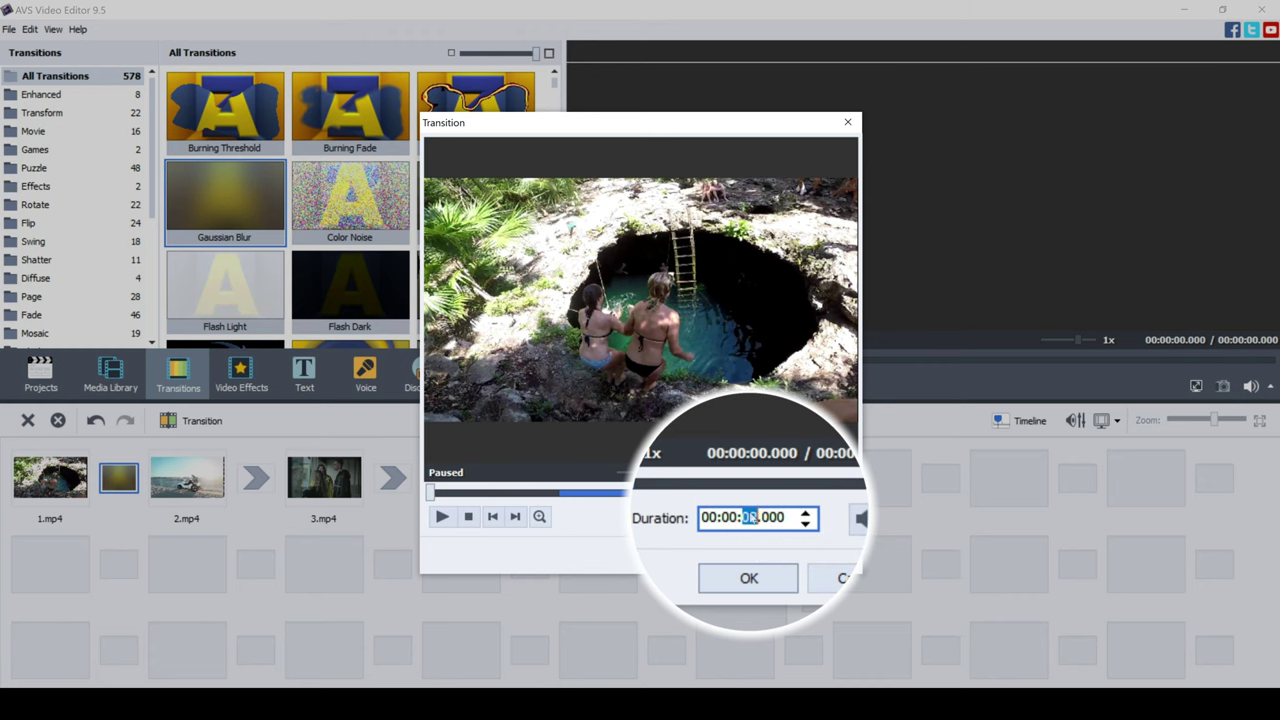
{"action": "type", "text": "01"}
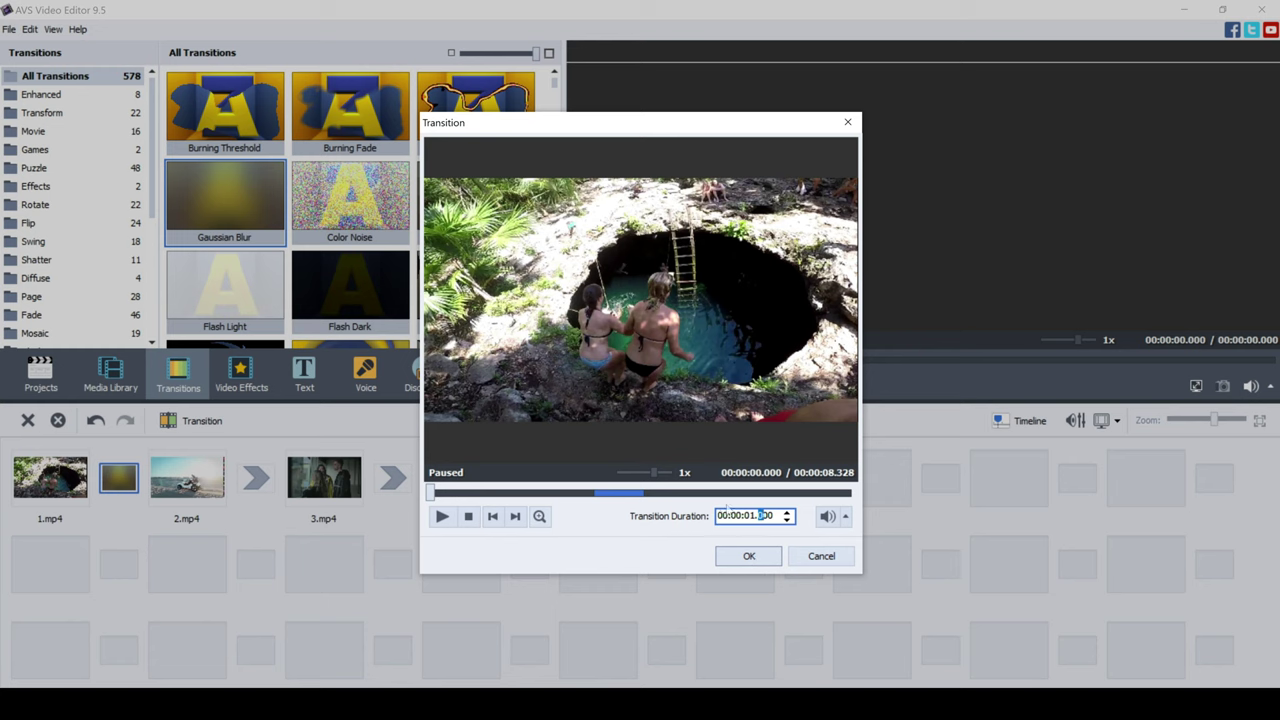
{"action": "left_click", "coordinate": [748, 557]}
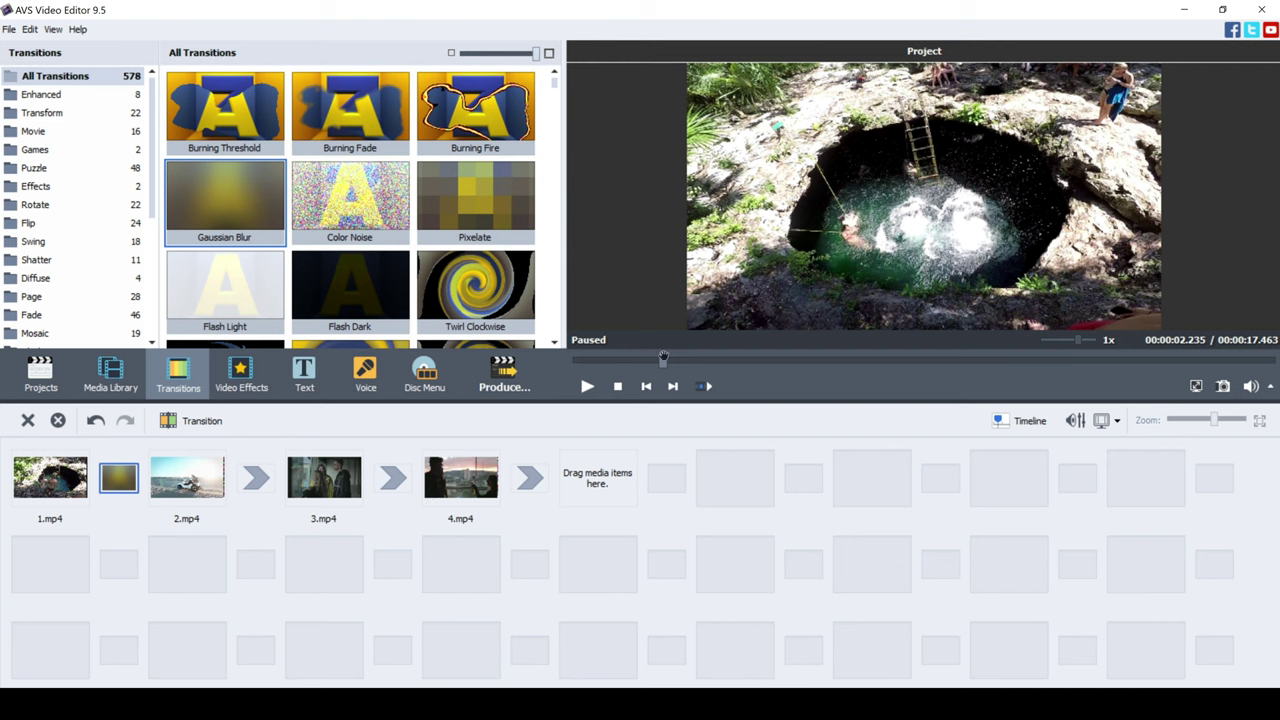
{"action": "left_click_drag", "start_coordinate": [663, 357], "coordinate": [575, 372]}
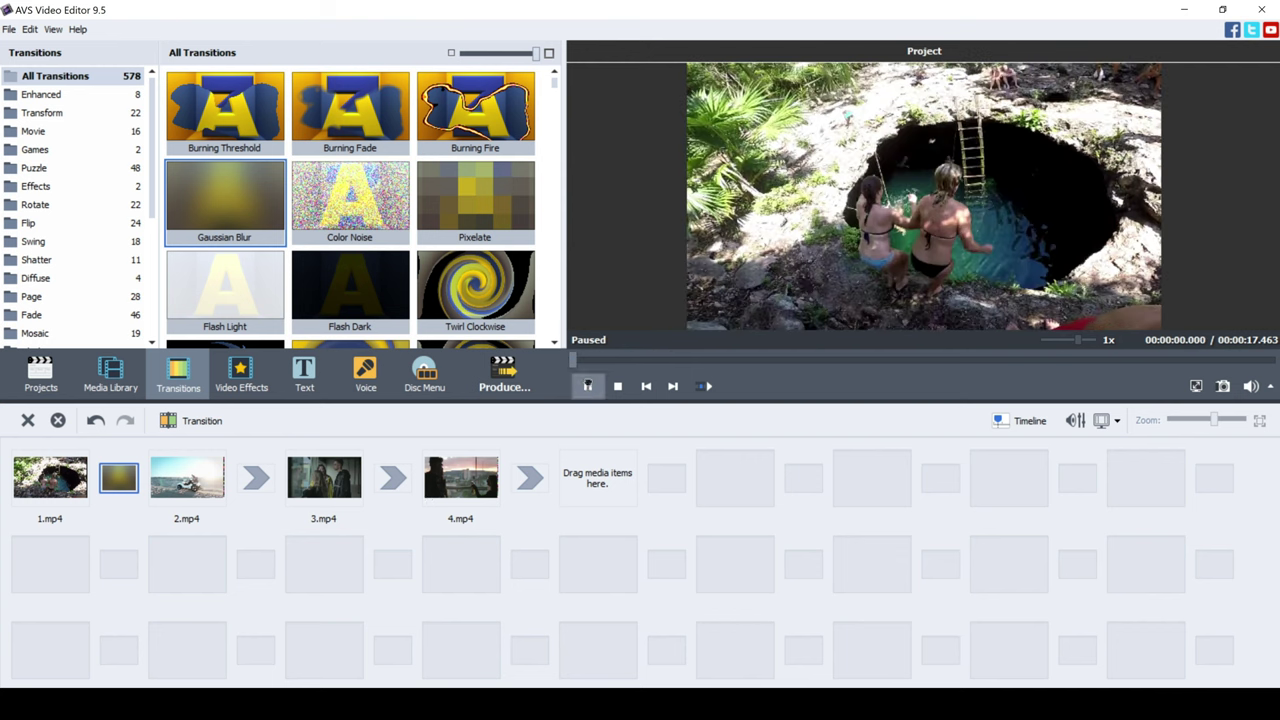
{"action": "left_click", "coordinate": [588, 386]}
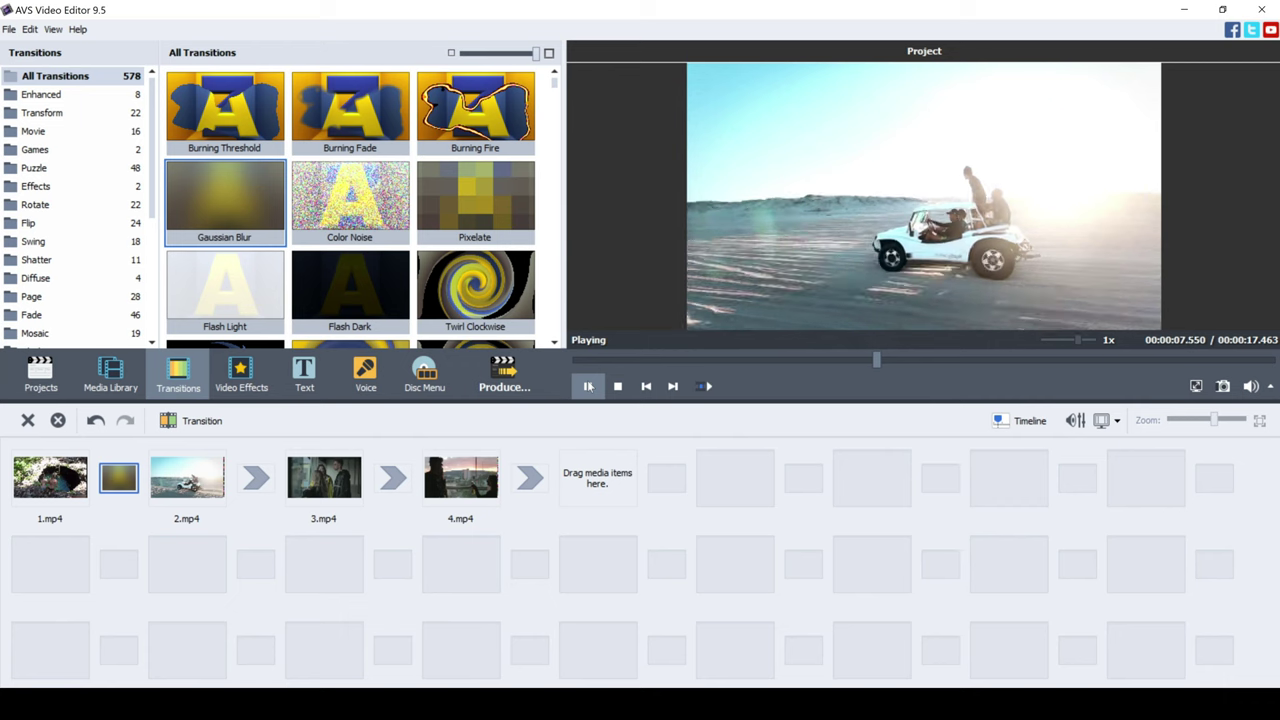
{"action": "left_click", "coordinate": [588, 387]}
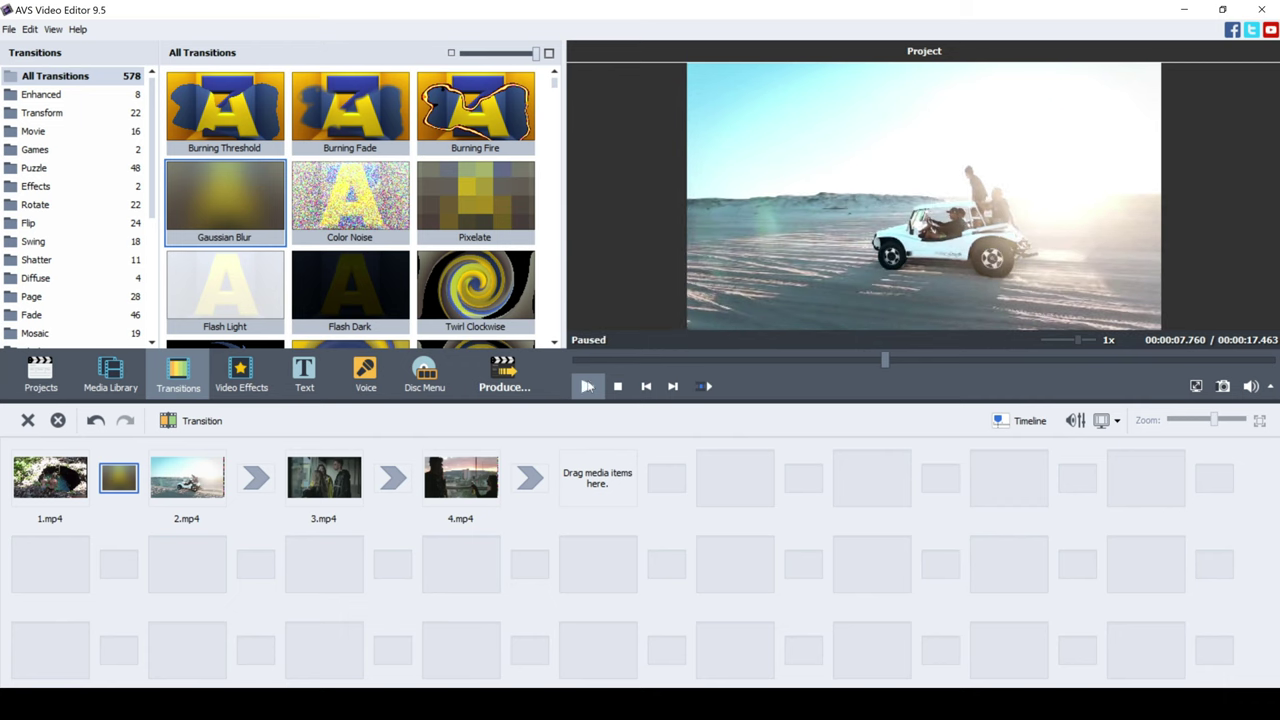
Inspect the existing transition between 2.mp4 and 3.mp4 and close its properties unchanged
{"action": "left_click", "coordinate": [255, 484]}
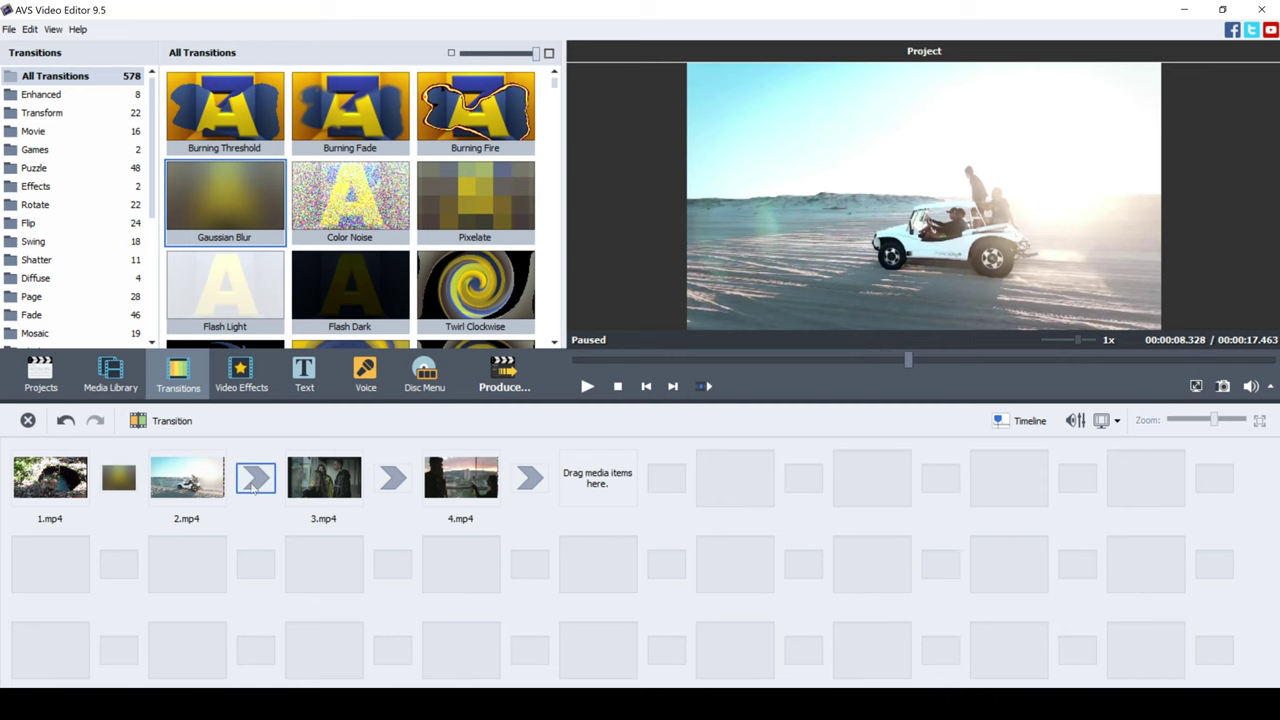
{"action": "double_click", "coordinate": [255, 480]}
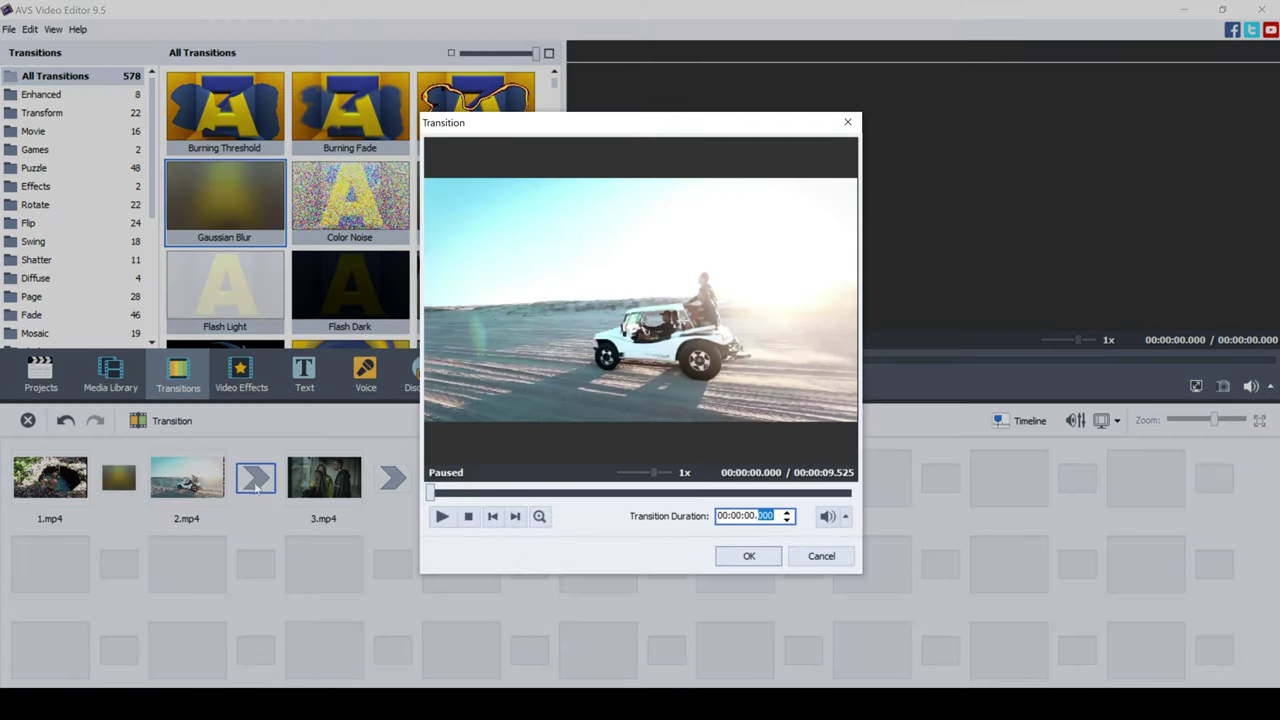
{"action": "left_click", "coordinate": [822, 556]}
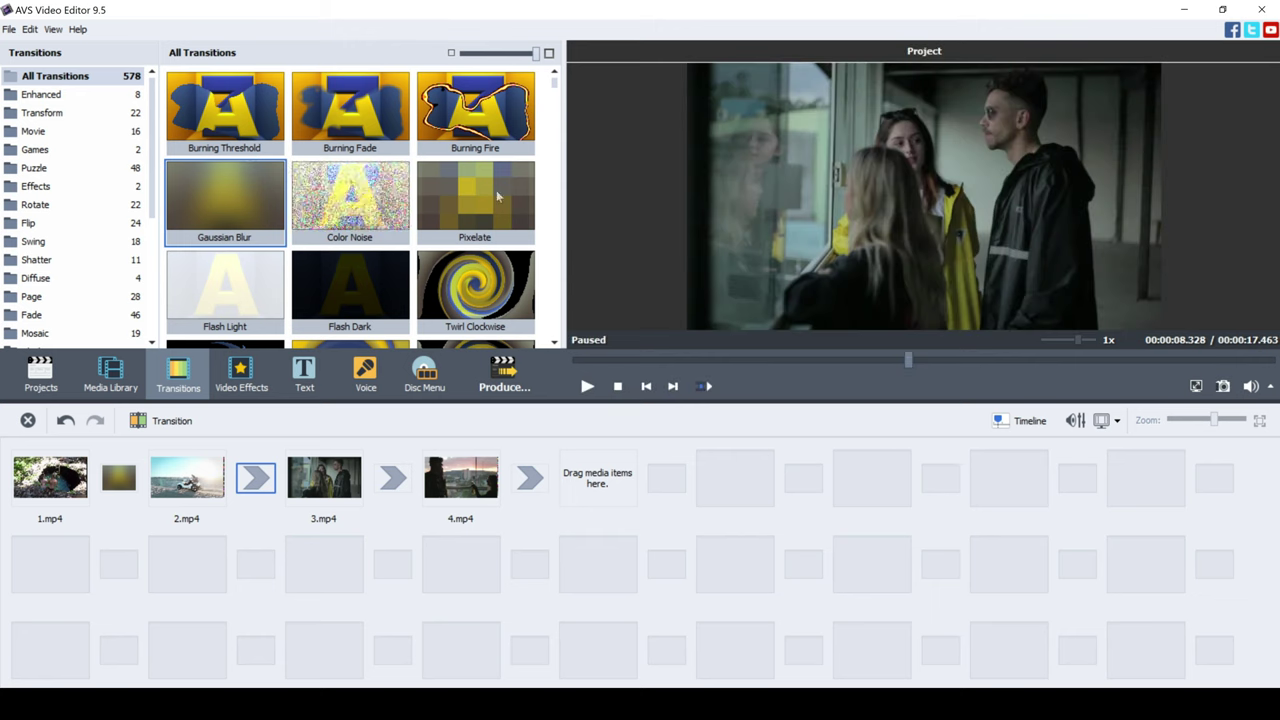
{"action": "left_click_drag", "start_coordinate": [558, 93], "coordinate": [555, 84]}
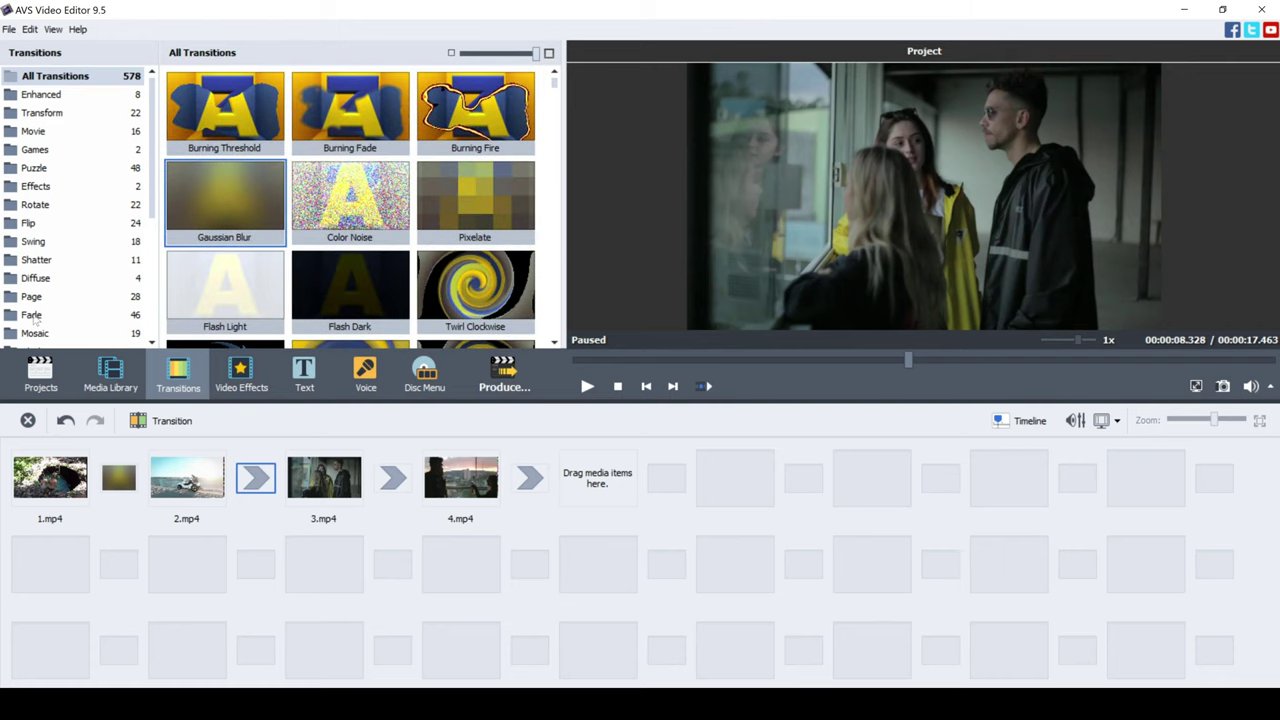
Place Fade Solid from the Fade category between 2.mp4 and 3.mp4 with a 1-second duration
{"action": "left_click", "coordinate": [33, 316]}
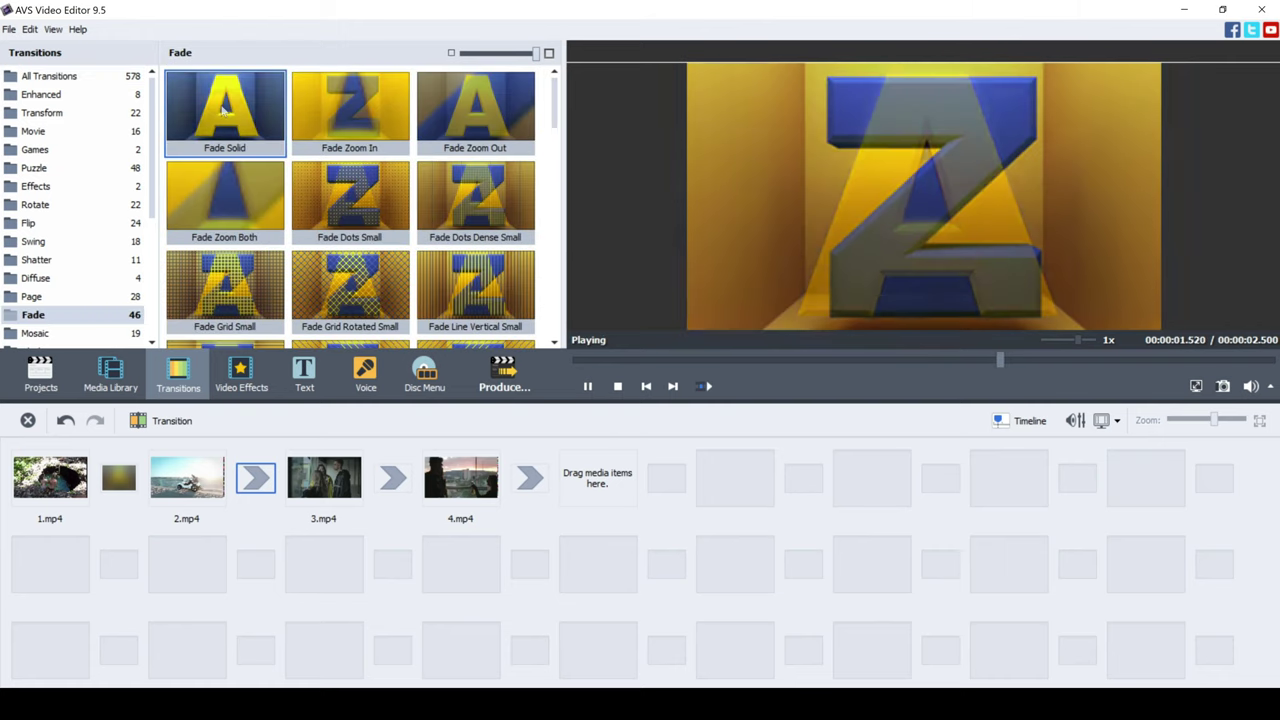
{"action": "left_click_drag", "start_coordinate": [225, 112], "coordinate": [251, 480]}
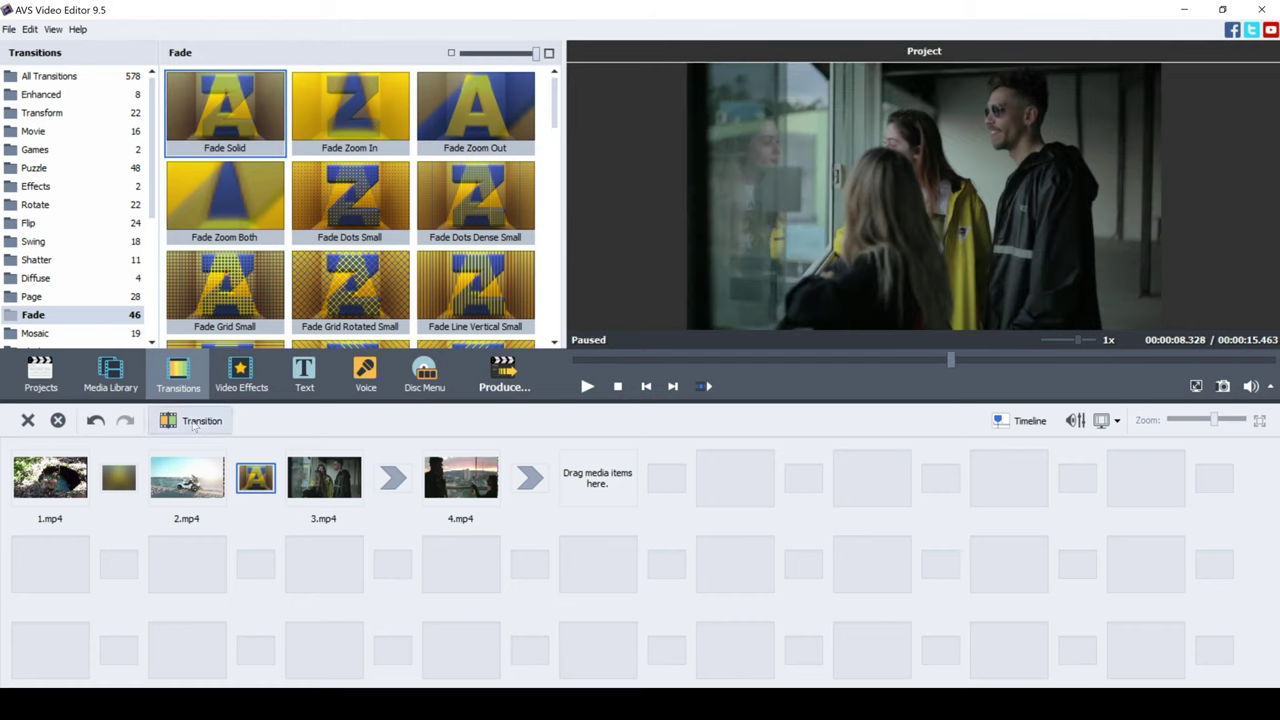
{"action": "left_click", "coordinate": [195, 424]}
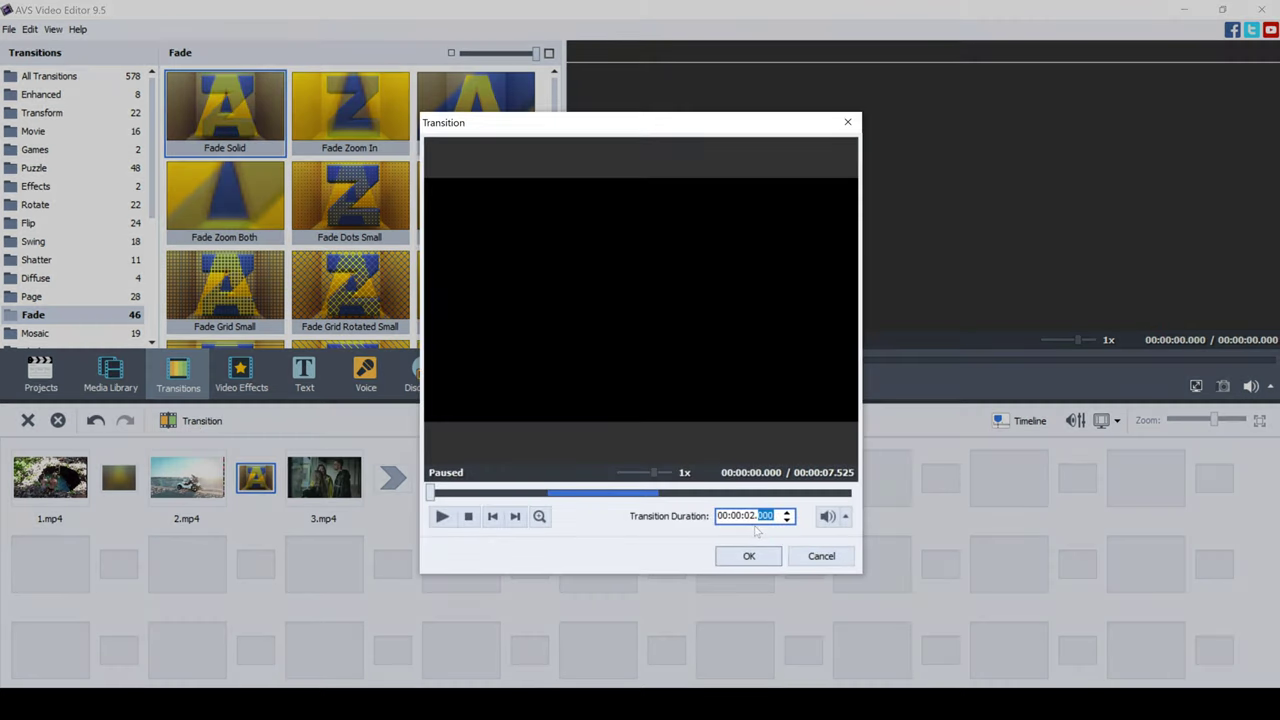
{"action": "type", "text": "1"}
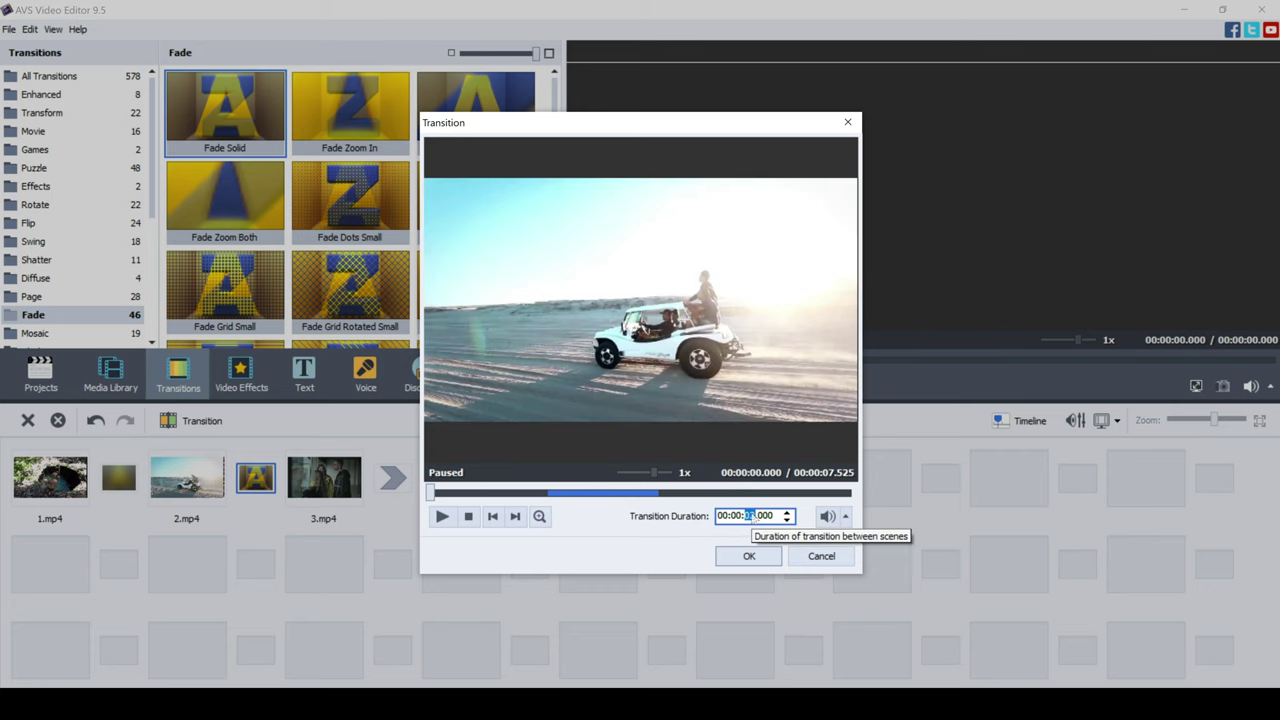
{"action": "left_click", "coordinate": [741, 563]}
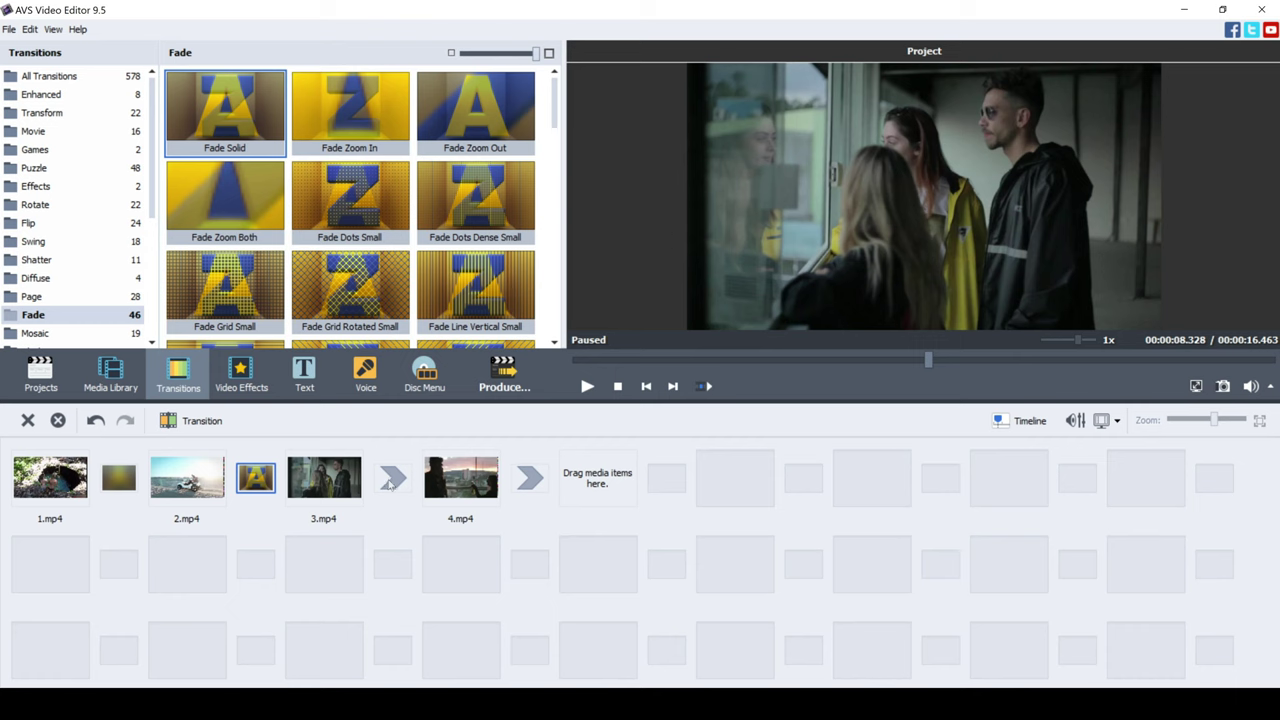
{"action": "left_click", "coordinate": [390, 480]}
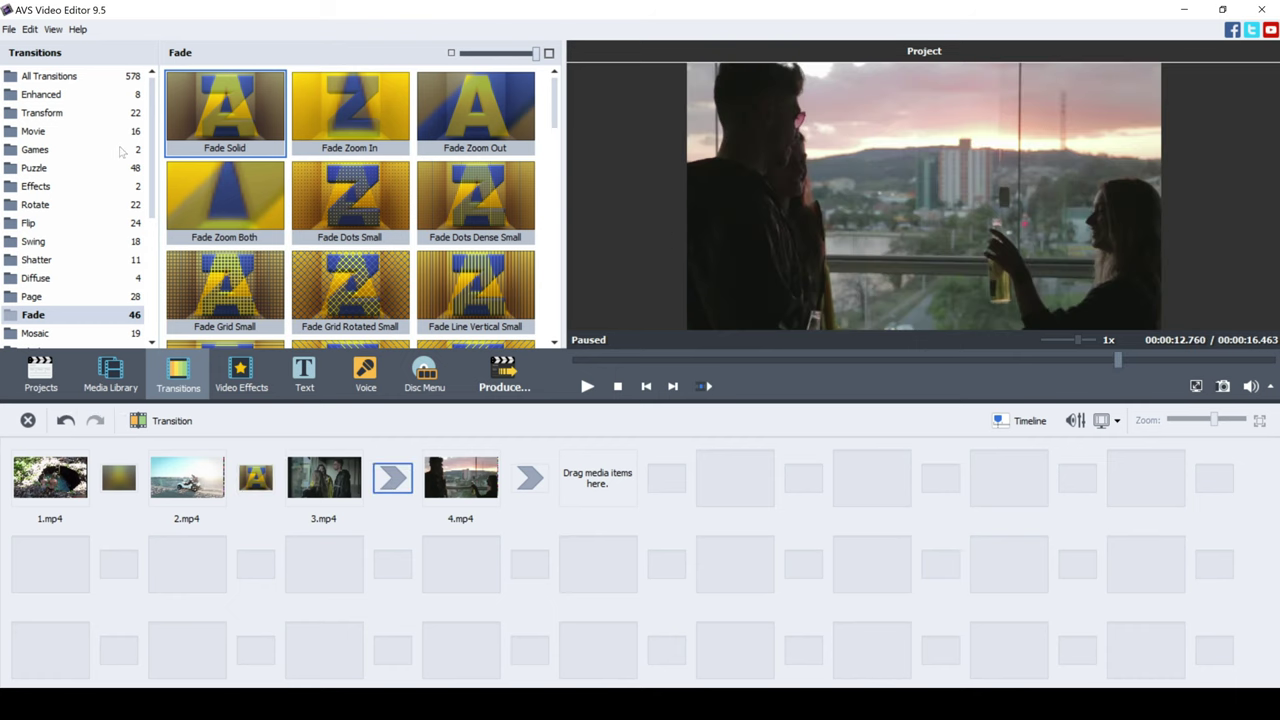
Drop Flash Light from All Transitions between 3.mp4 and 4.mp4 and set it to 01 seconds
{"action": "left_click", "coordinate": [111, 81]}
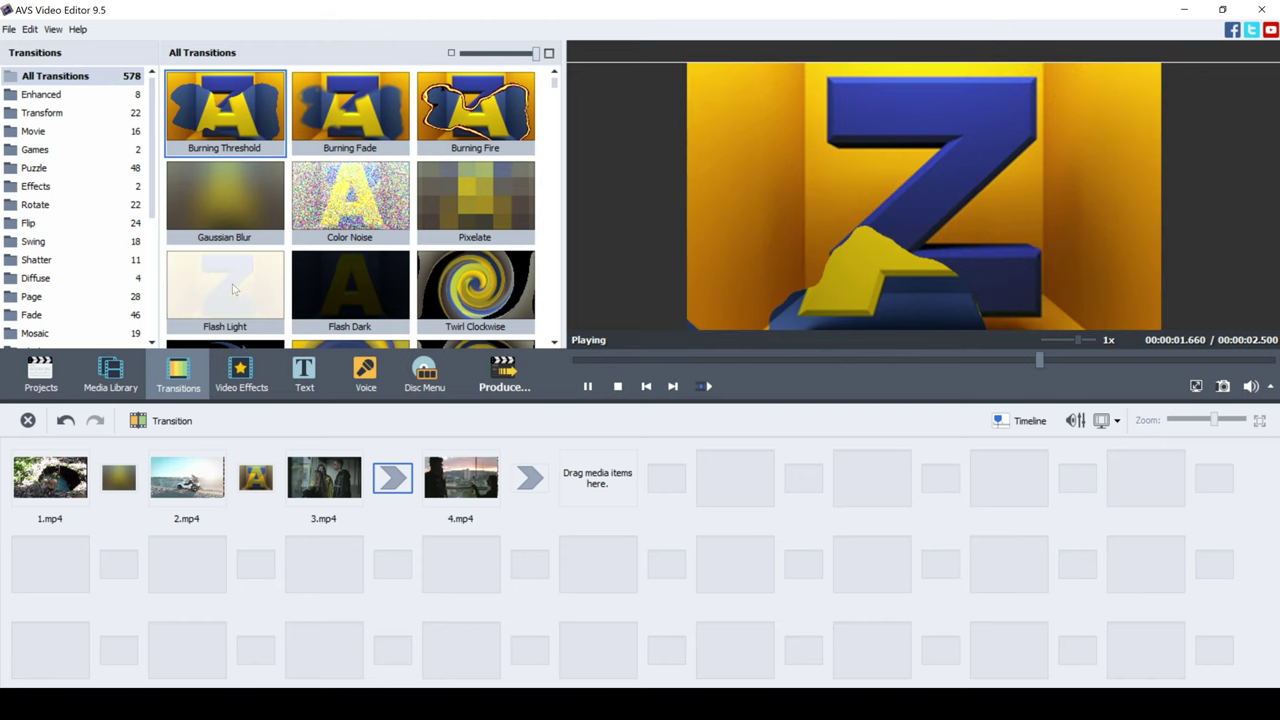
{"action": "left_click", "coordinate": [232, 292]}
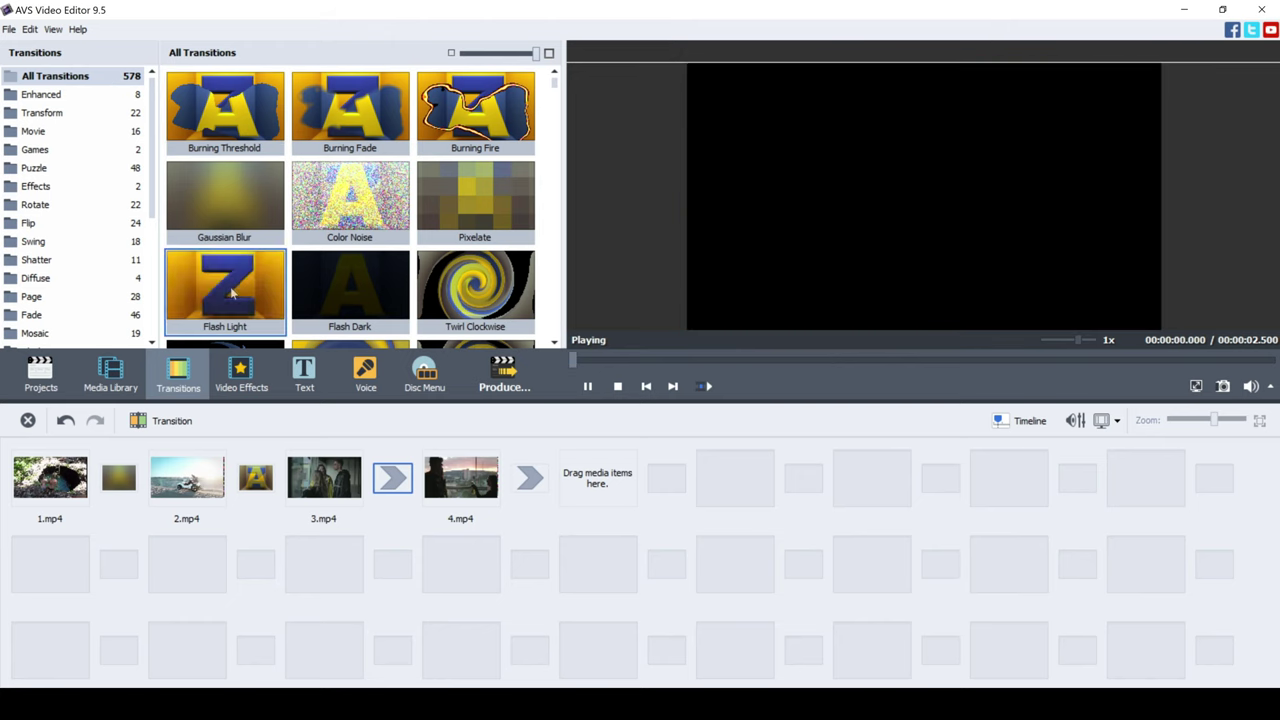
{"action": "left_click_drag", "start_coordinate": [232, 292], "coordinate": [393, 478]}
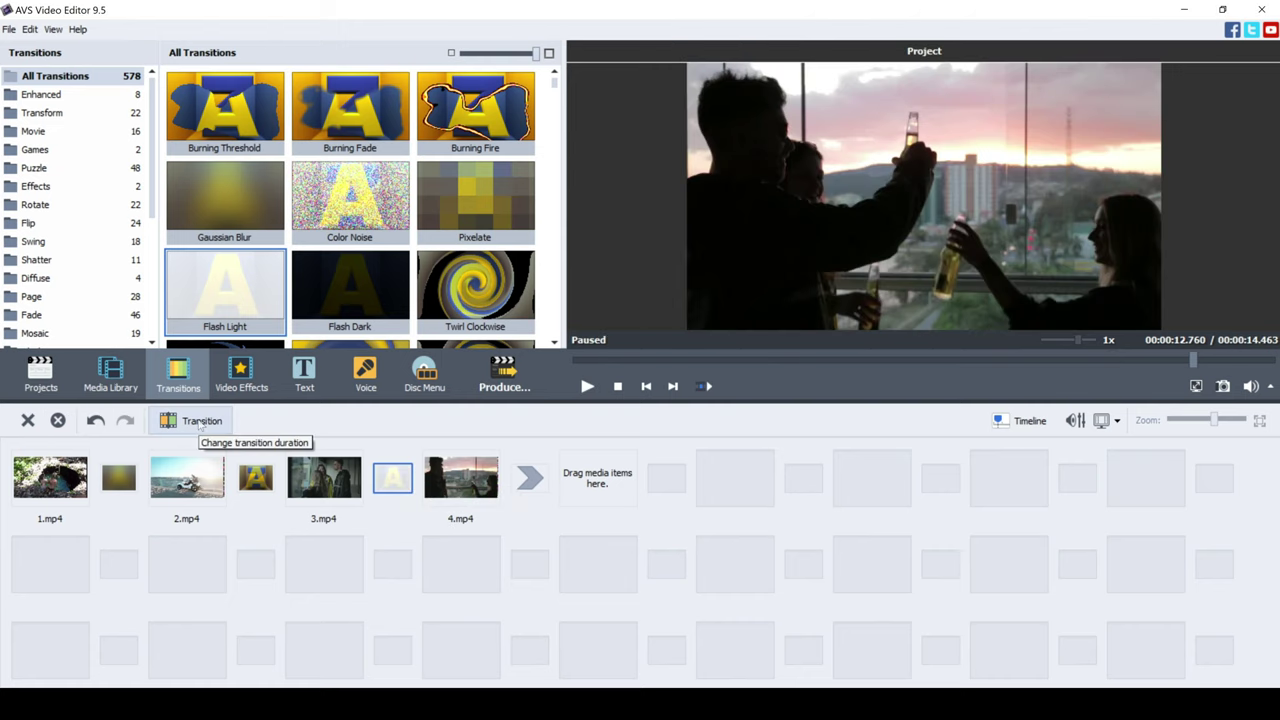
{"action": "left_click", "coordinate": [200, 421]}
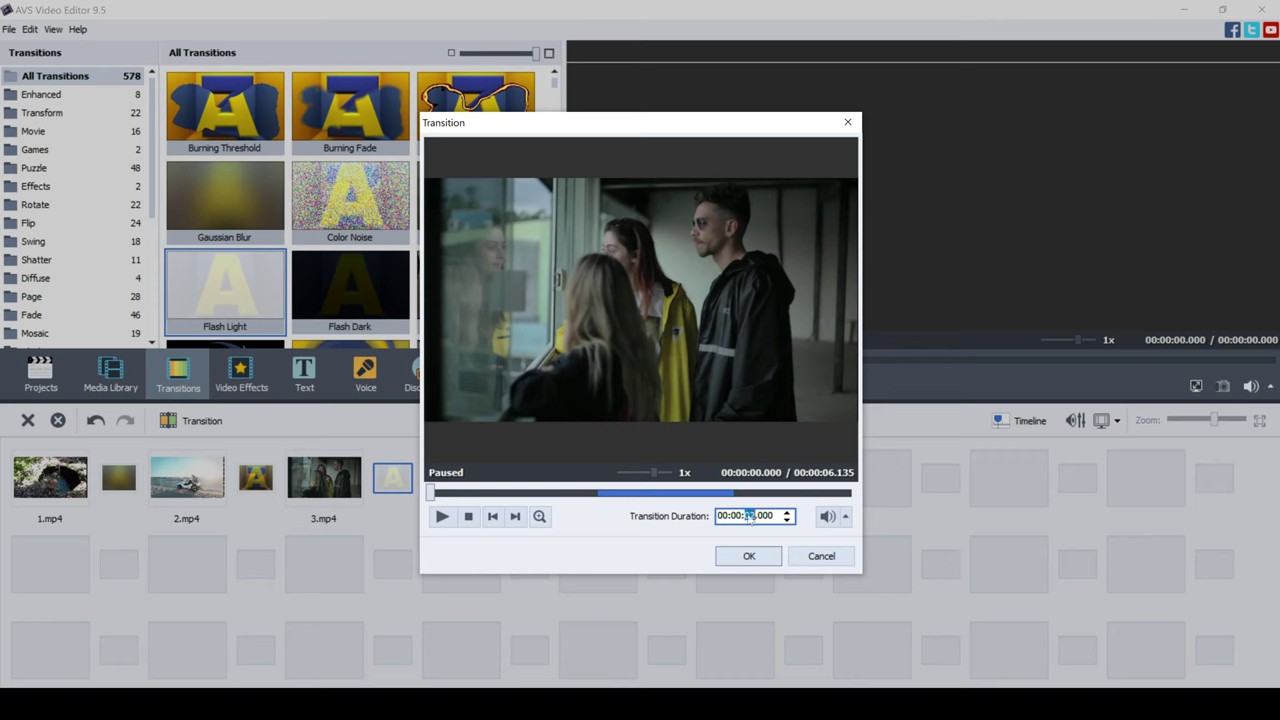
{"action": "type", "text": "01"}
{"action": "left_click", "coordinate": [743, 560]}
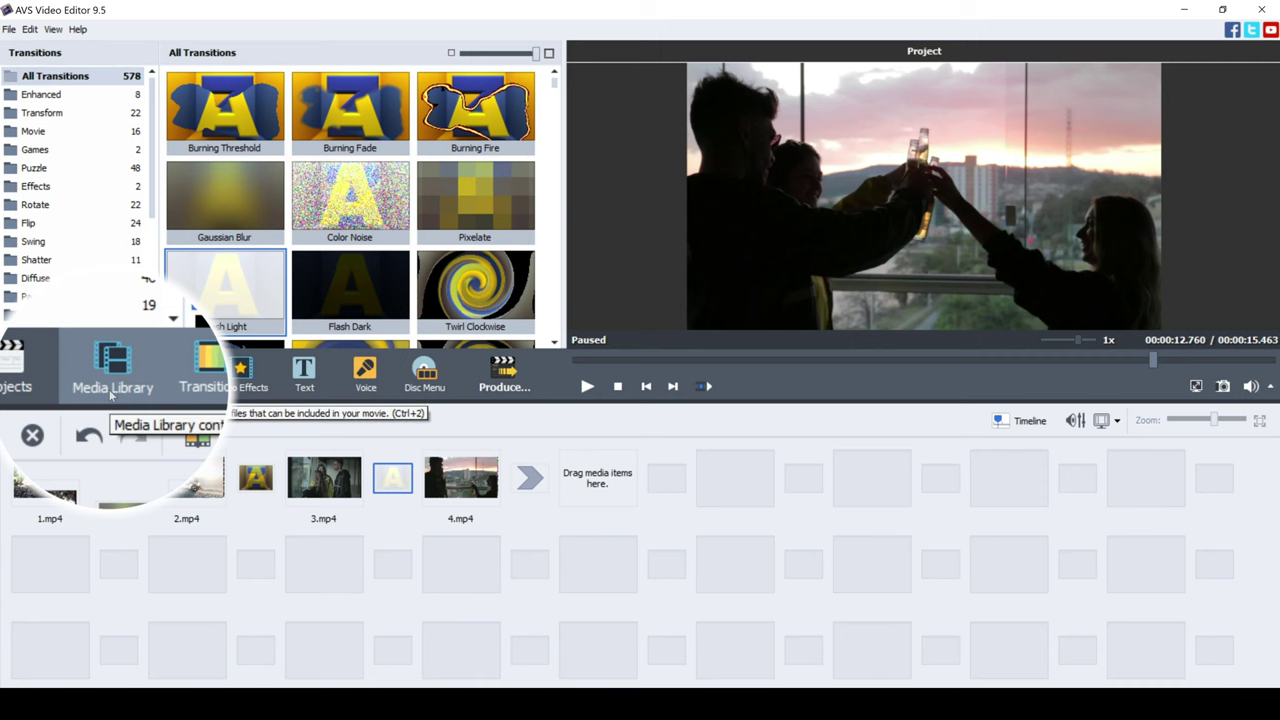
Show the Media Library, widen the timeline zoom, rewind the playhead and play the project
{"action": "left_click", "coordinate": [112, 392]}
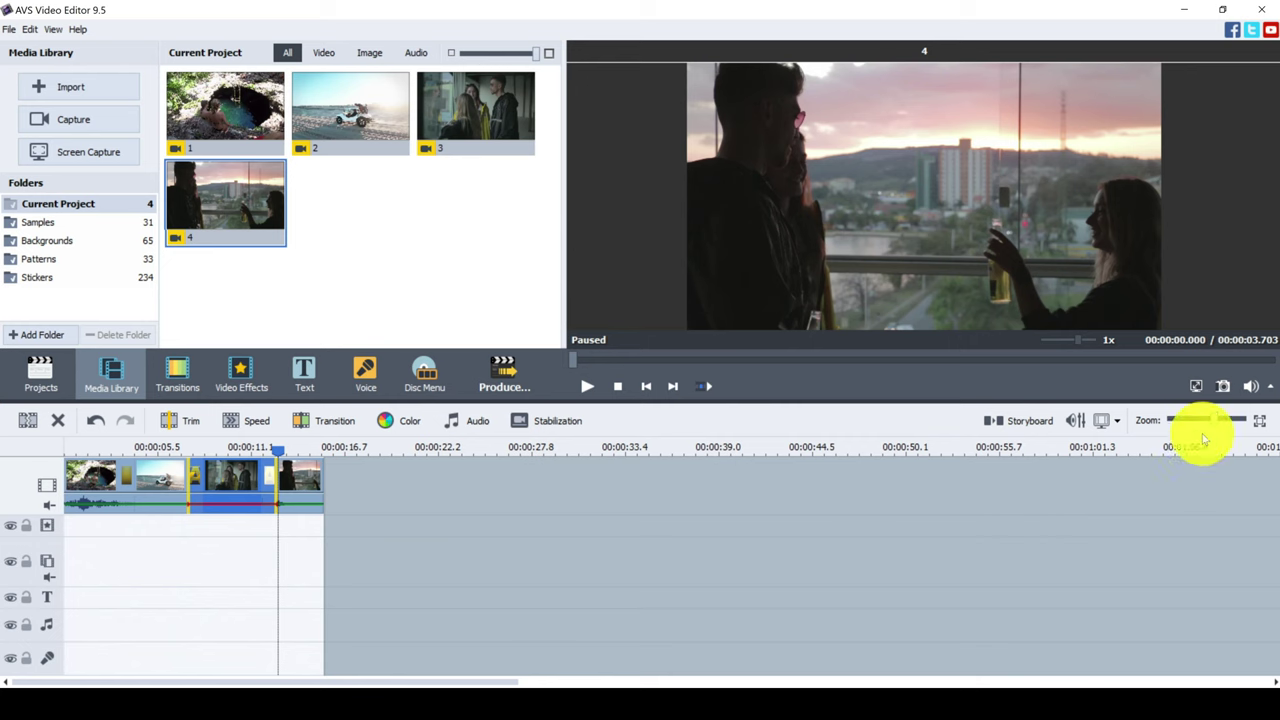
{"action": "left_click_drag", "start_coordinate": [1215, 420], "coordinate": [1233, 422]}
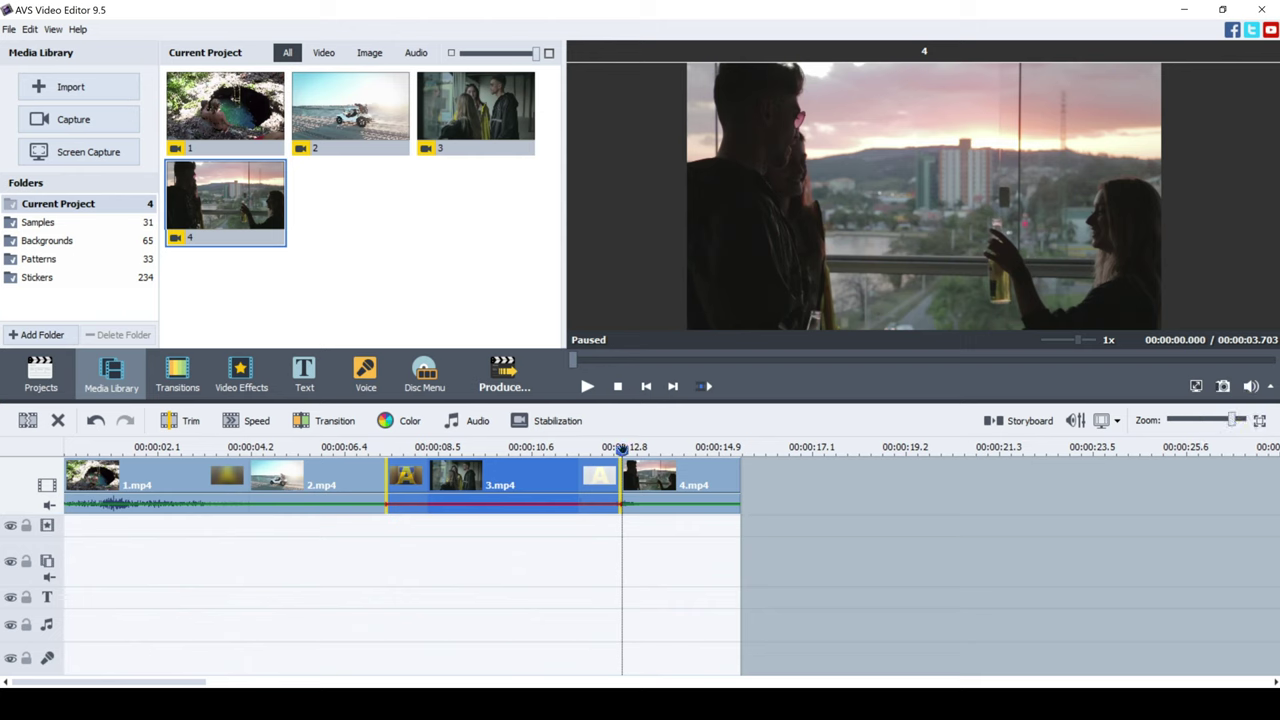
{"action": "left_click_drag", "start_coordinate": [586, 452], "coordinate": [55, 505]}
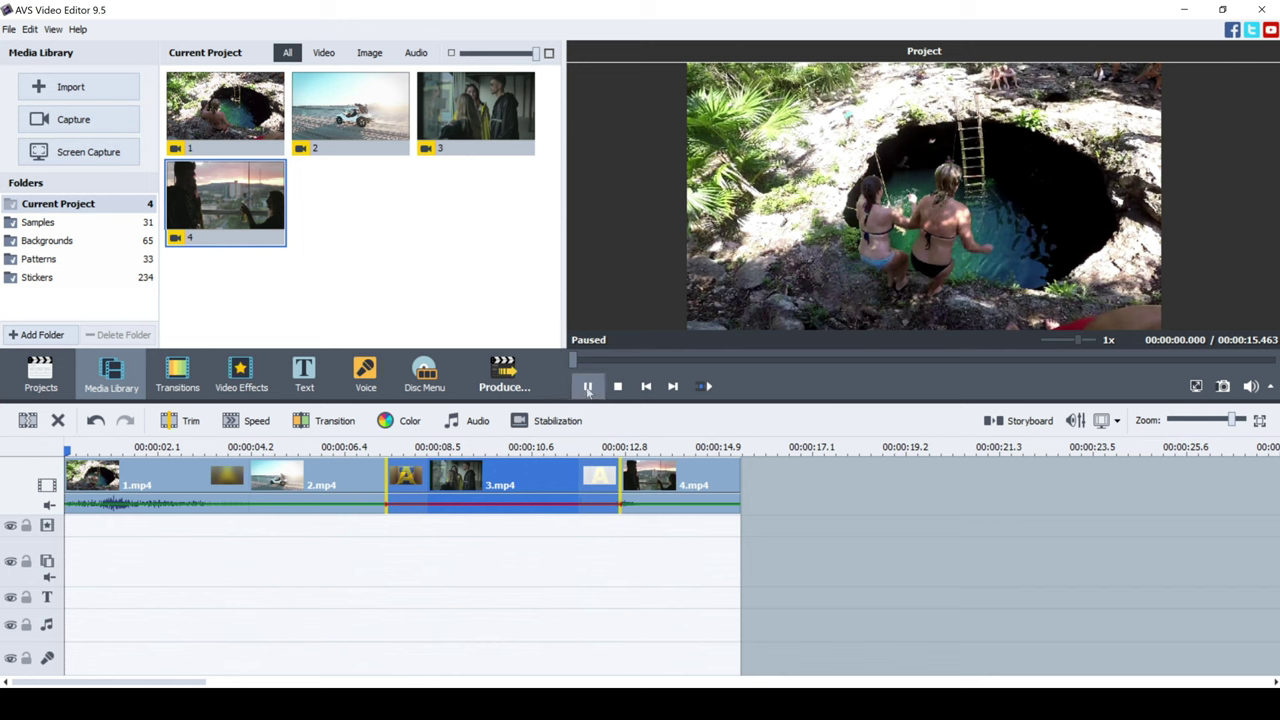
{"action": "left_click", "coordinate": [587, 386]}
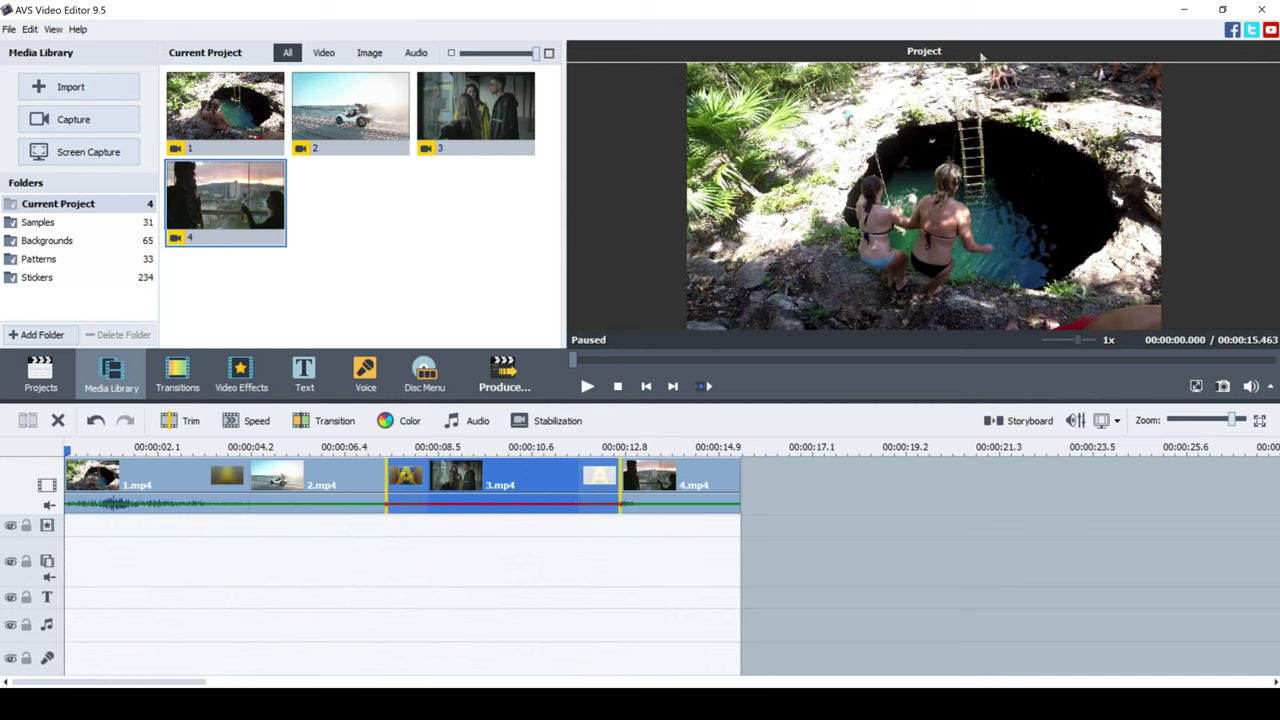
Change the project aspect ratio to a custom 9 x 16 and accept the warning
{"action": "left_click", "coordinate": [1114, 428]}
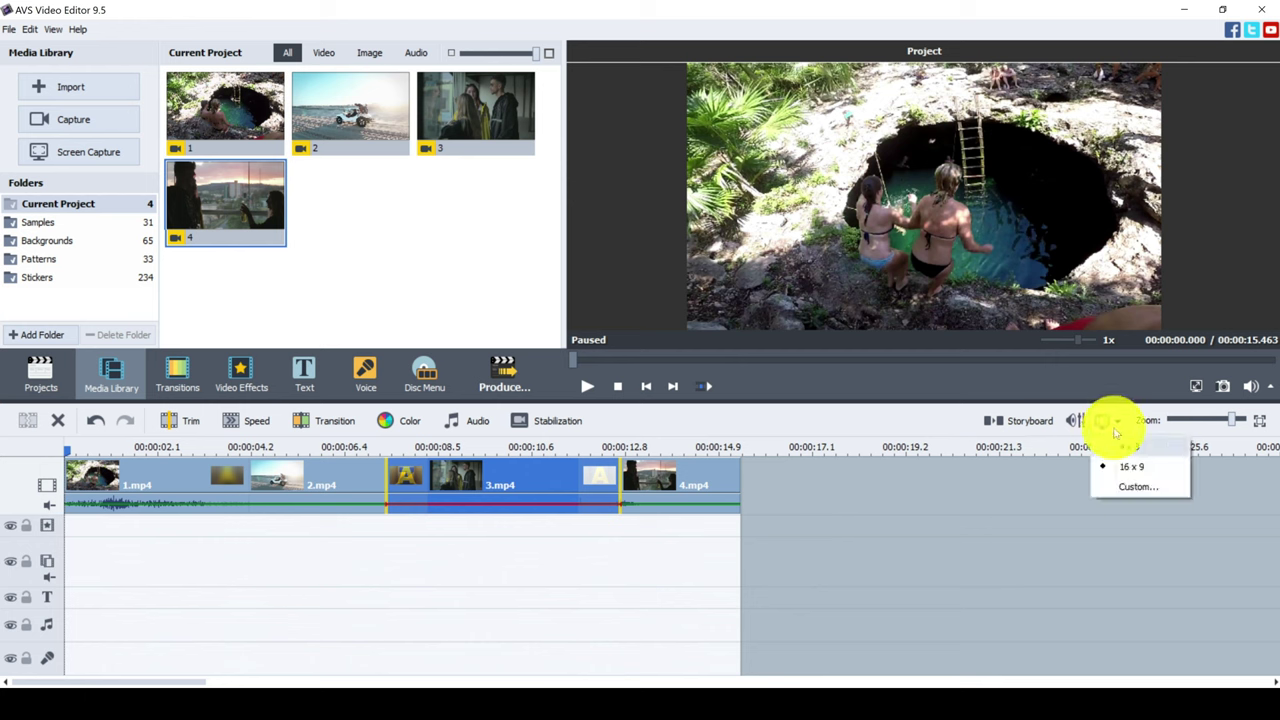
{"action": "left_click", "coordinate": [1124, 488]}
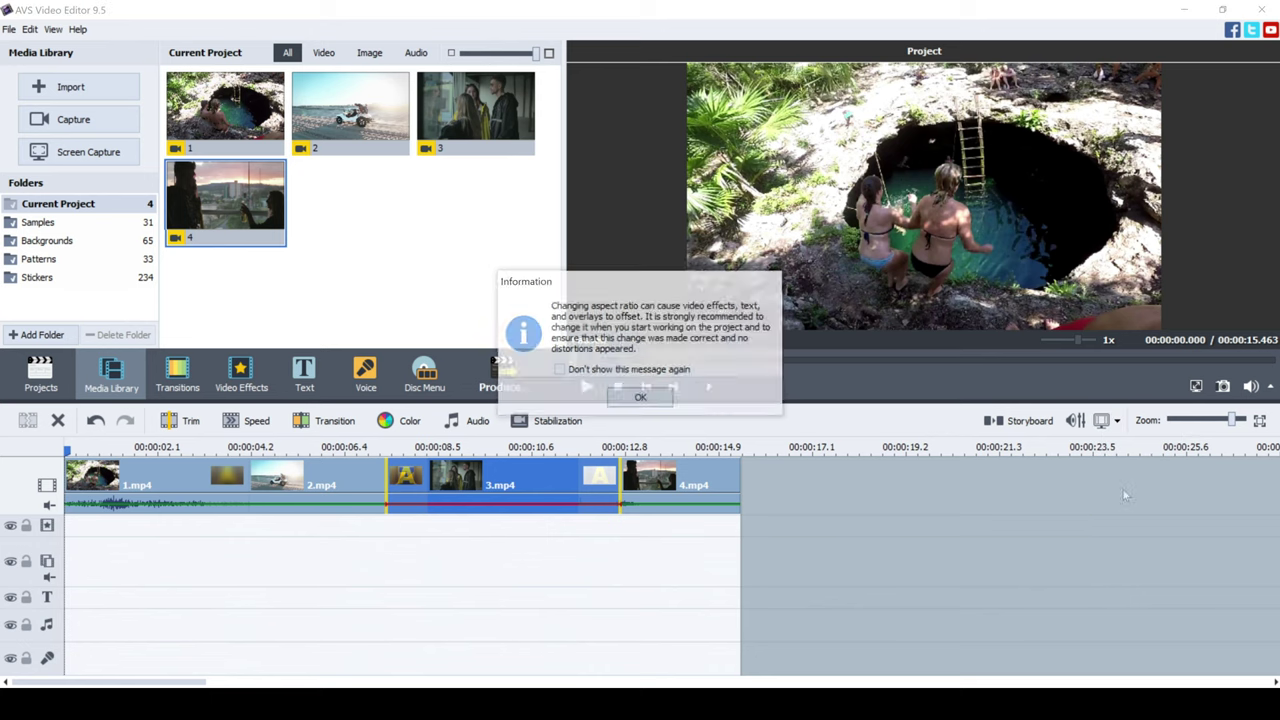
{"action": "left_click", "coordinate": [642, 398]}
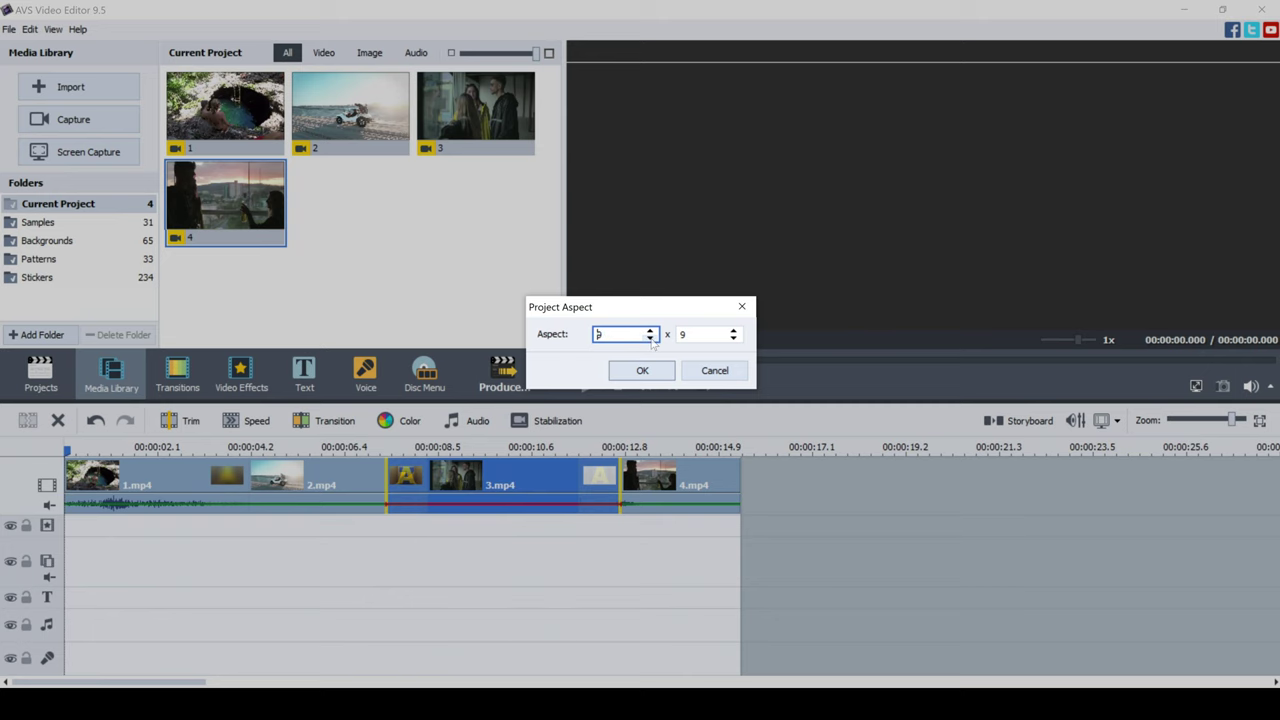
{"action": "left_click", "coordinate": [734, 336]}
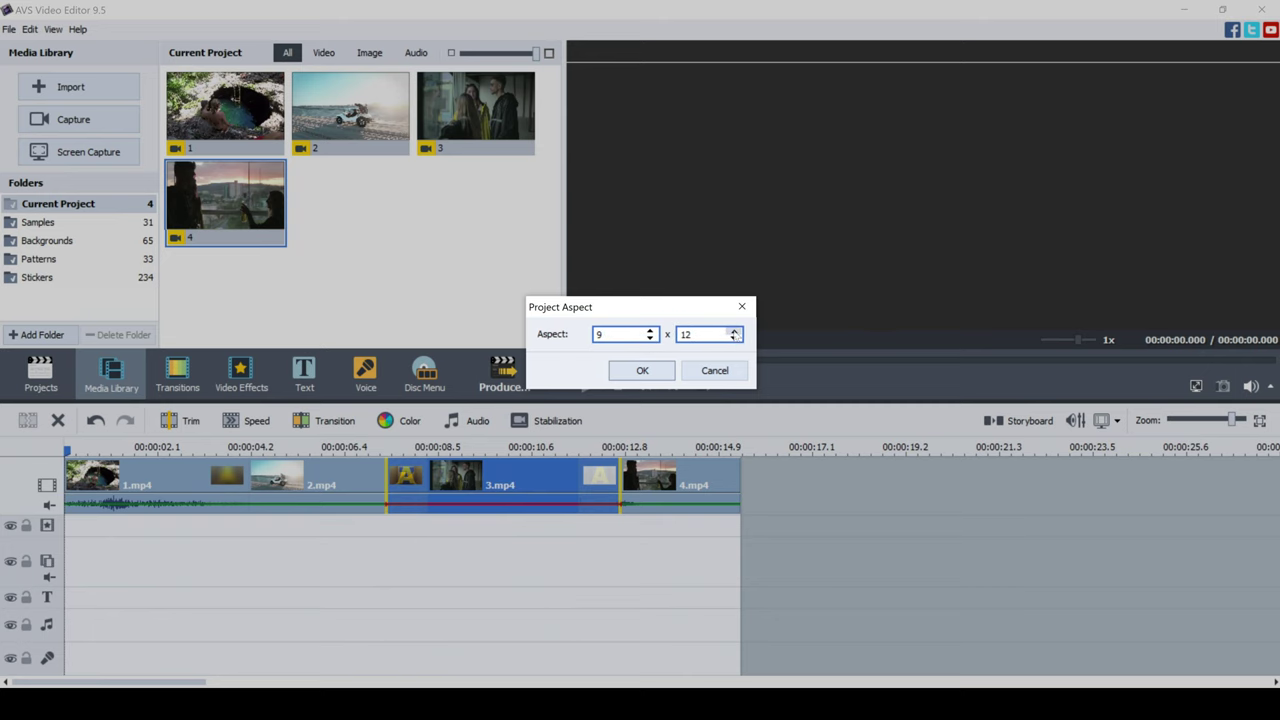
{"action": "left_click", "coordinate": [628, 369]}
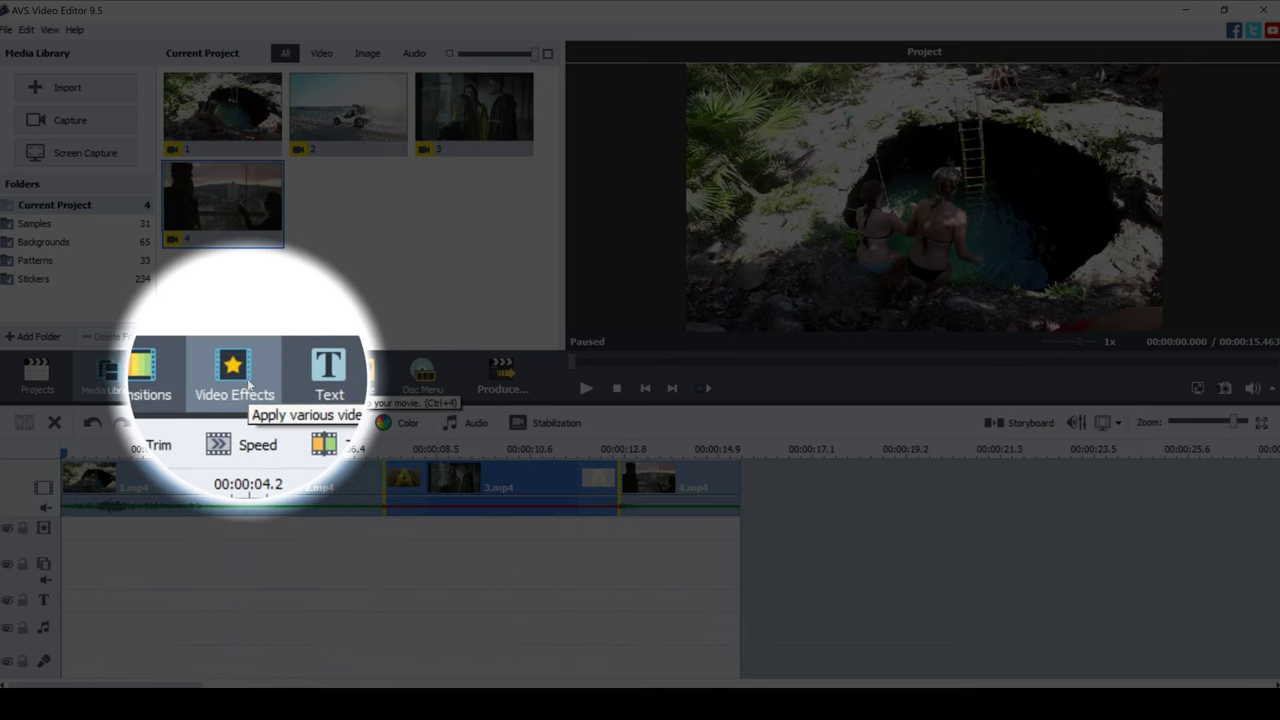
{"action": "left_click", "coordinate": [238, 378]}
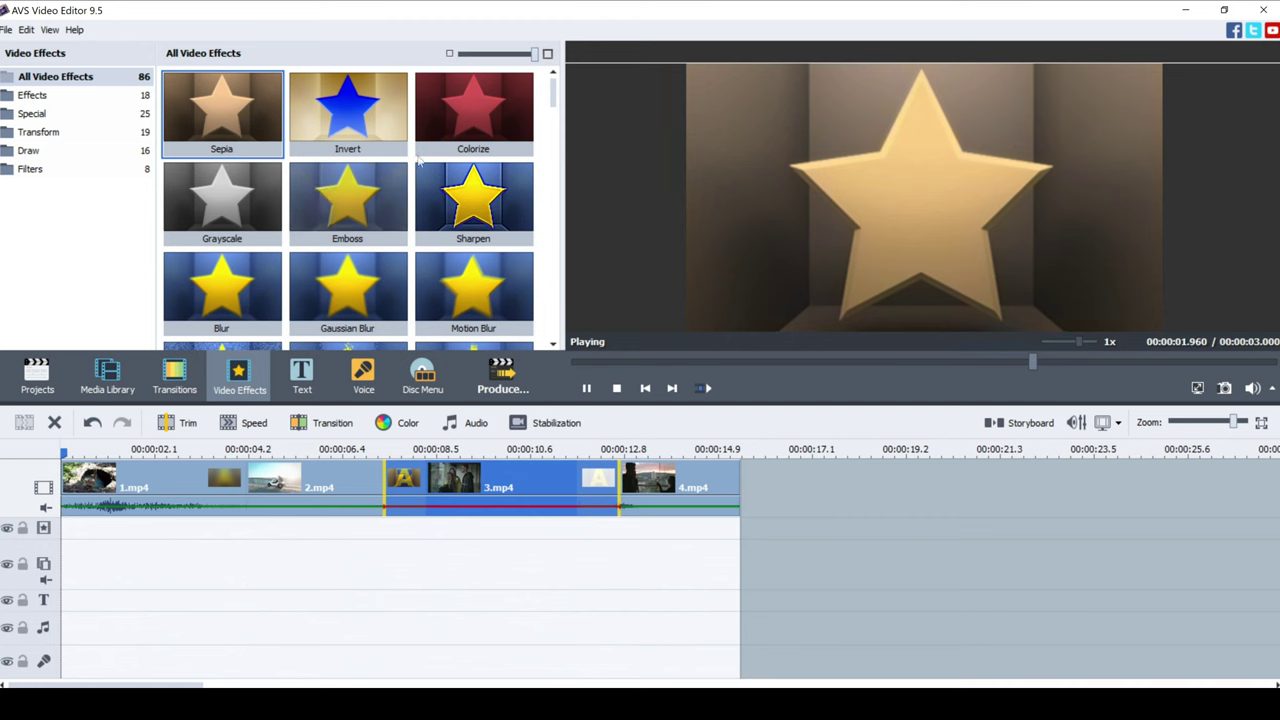
{"action": "left_click_drag", "start_coordinate": [553, 95], "coordinate": [553, 122]}
{"action": "left_click", "coordinate": [365, 140]}
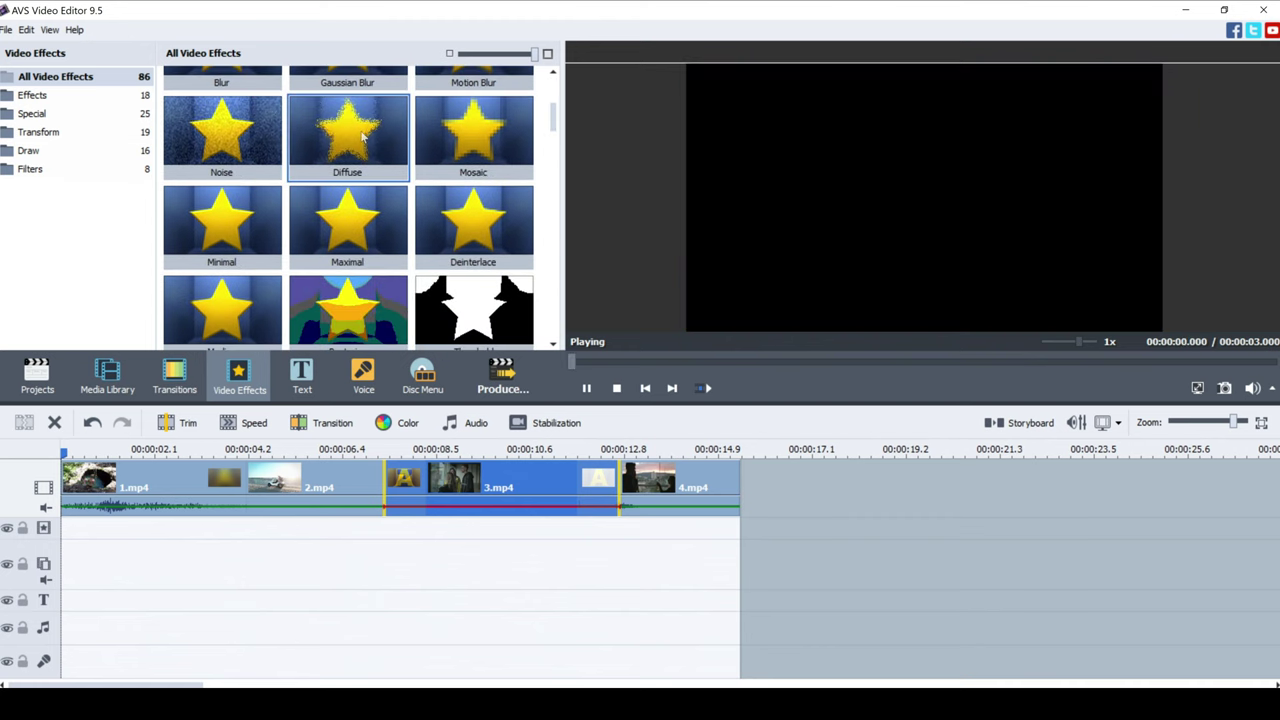
{"action": "left_click", "coordinate": [503, 151]}
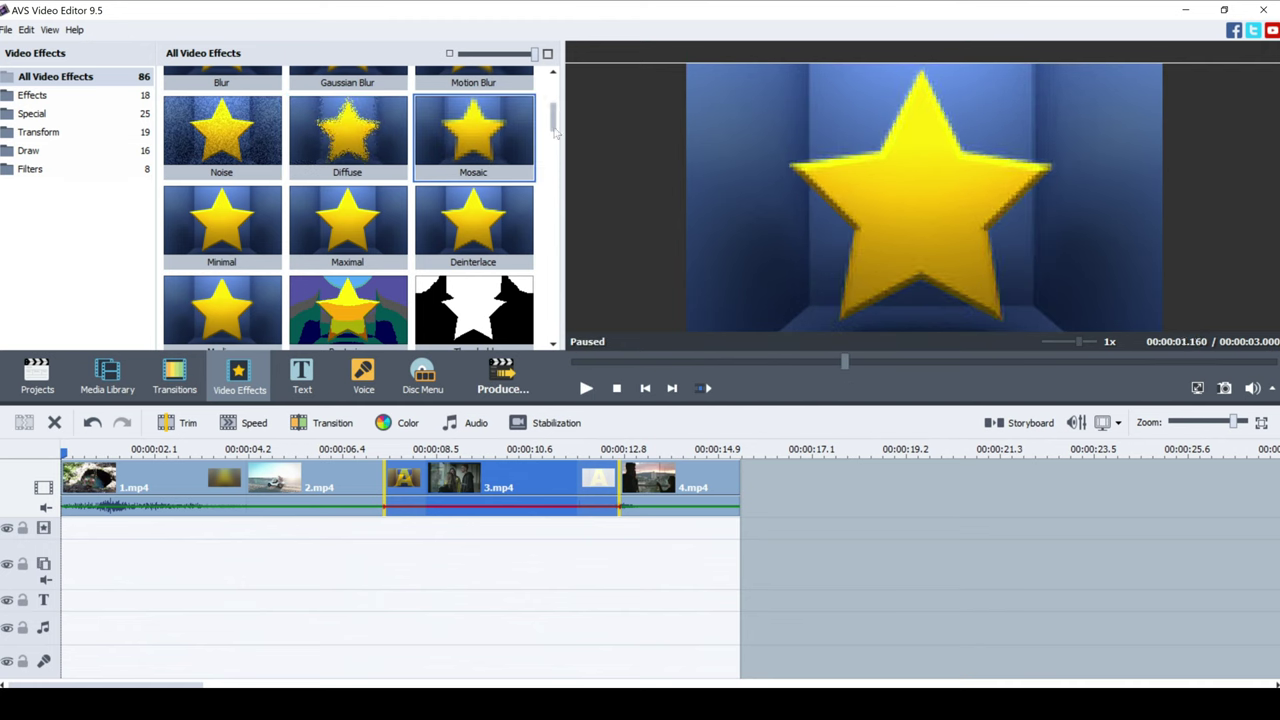
{"action": "scroll", "coordinate": [554, 148], "scroll_direction": "down", "scroll_amount": 1}
{"action": "scroll", "coordinate": [554, 148], "scroll_direction": "down", "scroll_amount": 1}
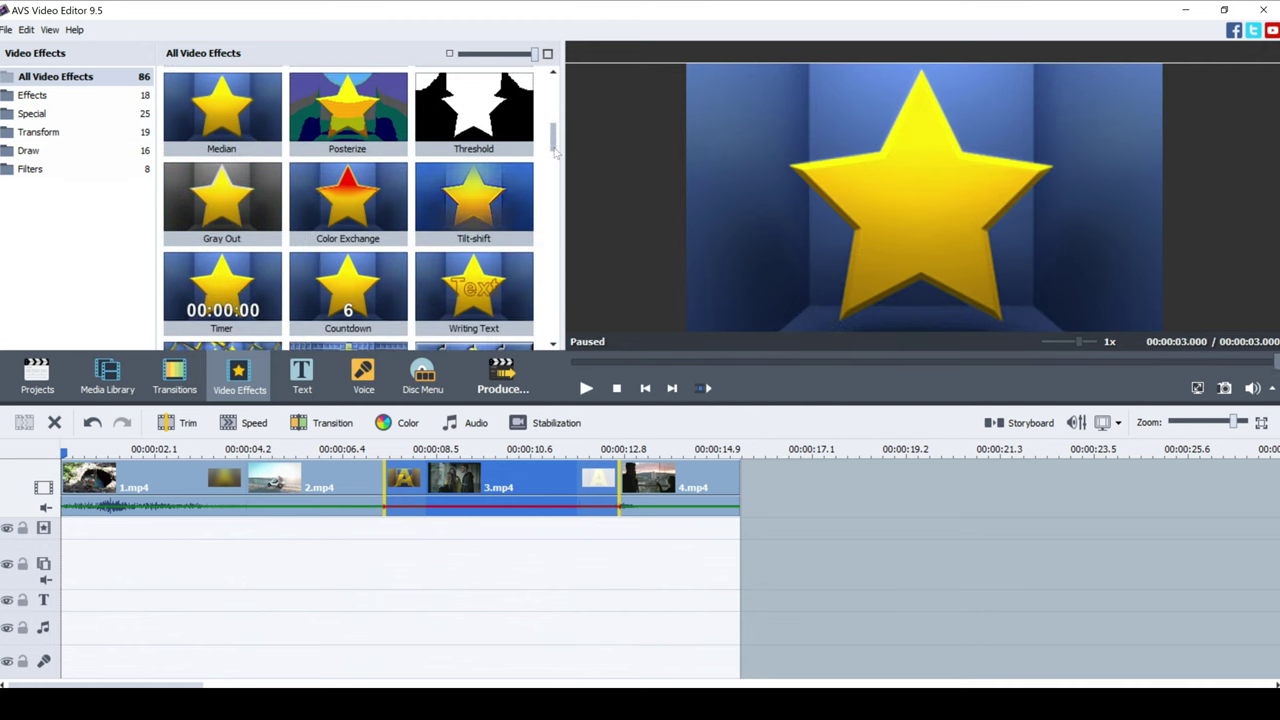
{"action": "left_click", "coordinate": [280, 205]}
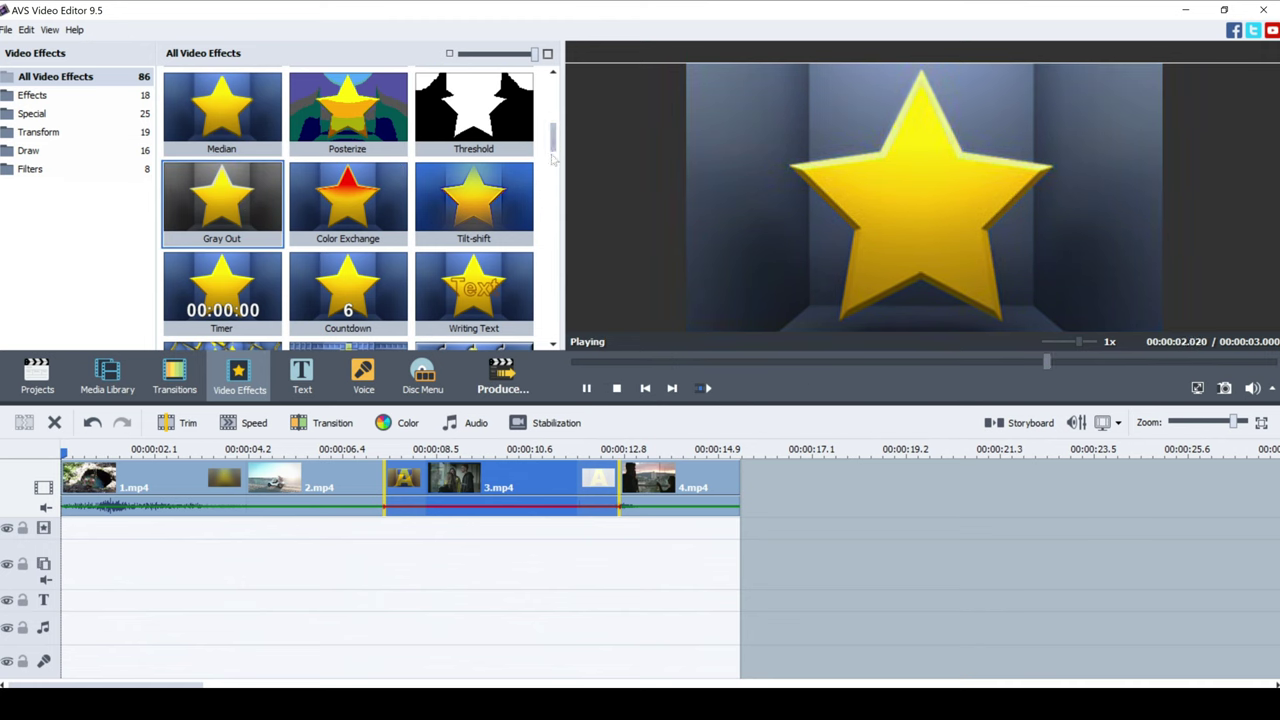
{"action": "scroll", "coordinate": [552, 168], "scroll_direction": "down", "scroll_amount": 2}
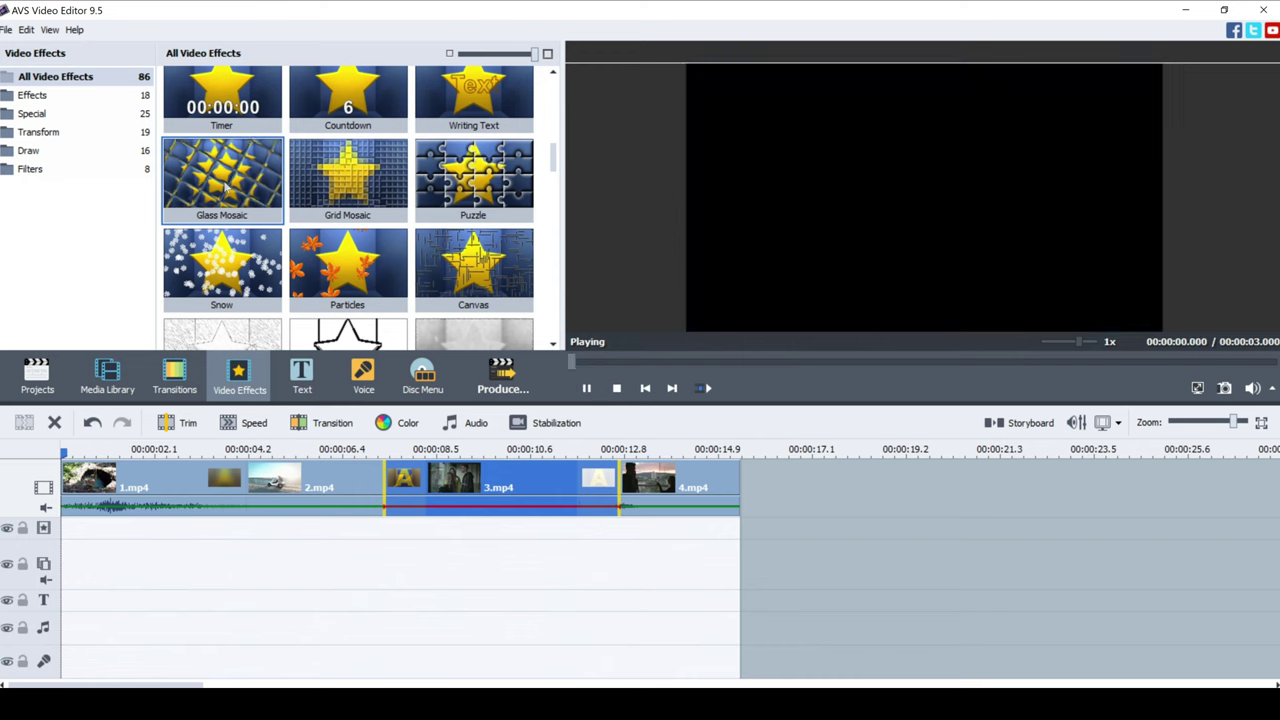
{"action": "left_click", "coordinate": [226, 187]}
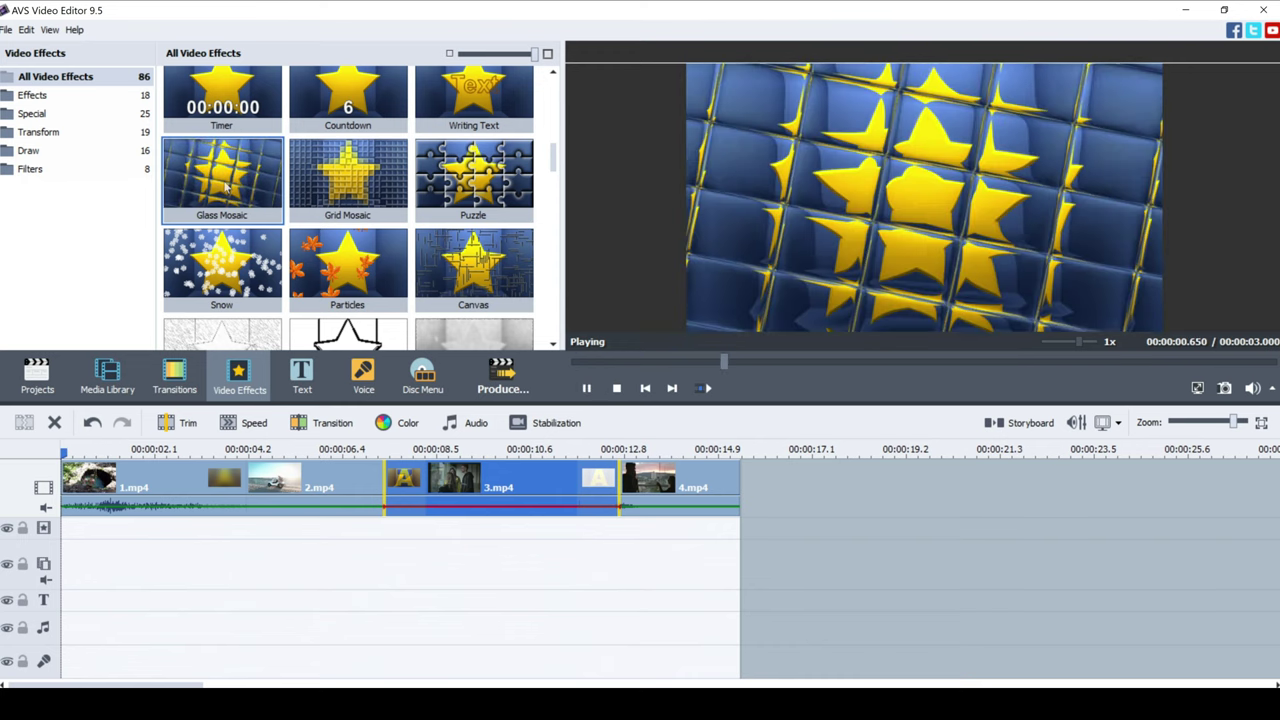
{"action": "left_click", "coordinate": [338, 187]}
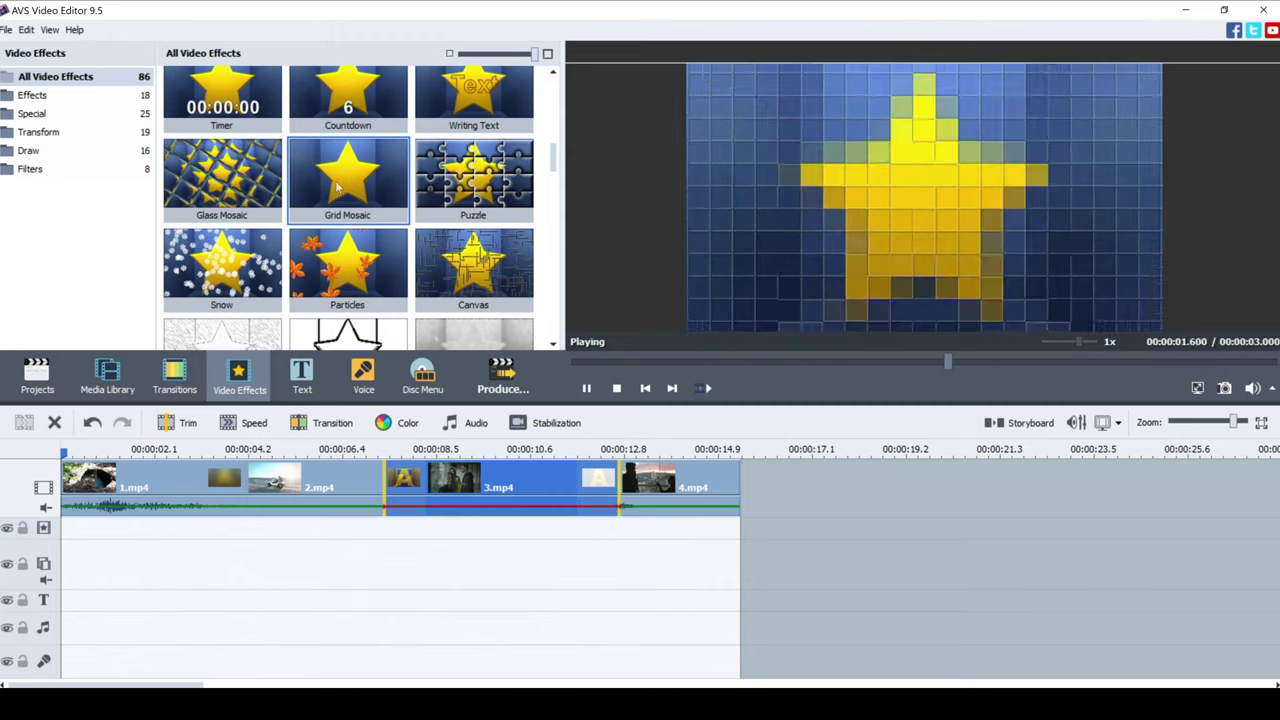
{"action": "left_click", "coordinate": [222, 262]}
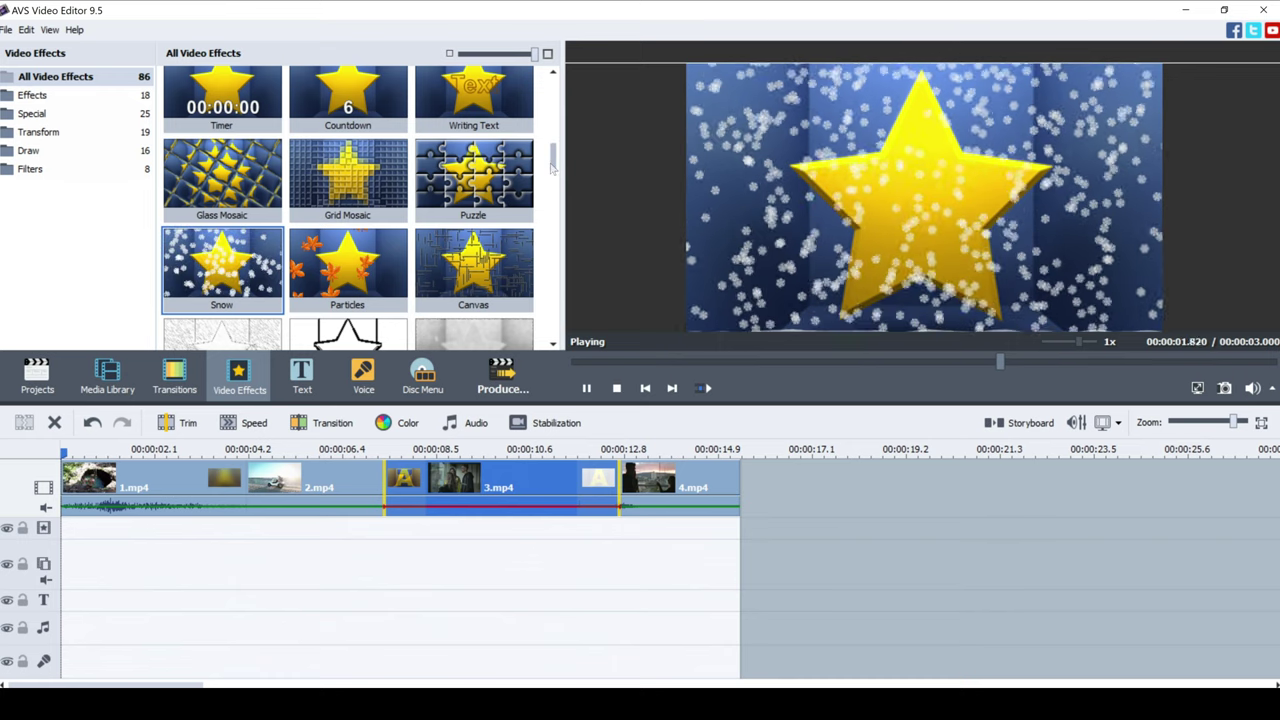
{"action": "scroll", "coordinate": [553, 175], "scroll_direction": "down", "scroll_amount": 2}
{"action": "left_click", "coordinate": [205, 228]}
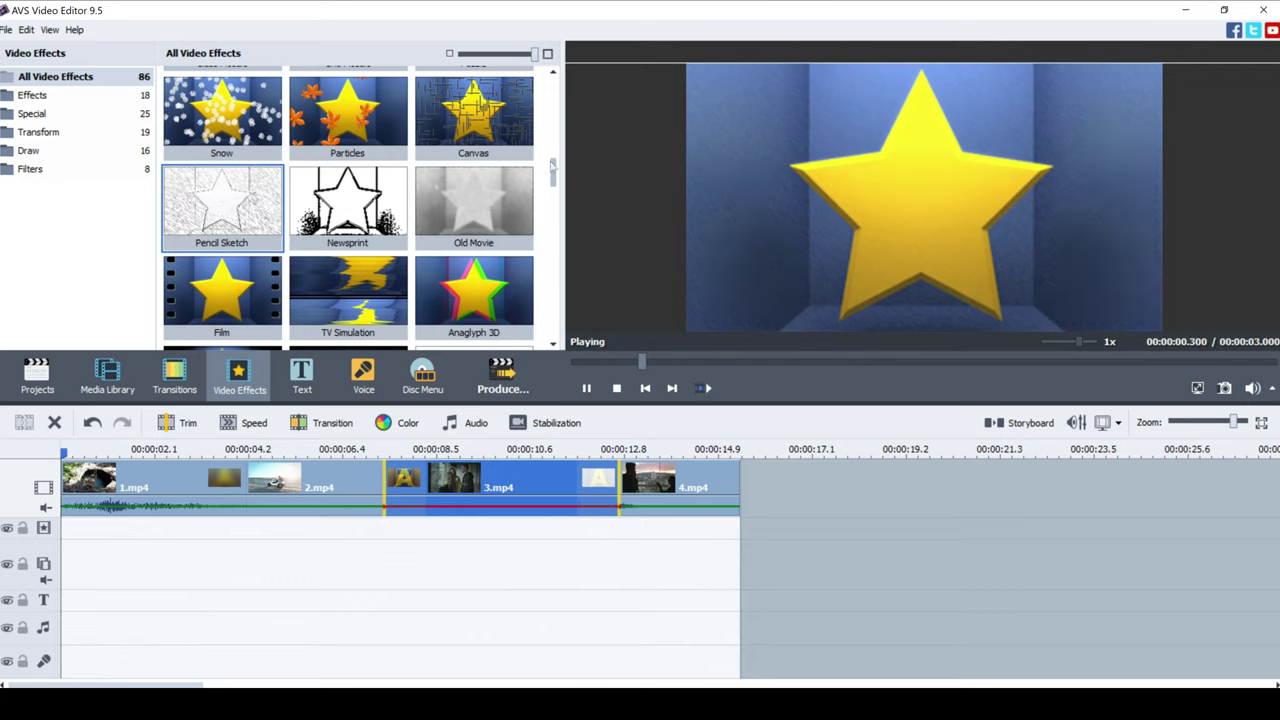
{"action": "scroll", "coordinate": [552, 167], "scroll_direction": "up", "scroll_amount": 6}
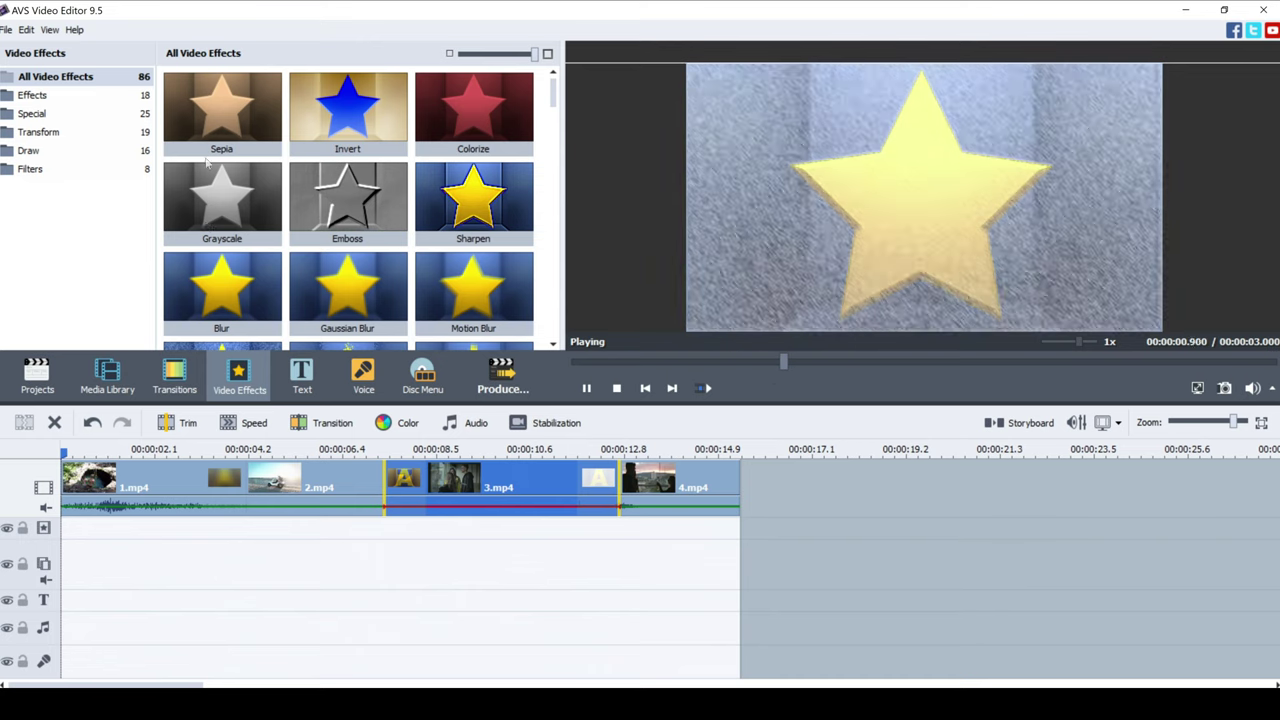
{"action": "left_click_drag", "start_coordinate": [210, 140], "coordinate": [64, 532]}
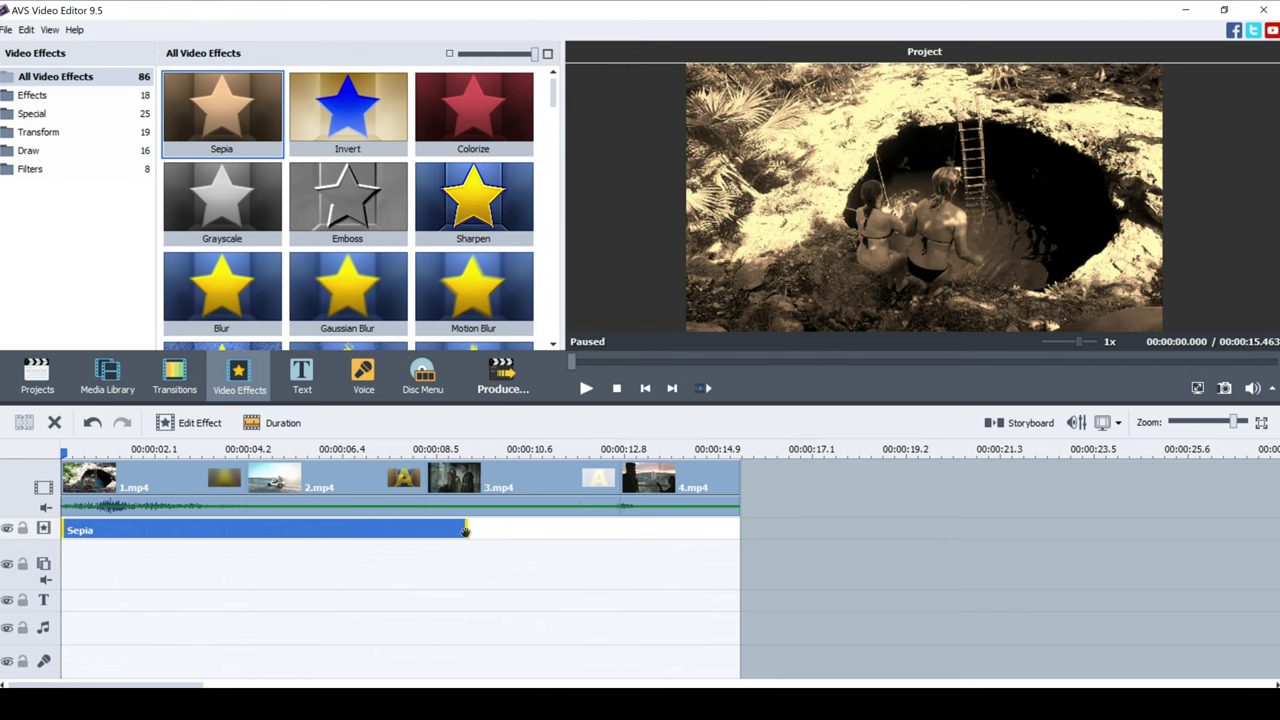
{"action": "left_click_drag", "start_coordinate": [466, 530], "coordinate": [246, 530]}
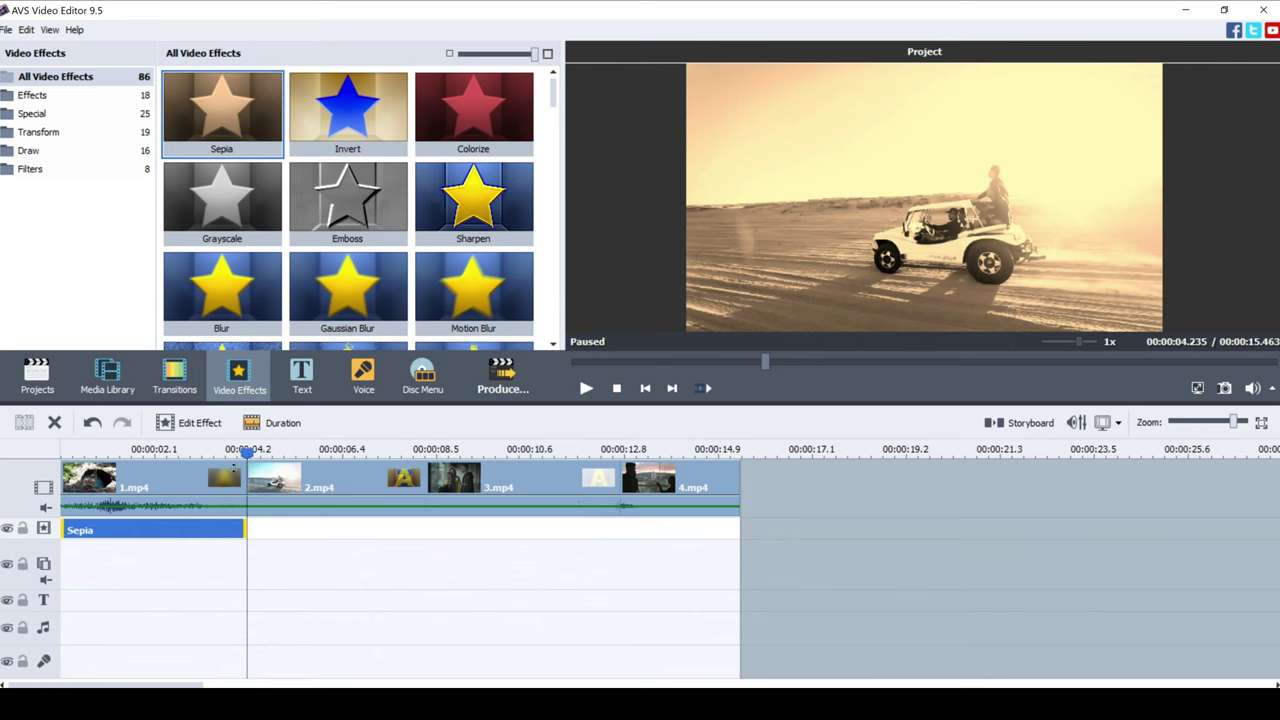
{"action": "left_click_drag", "start_coordinate": [176, 453], "coordinate": [58, 475]}
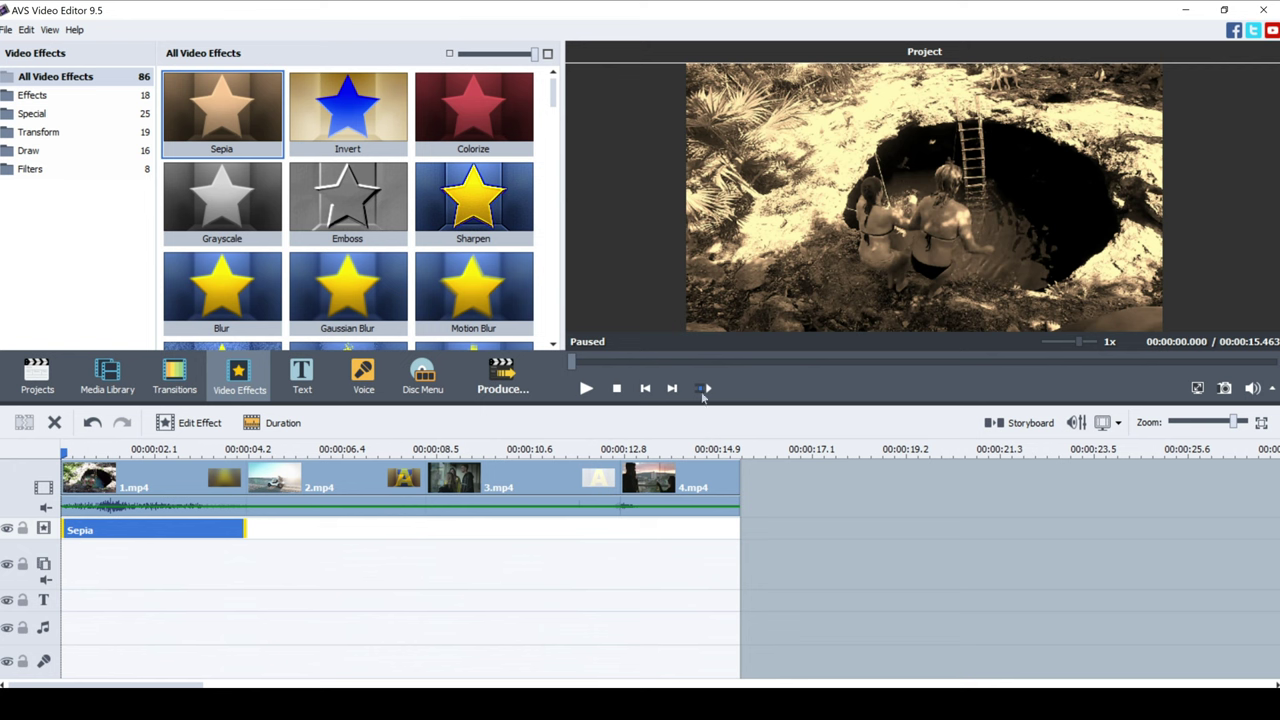
{"action": "left_click", "coordinate": [587, 389]}
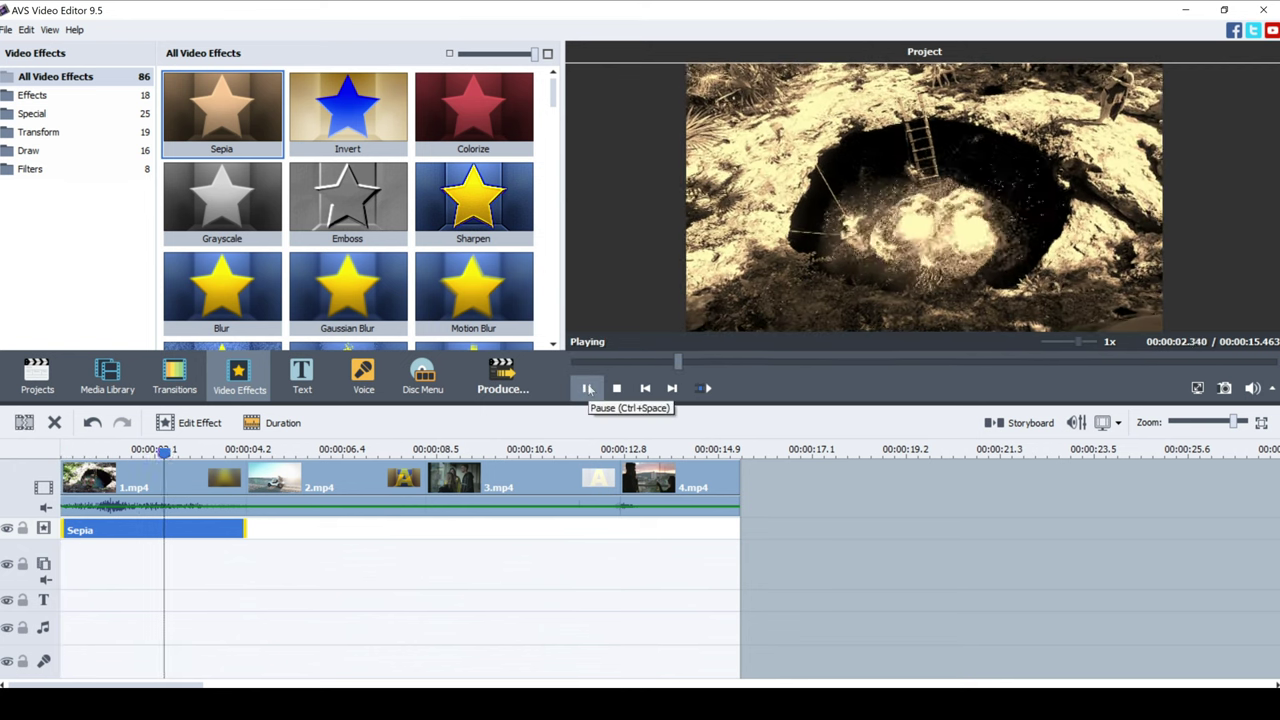
{"action": "left_click", "coordinate": [587, 389]}
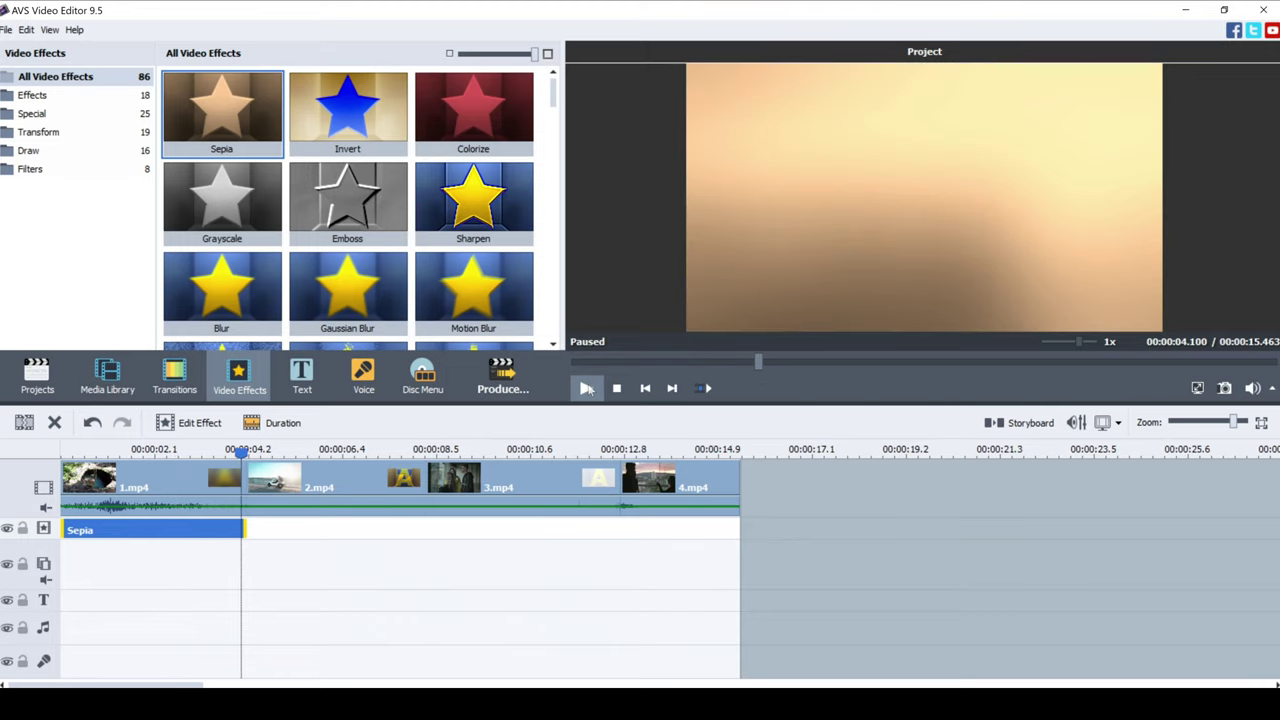
{"action": "key", "text": "Delete"}
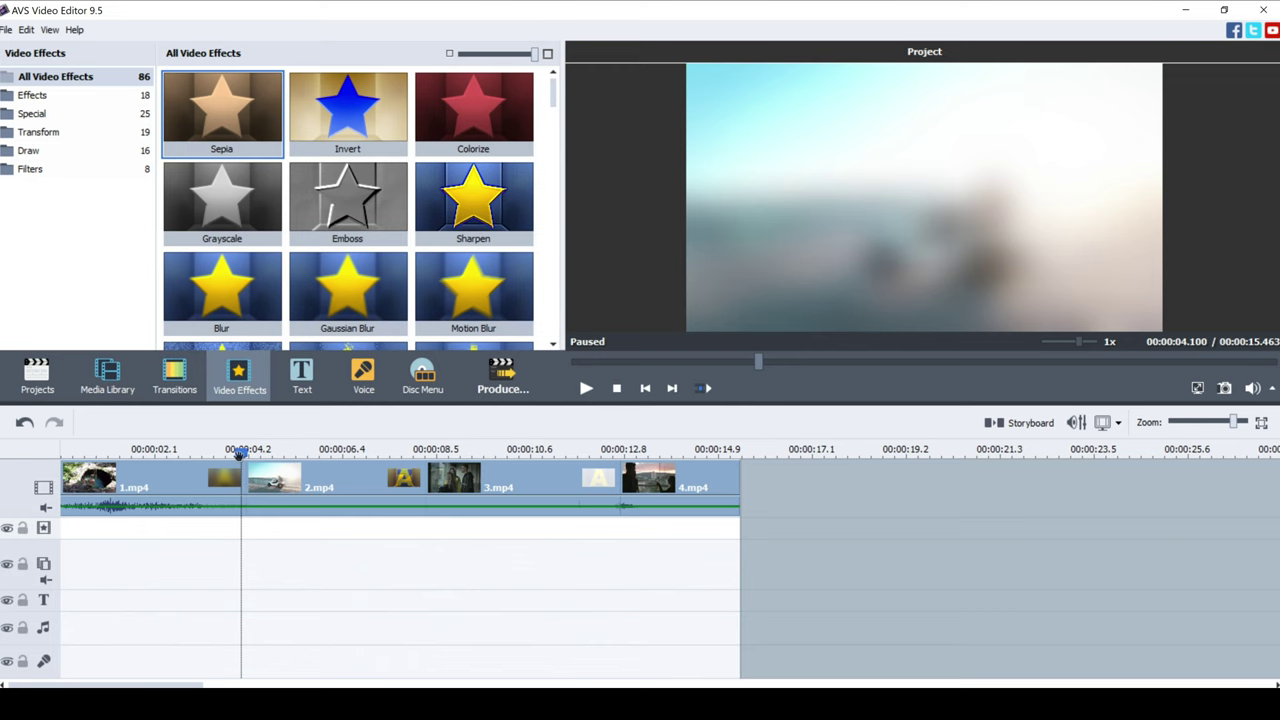
{"action": "left_click_drag", "start_coordinate": [240, 453], "coordinate": [60, 458]}
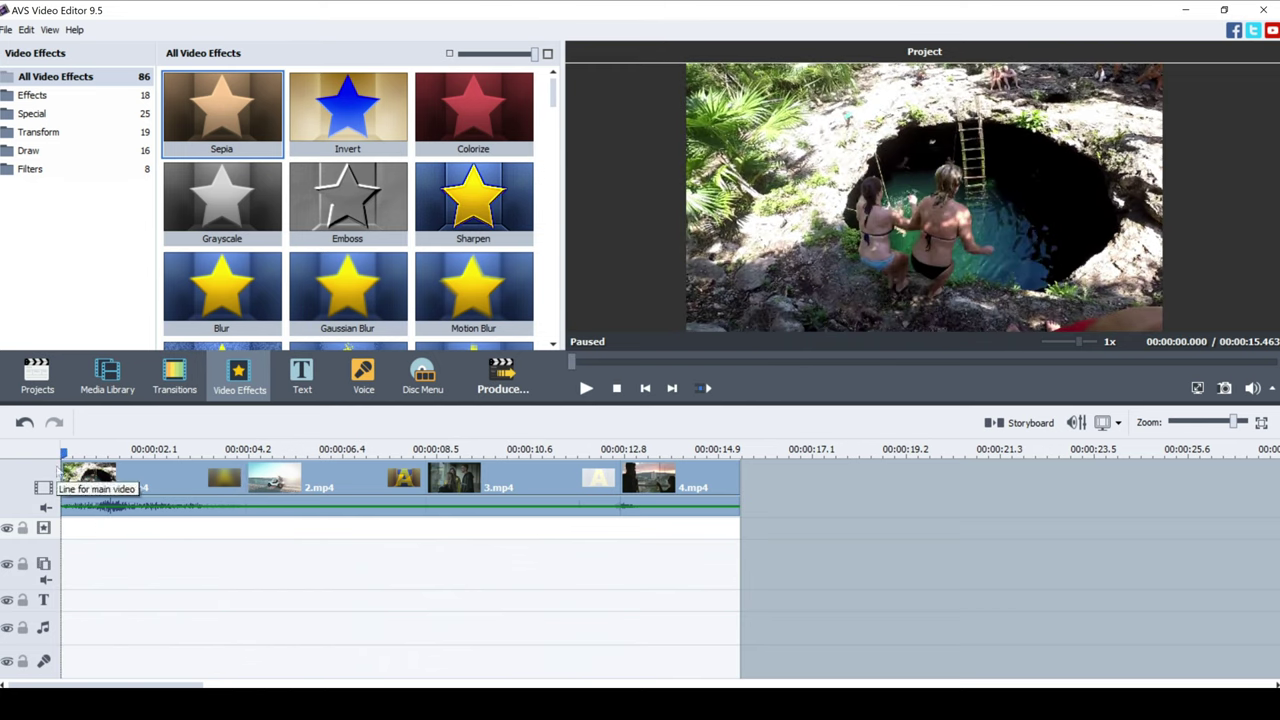
Filter the Text collection to Titles and preview the Creeping line preset
{"action": "left_click", "coordinate": [302, 378]}
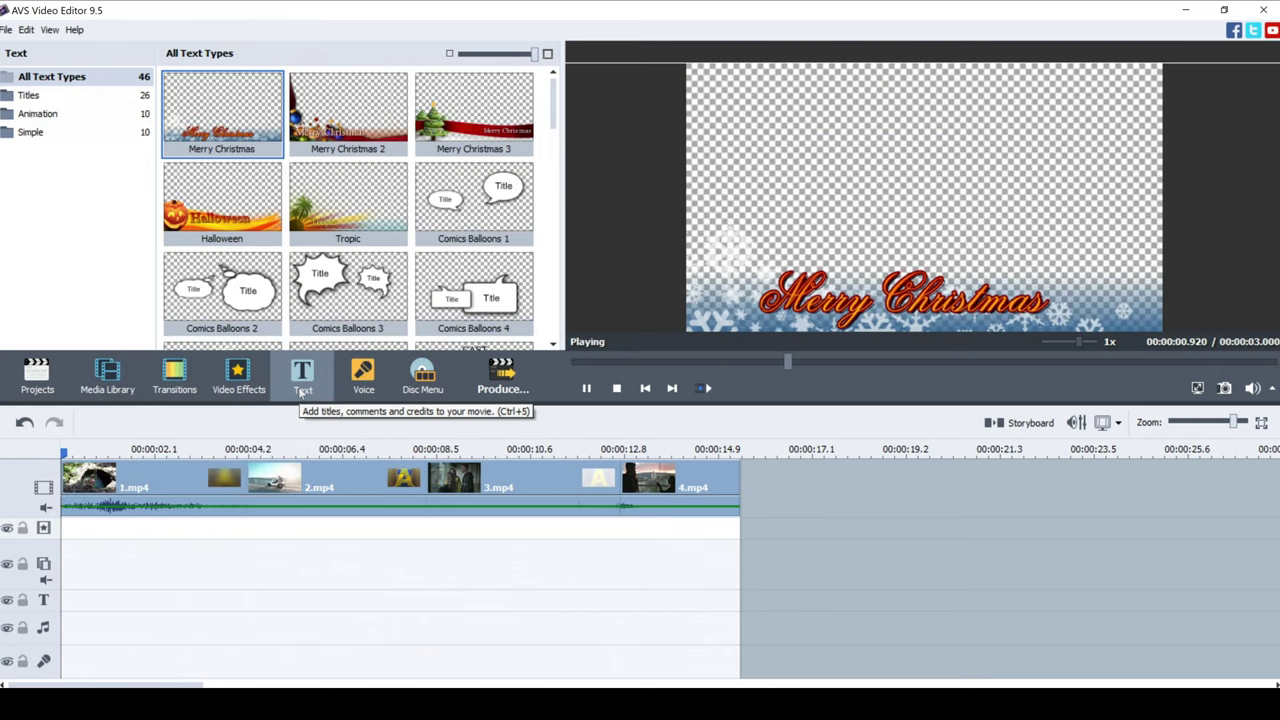
{"action": "left_click", "coordinate": [30, 95]}
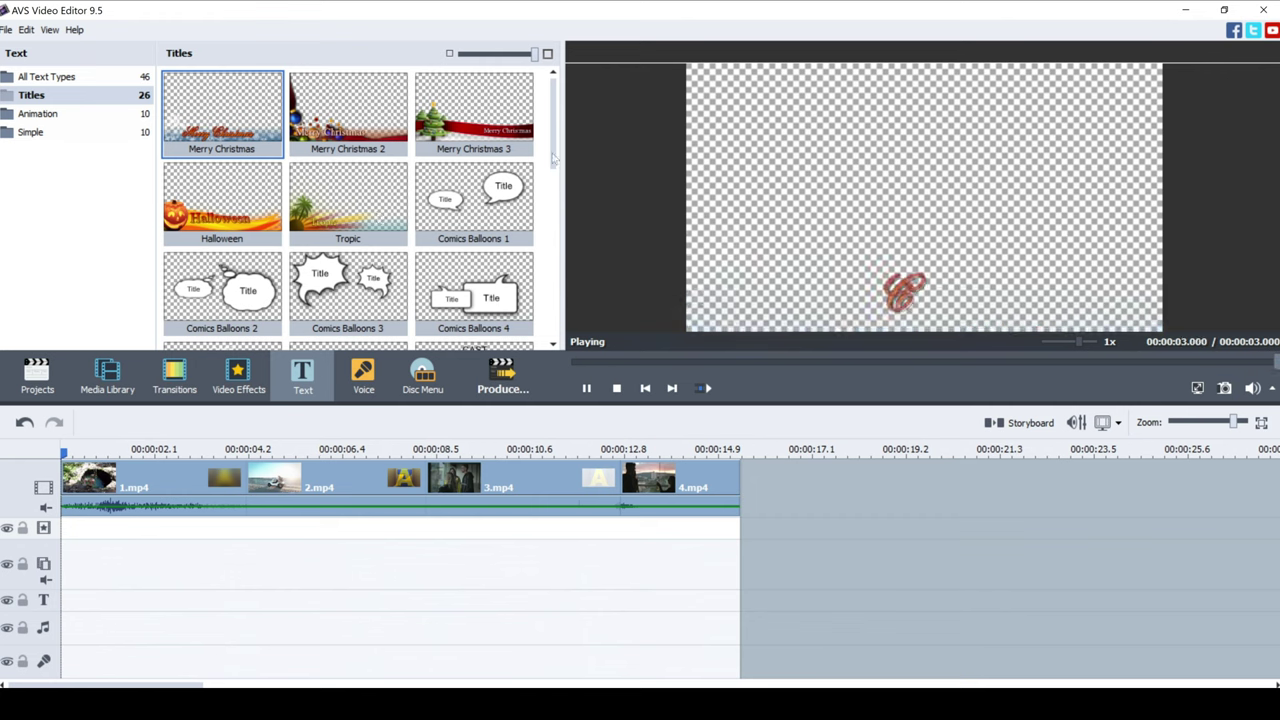
{"action": "scroll", "coordinate": [553, 158], "scroll_direction": "down", "scroll_amount": 3}
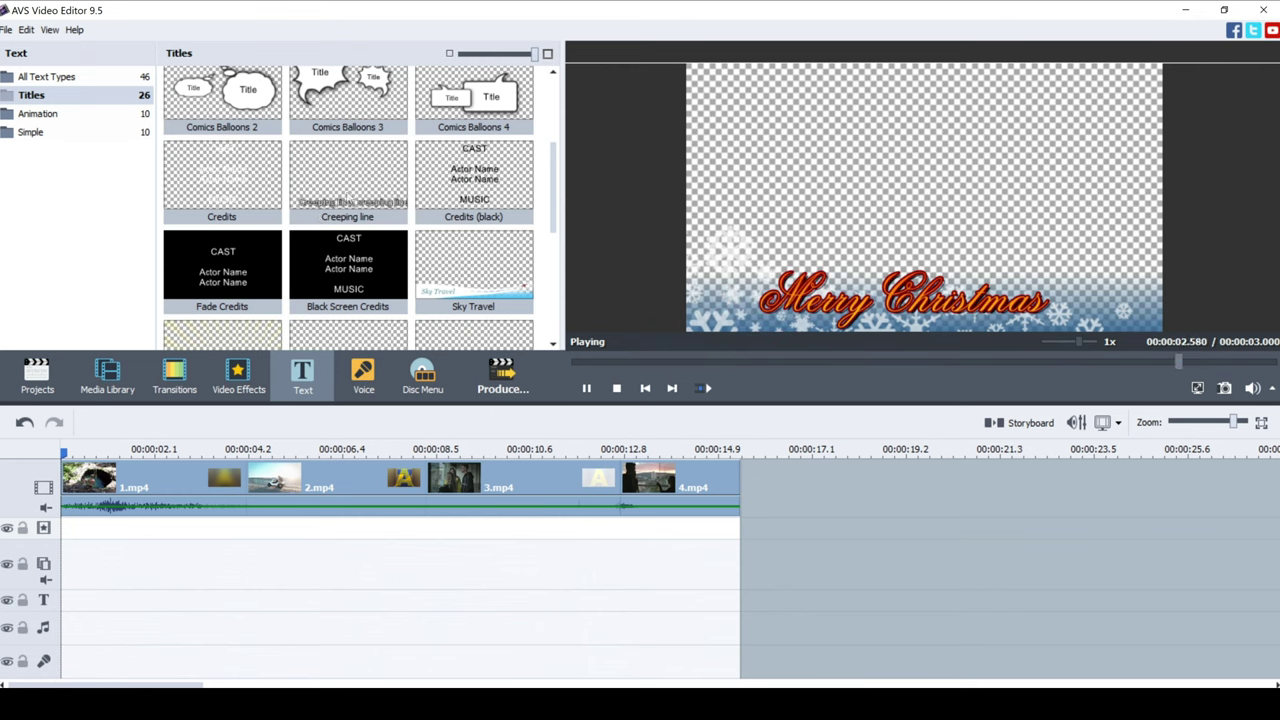
{"action": "left_click", "coordinate": [348, 180]}
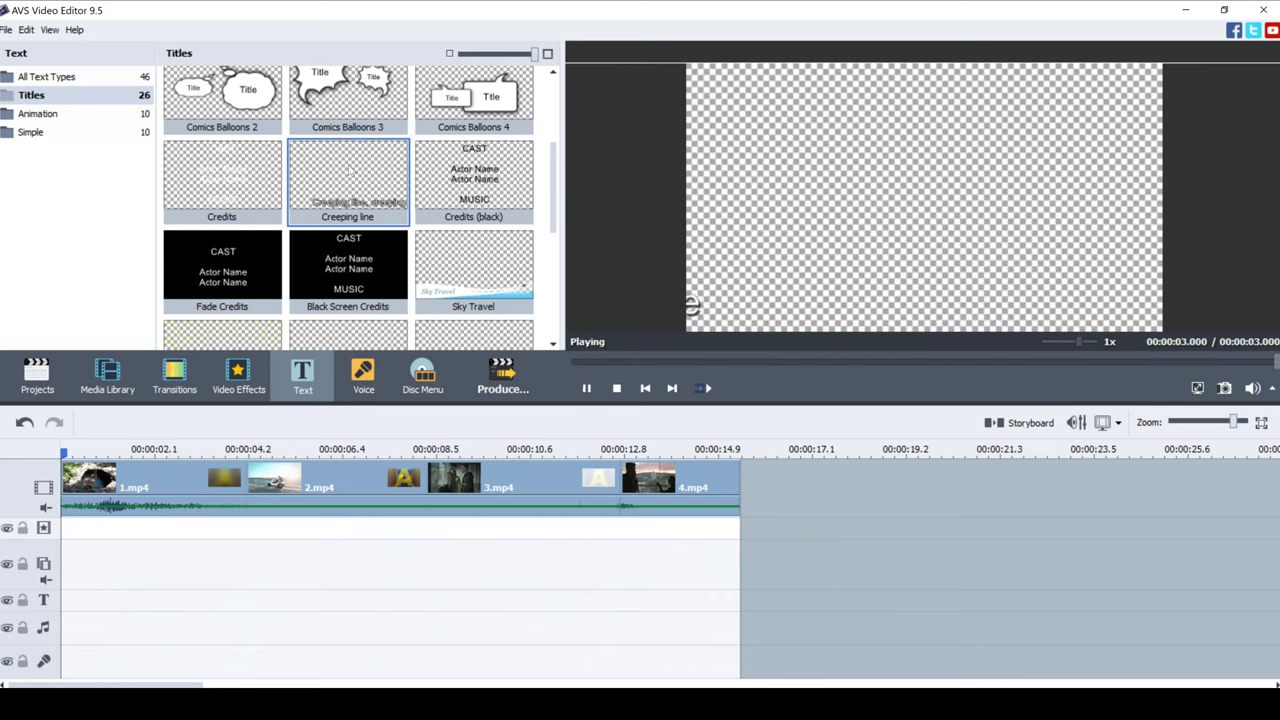
Place the Creeping line title on the text track, trimmed to end near 4.2 s
{"action": "left_click_drag", "start_coordinate": [348, 180], "coordinate": [62, 602]}
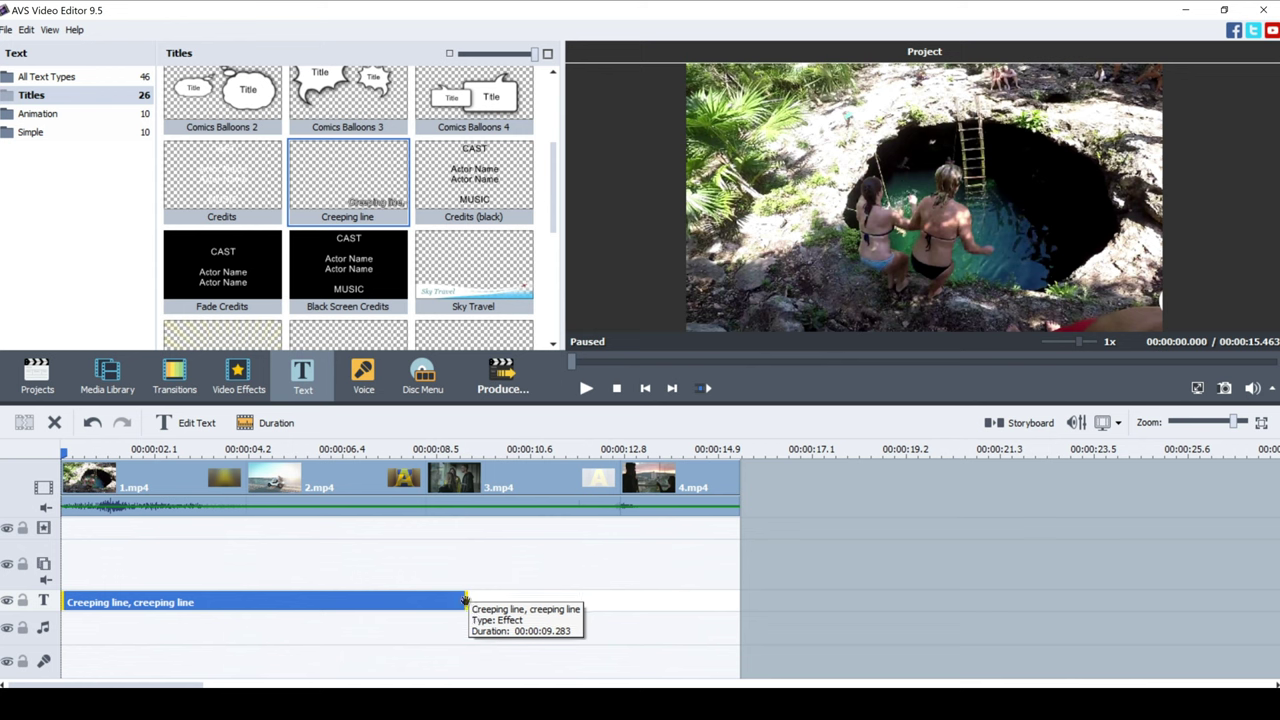
{"action": "left_click_drag", "start_coordinate": [467, 600], "coordinate": [247, 601]}
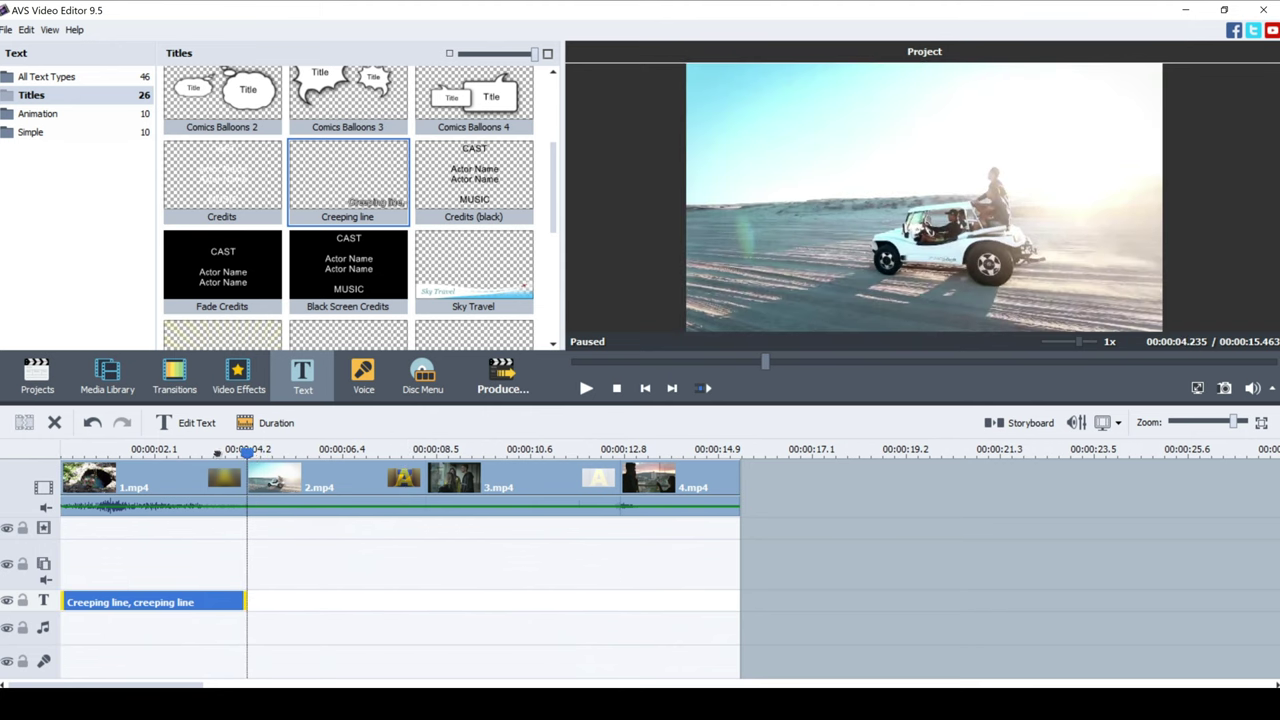
{"action": "left_click_drag", "start_coordinate": [217, 453], "coordinate": [150, 452]}
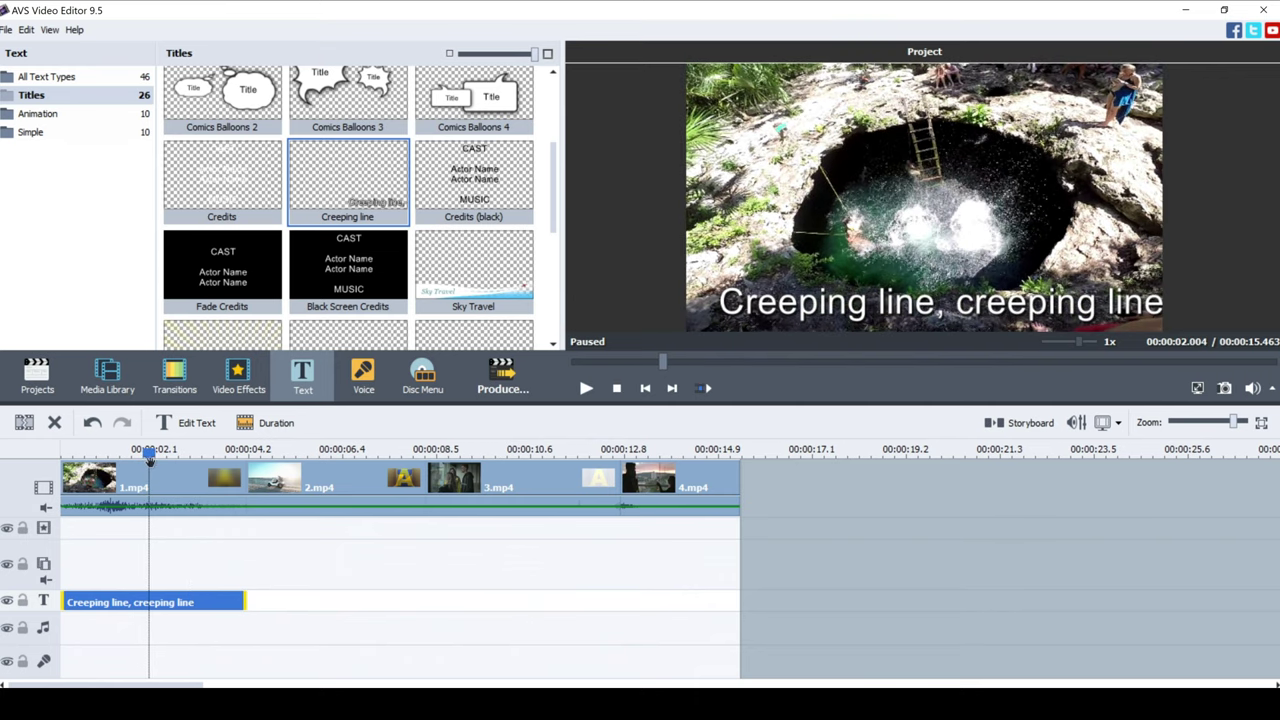
{"action": "left_click", "coordinate": [195, 424]}
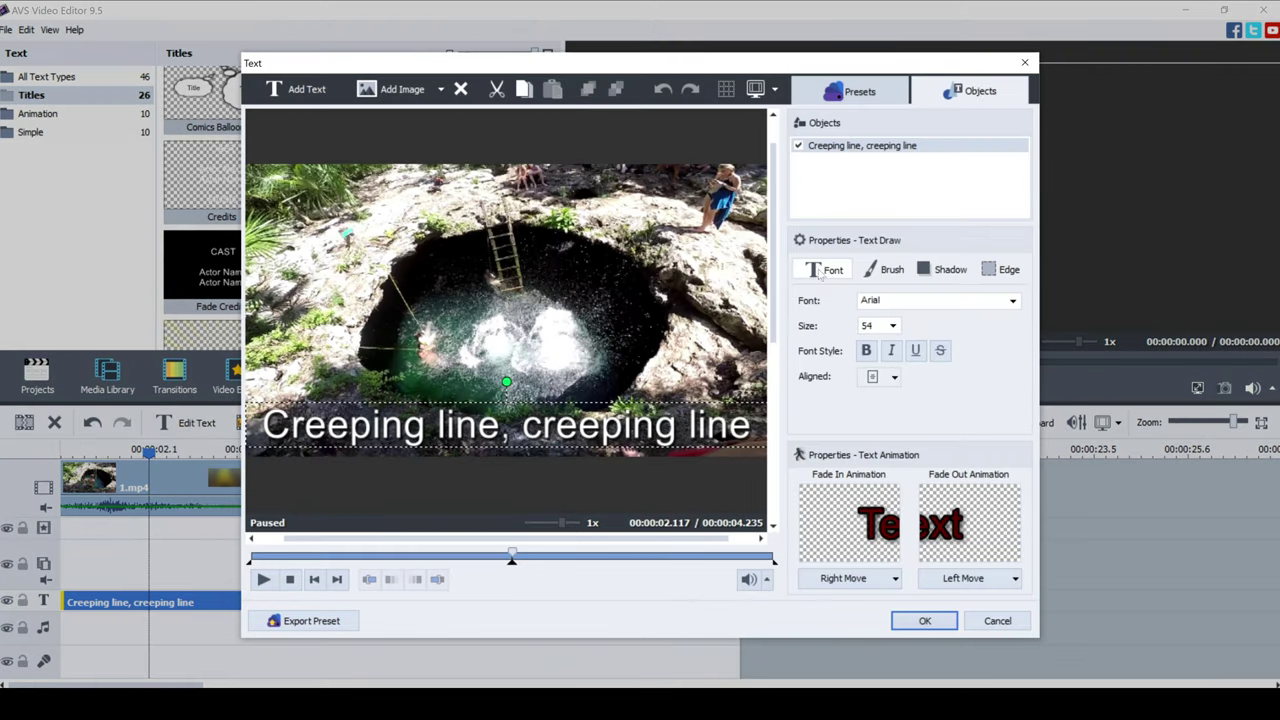
Review the title's Brush, Shadow and Edge settings, then return to Font
{"action": "left_click", "coordinate": [886, 270]}
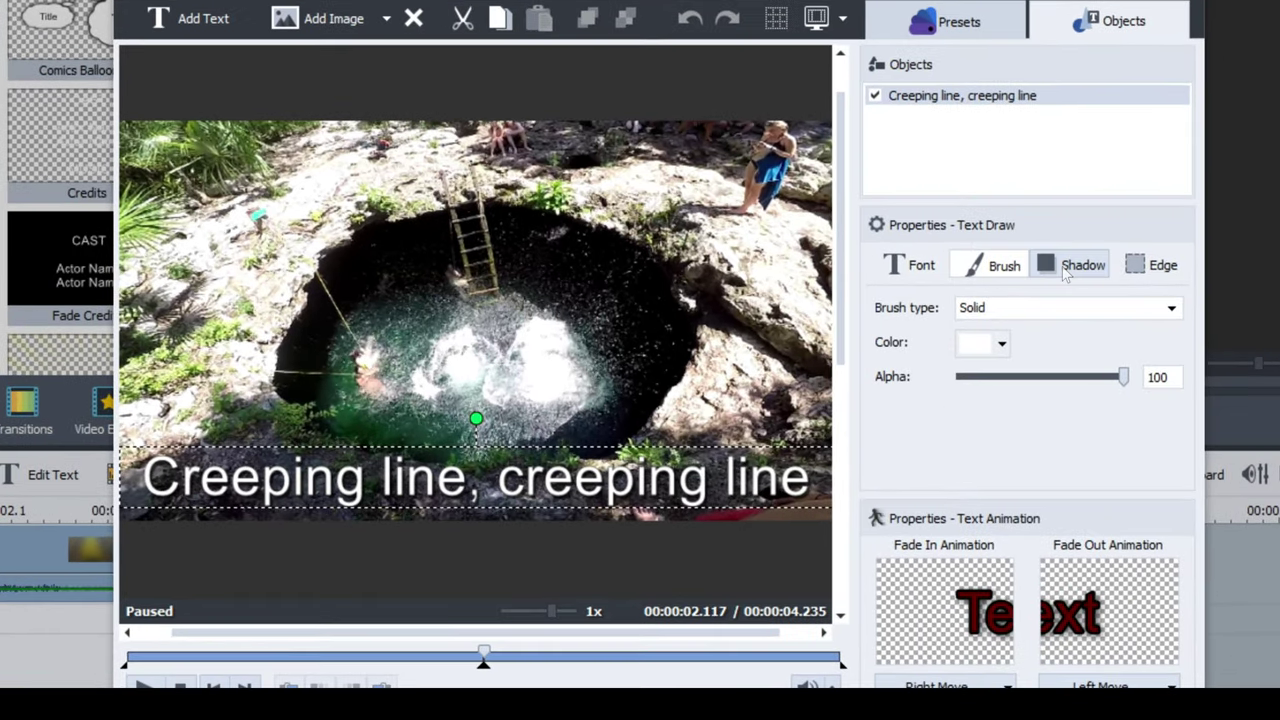
{"action": "left_click", "coordinate": [970, 268]}
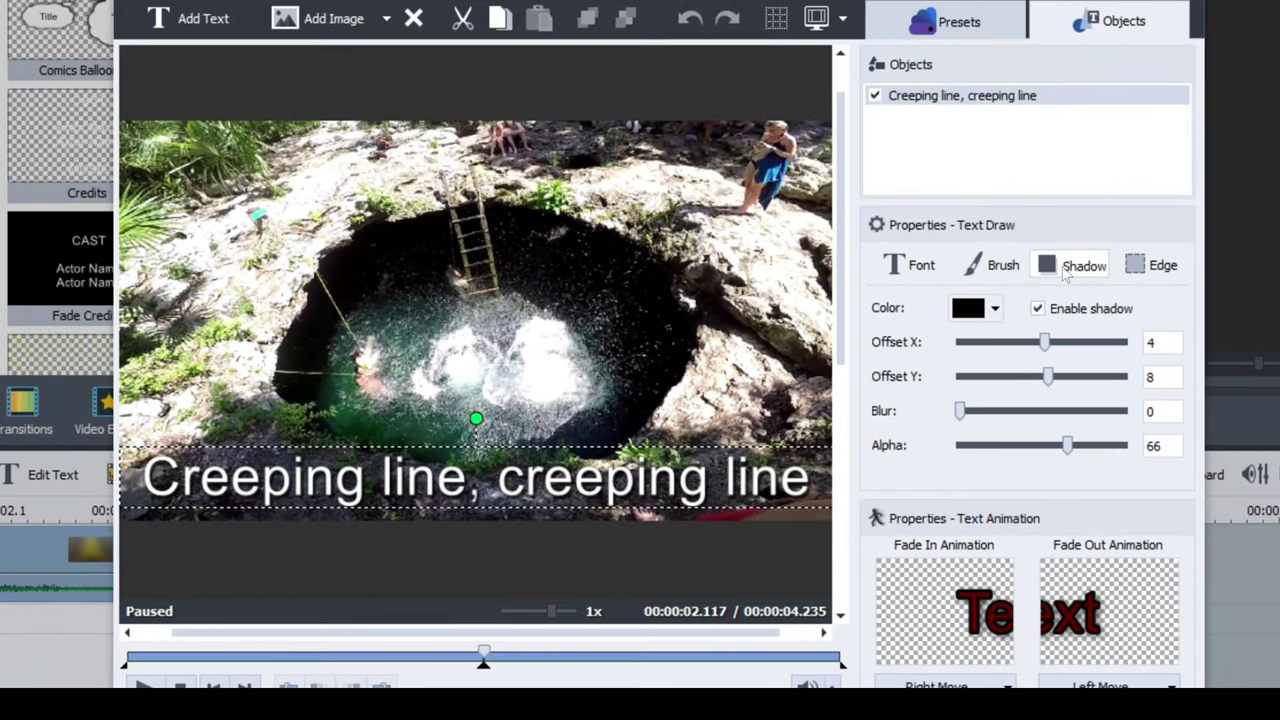
{"action": "left_click", "coordinate": [1128, 270]}
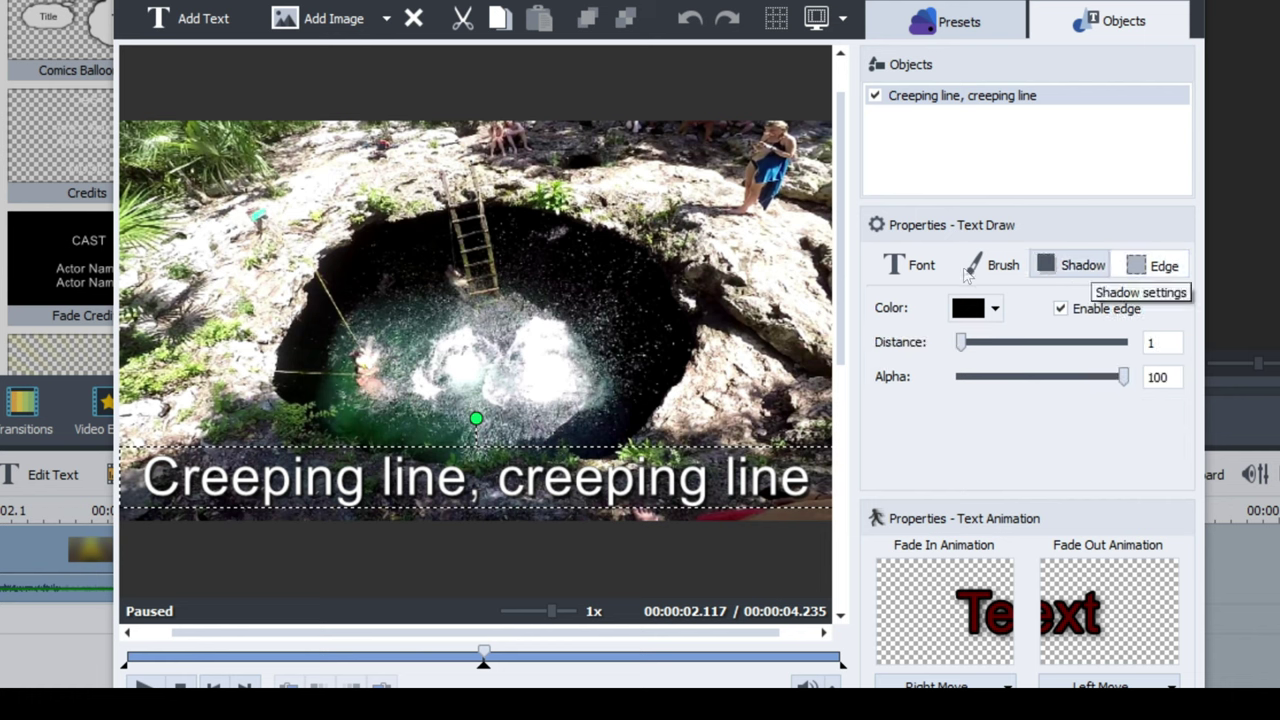
{"action": "left_click", "coordinate": [910, 262]}
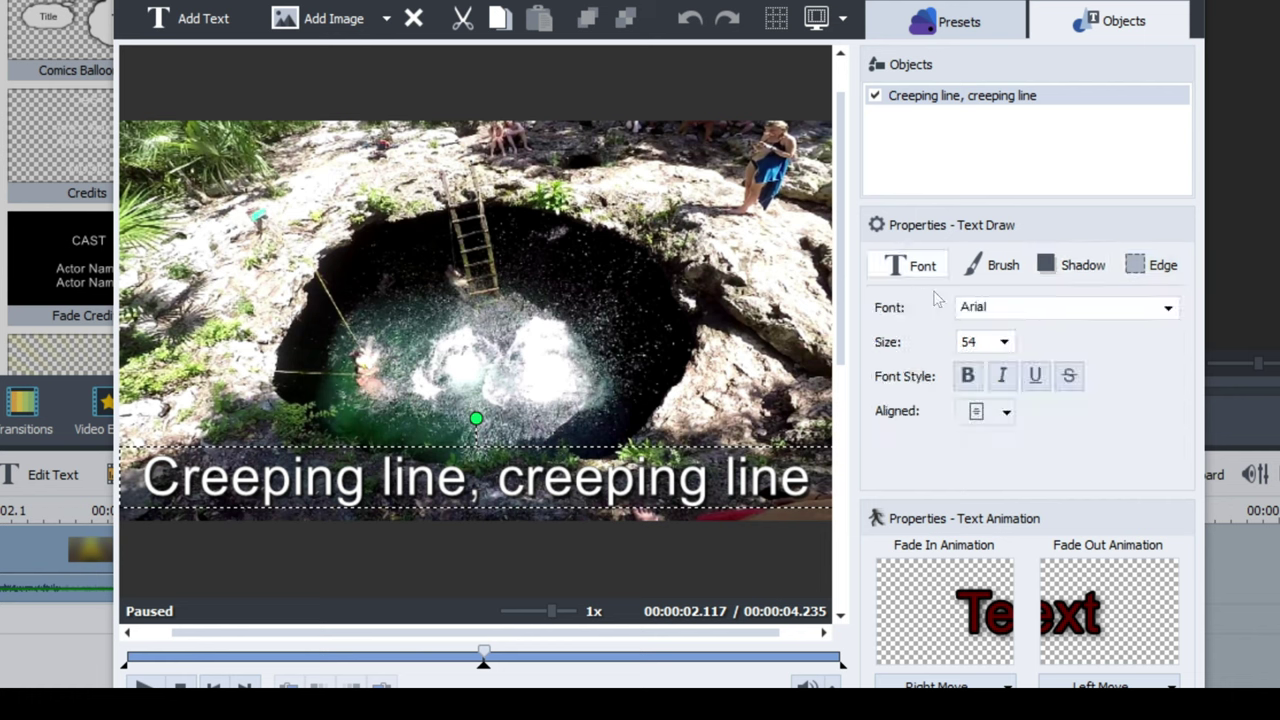
Change the title font size from 54 to 36 and nudge the text lower
{"action": "left_click", "coordinate": [1005, 344]}
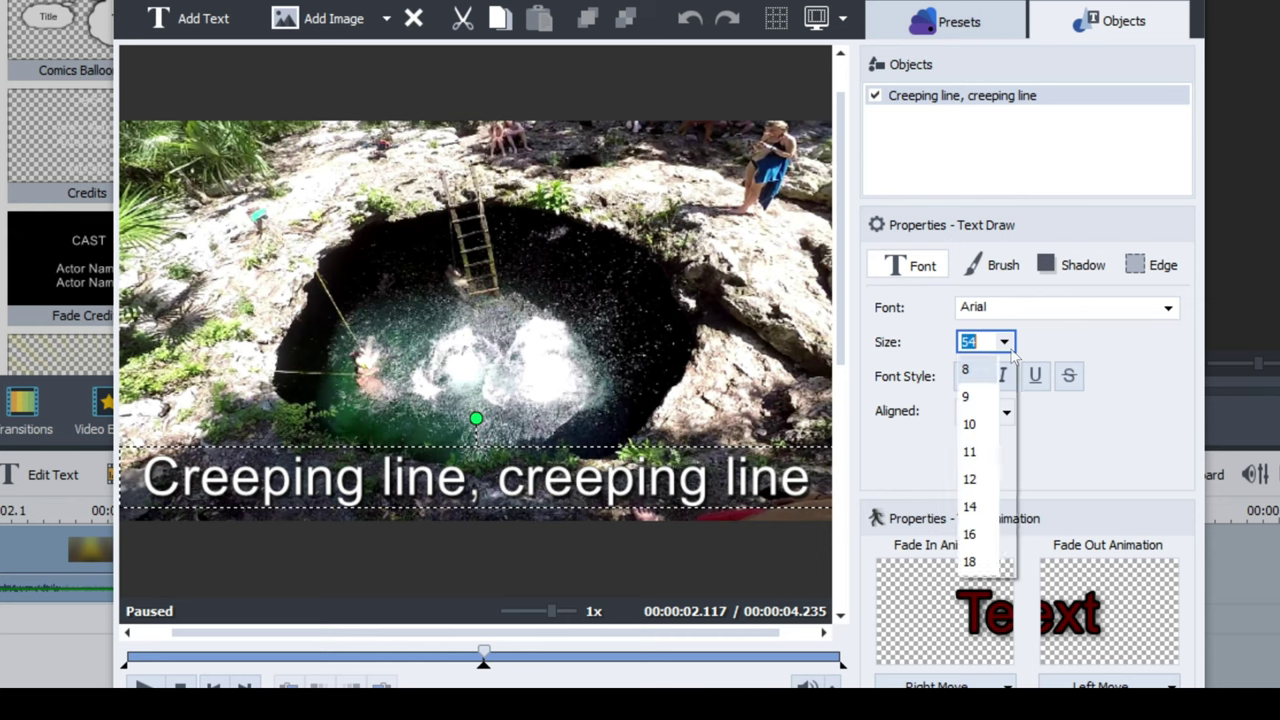
{"action": "left_click_drag", "start_coordinate": [1007, 422], "coordinate": [1012, 483]}
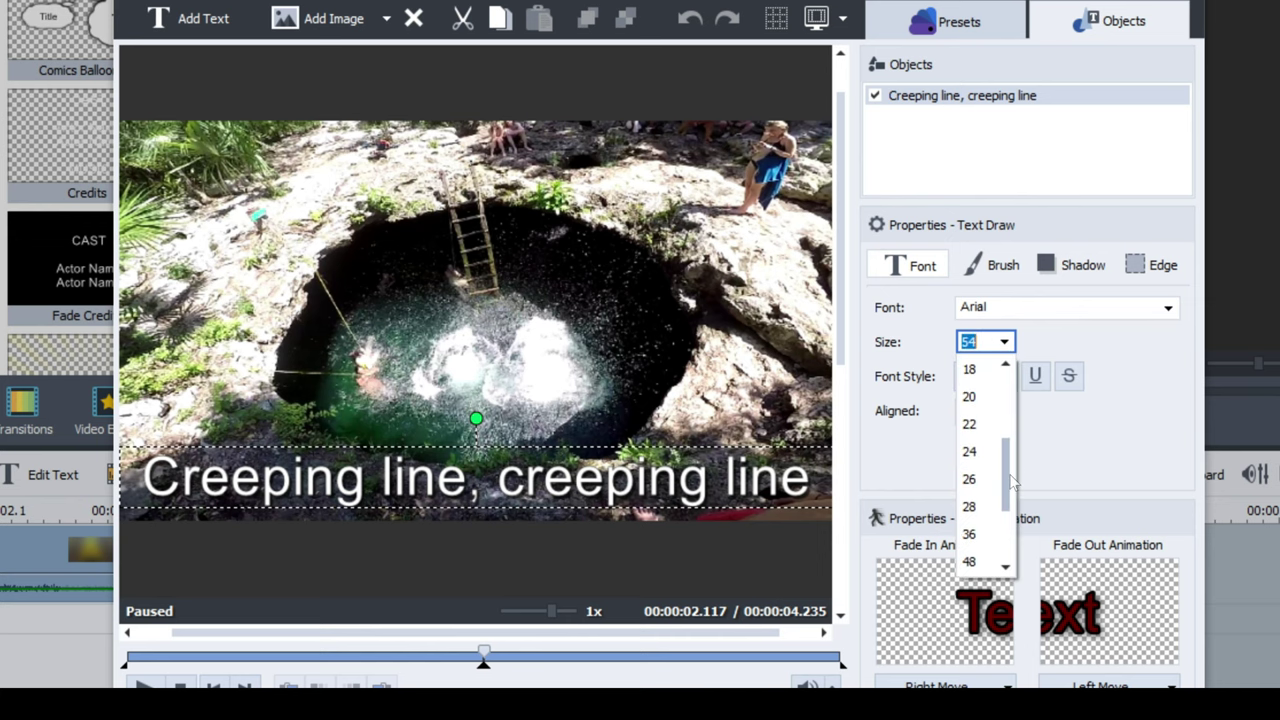
{"action": "left_click", "coordinate": [972, 534]}
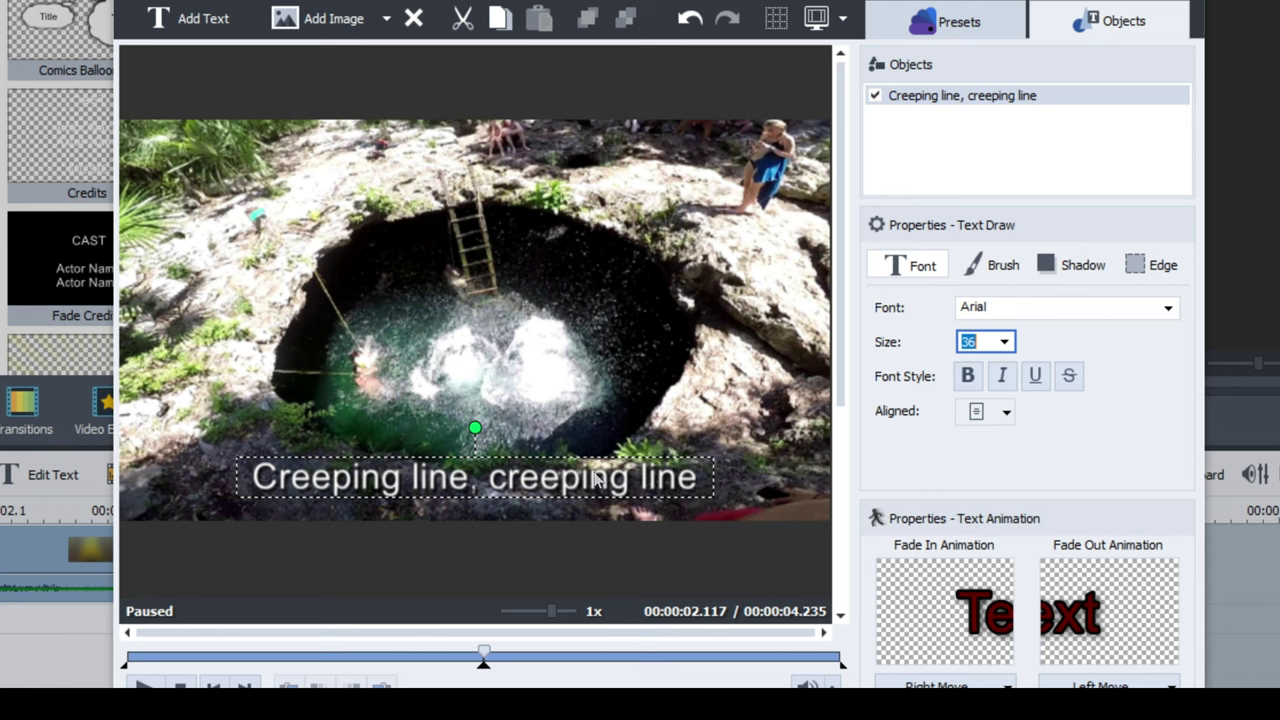
{"action": "left_click_drag", "start_coordinate": [594, 474], "coordinate": [597, 490]}
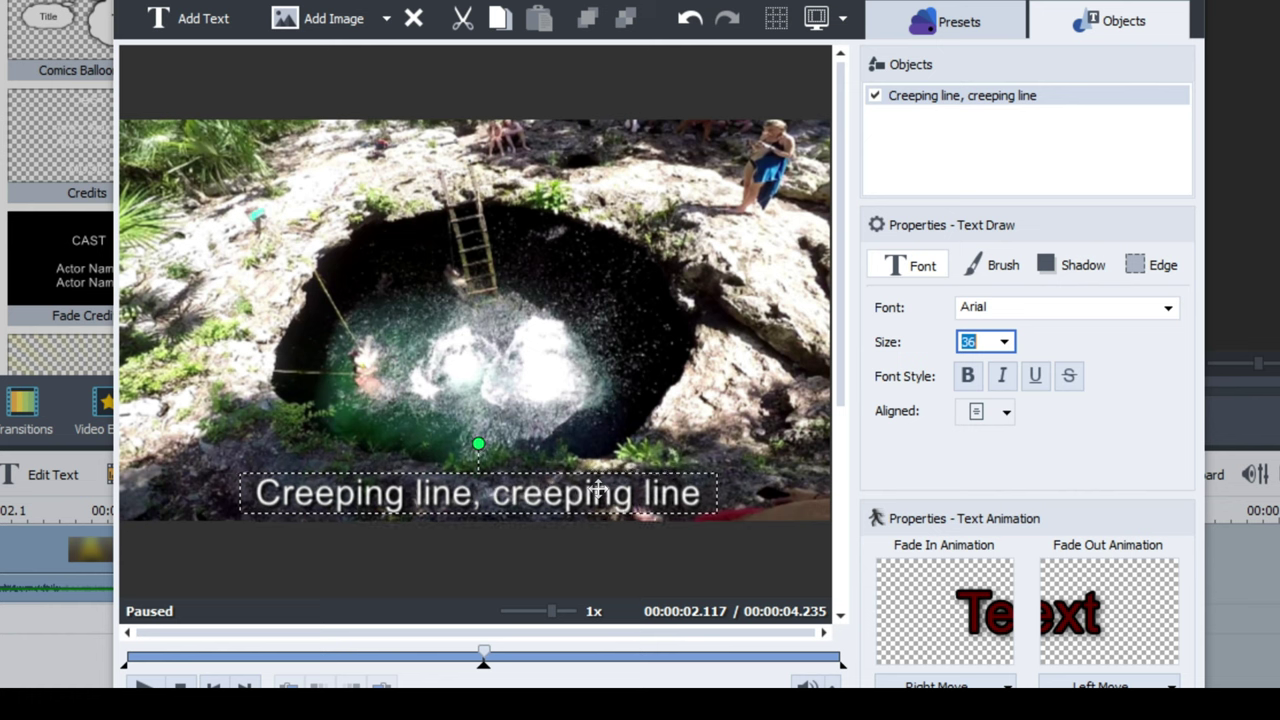
Enter 'Day out with friends' as the title text, preview it from the start, and close the editor
{"action": "type", "text": "Day "}
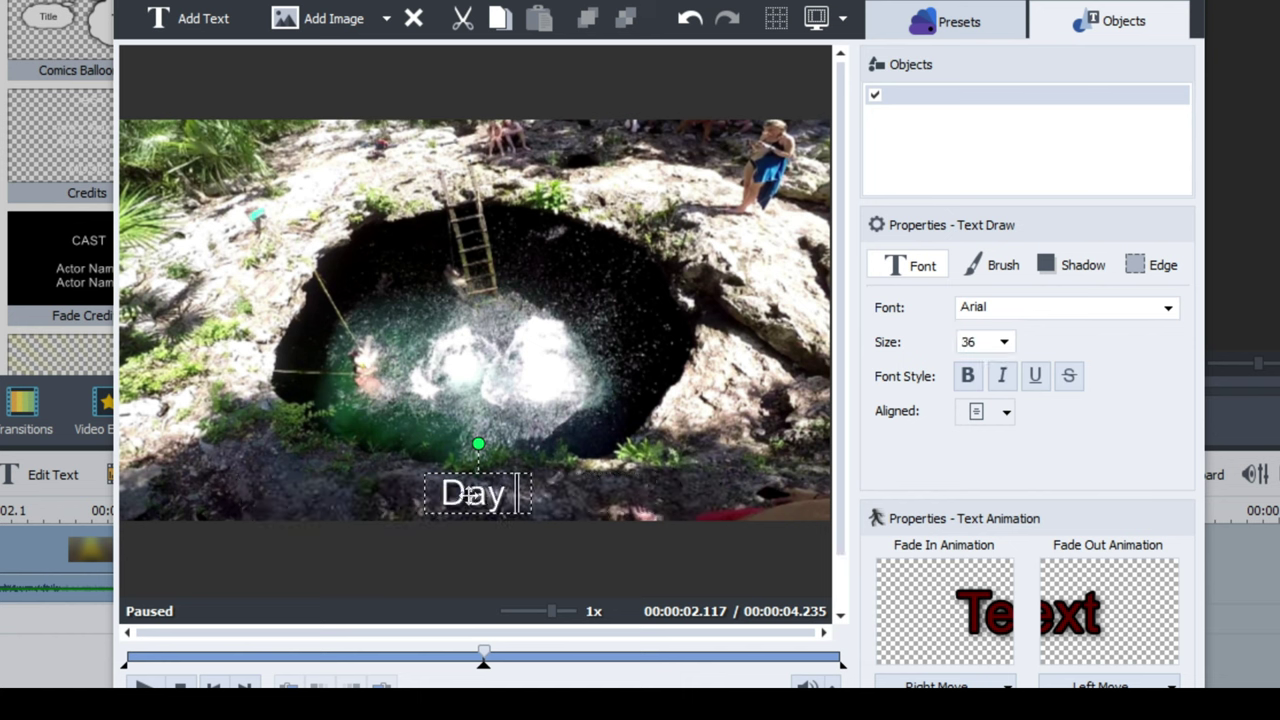
{"action": "type", "text": "ou"}
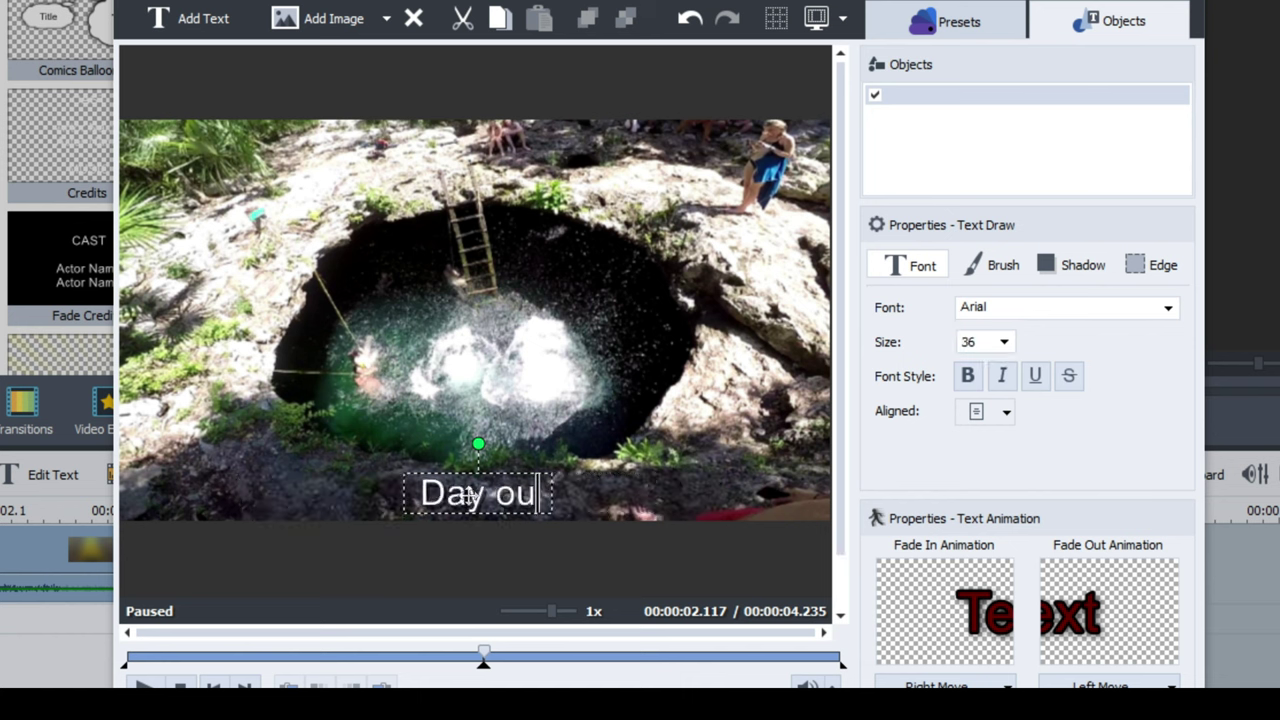
{"action": "type", "text": "t with f"}
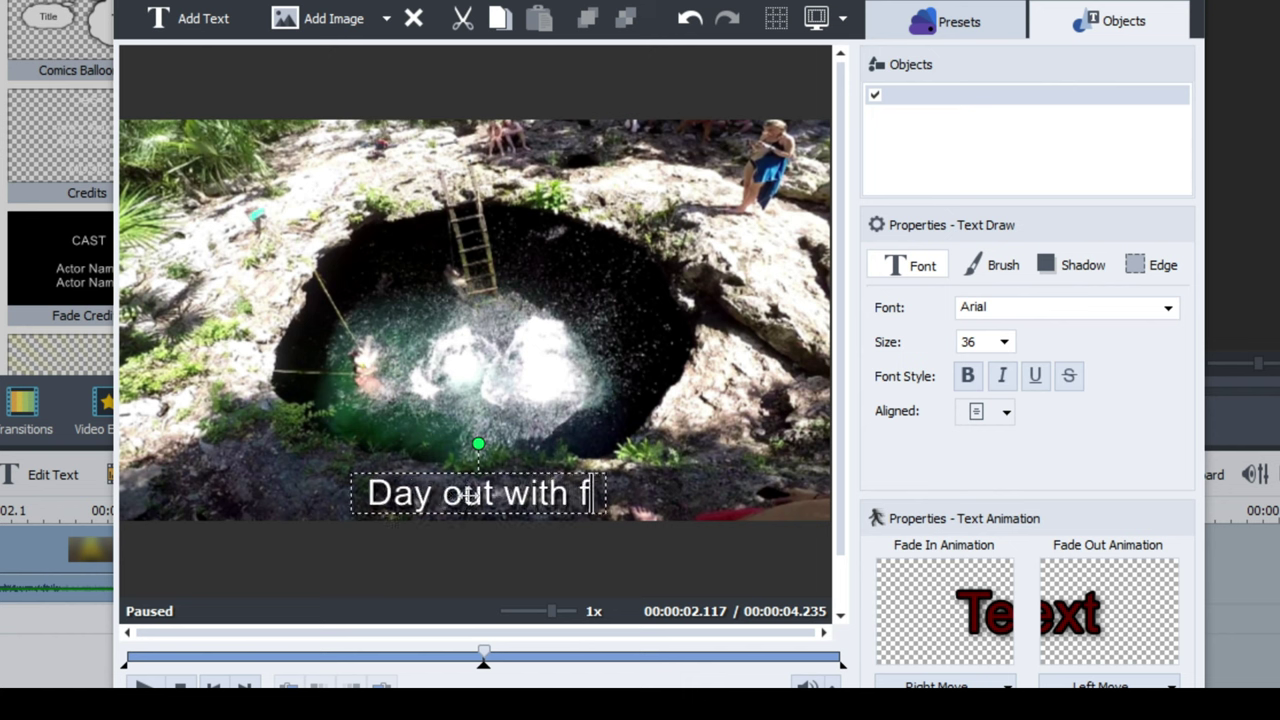
{"action": "type", "text": "riends"}
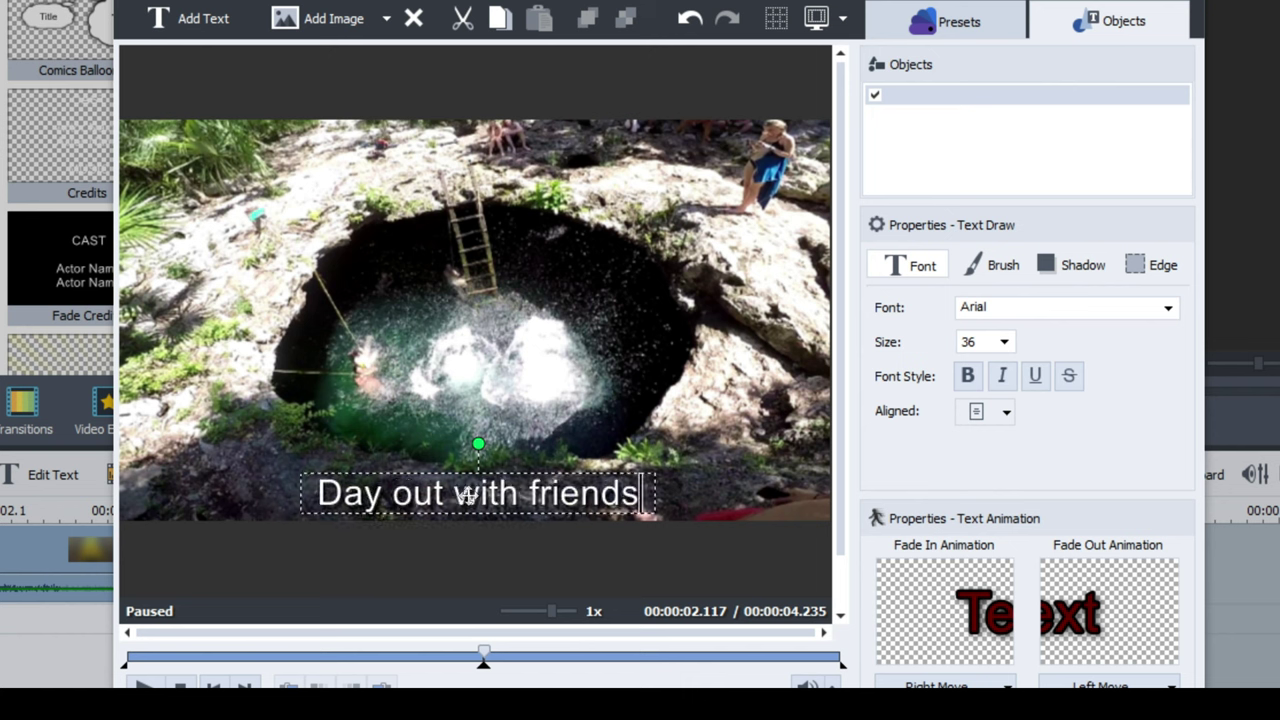
{"action": "left_click", "coordinate": [920, 458]}
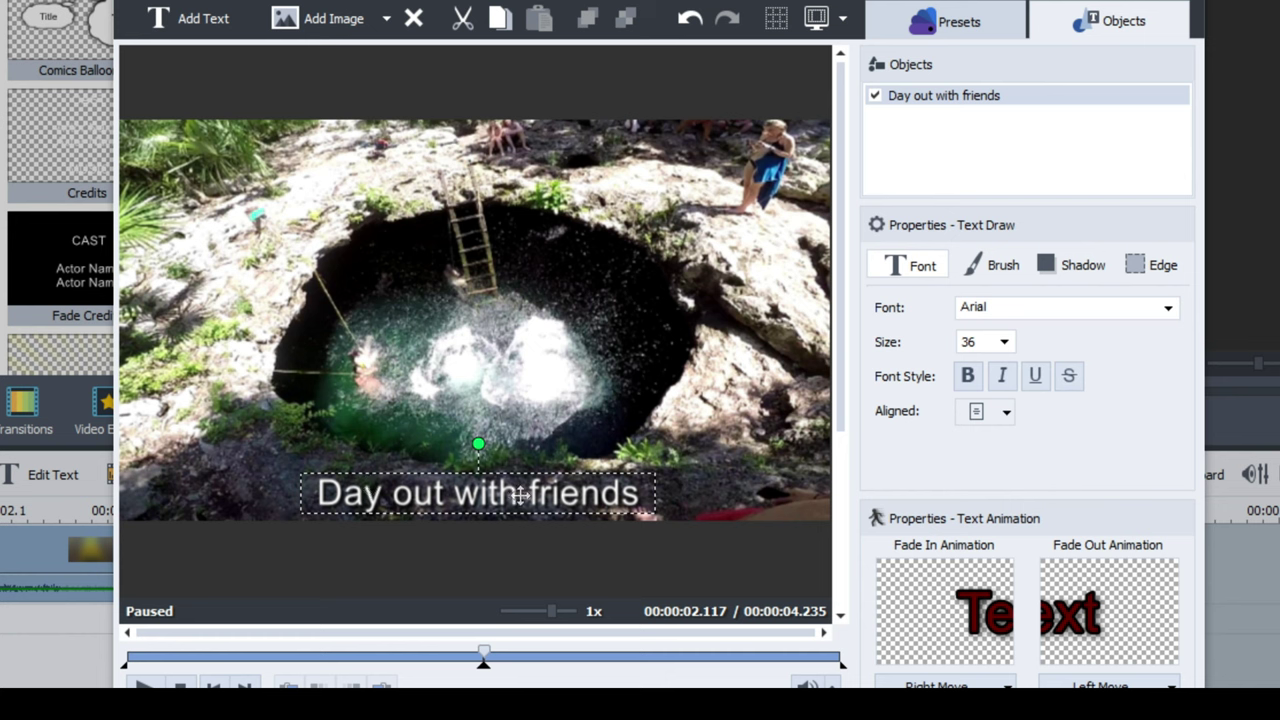
{"action": "left_click_drag", "start_coordinate": [484, 655], "coordinate": [123, 657]}
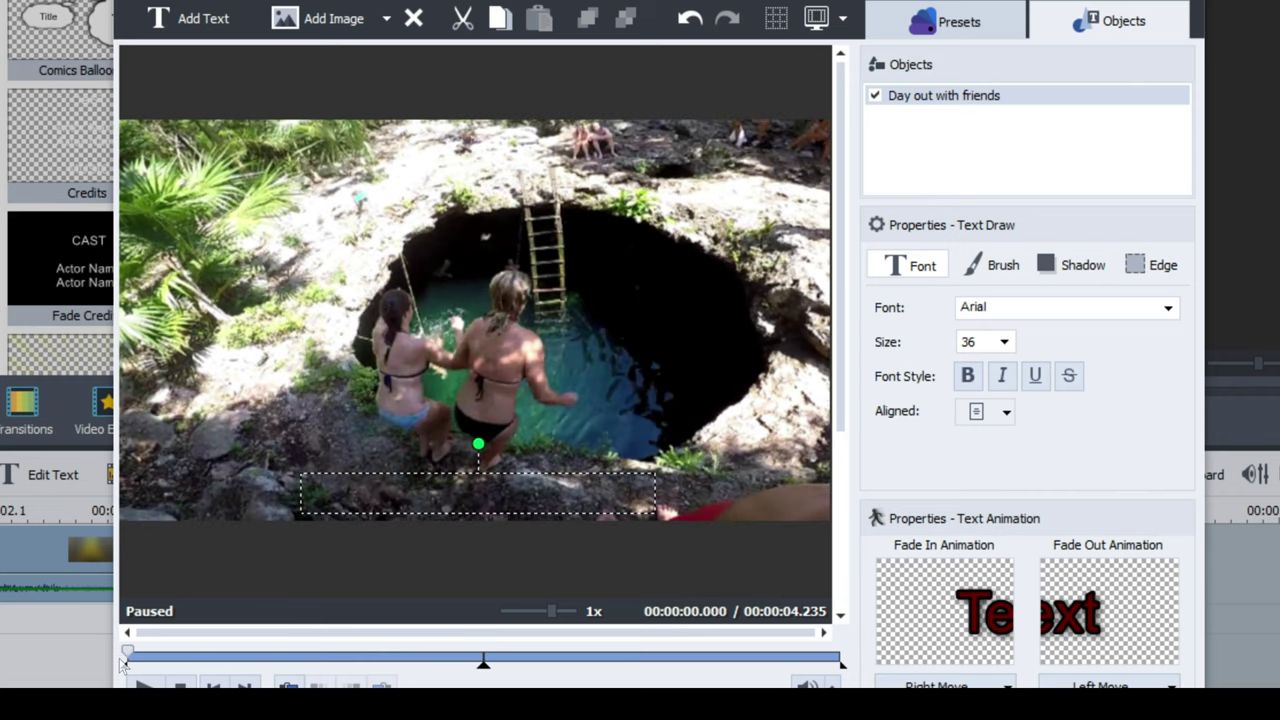
{"action": "left_click", "coordinate": [143, 686]}
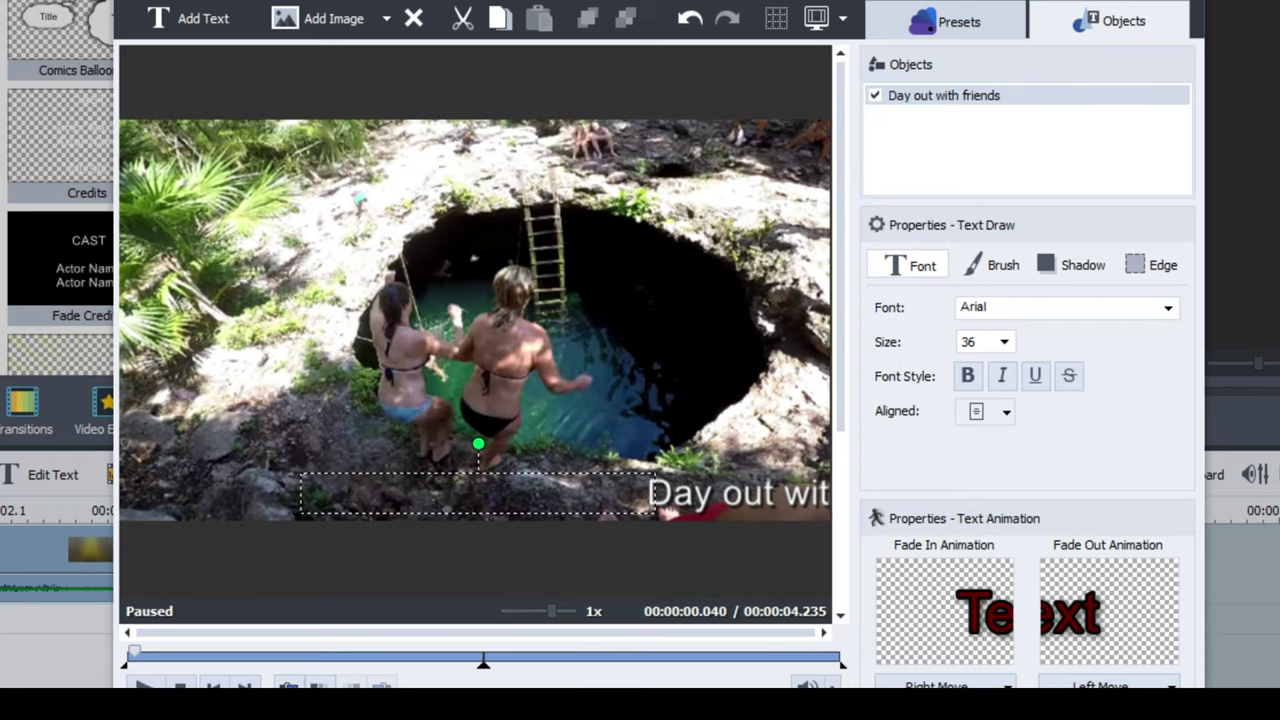
{"action": "key", "text": "Escape"}
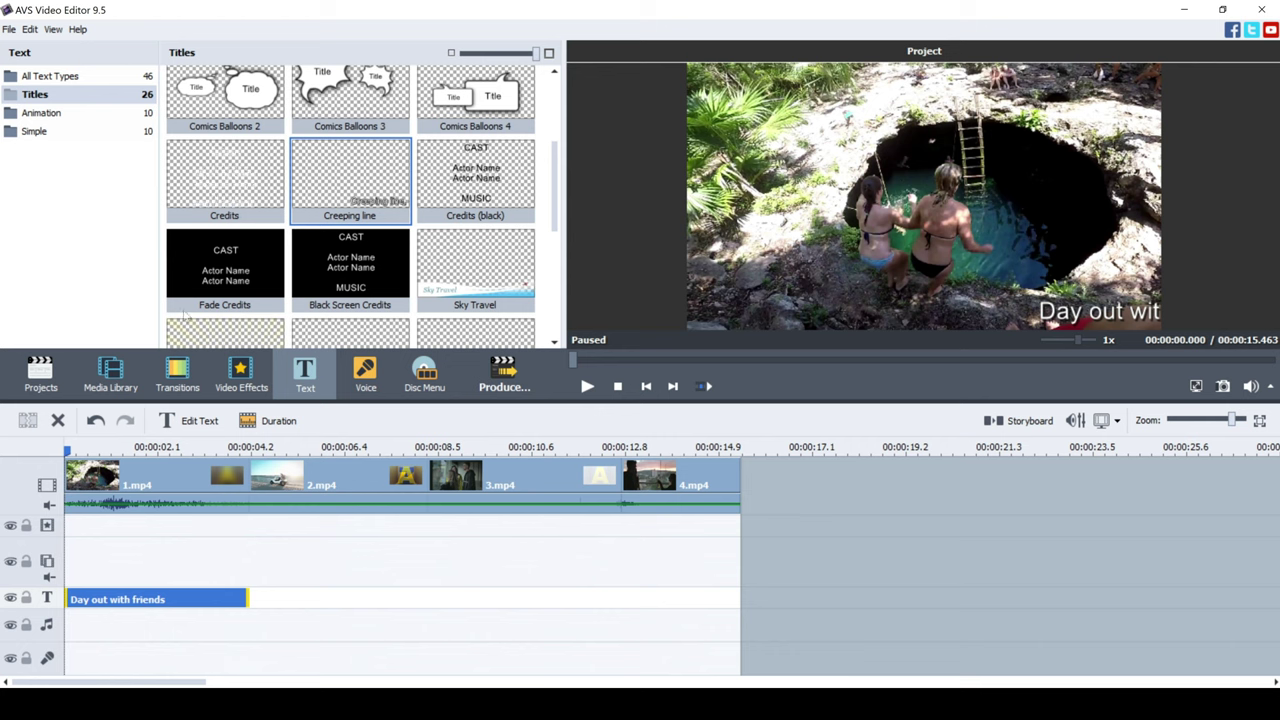
Import ES_Cayman (Wave Saver Remix) from the Epidemic folder onto the music line
{"action": "left_click", "coordinate": [112, 380]}
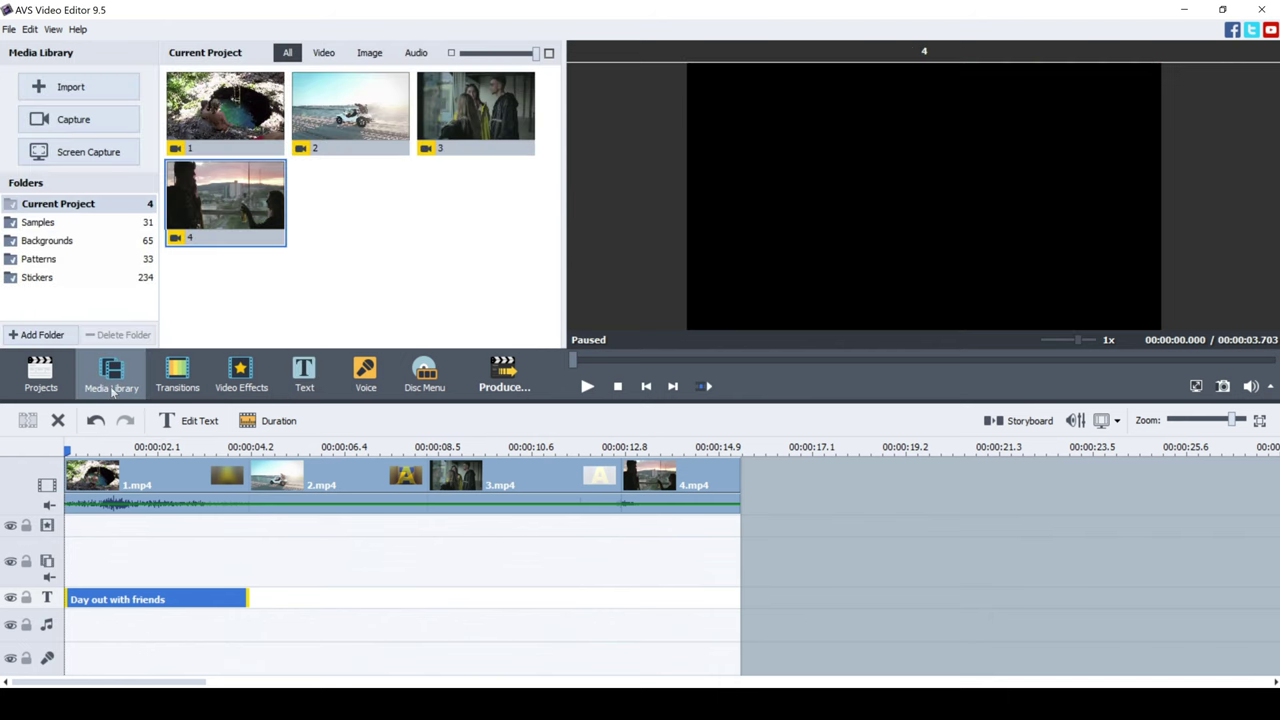
{"action": "left_click", "coordinate": [67, 87]}
{"action": "left_click", "coordinate": [565, 317]}
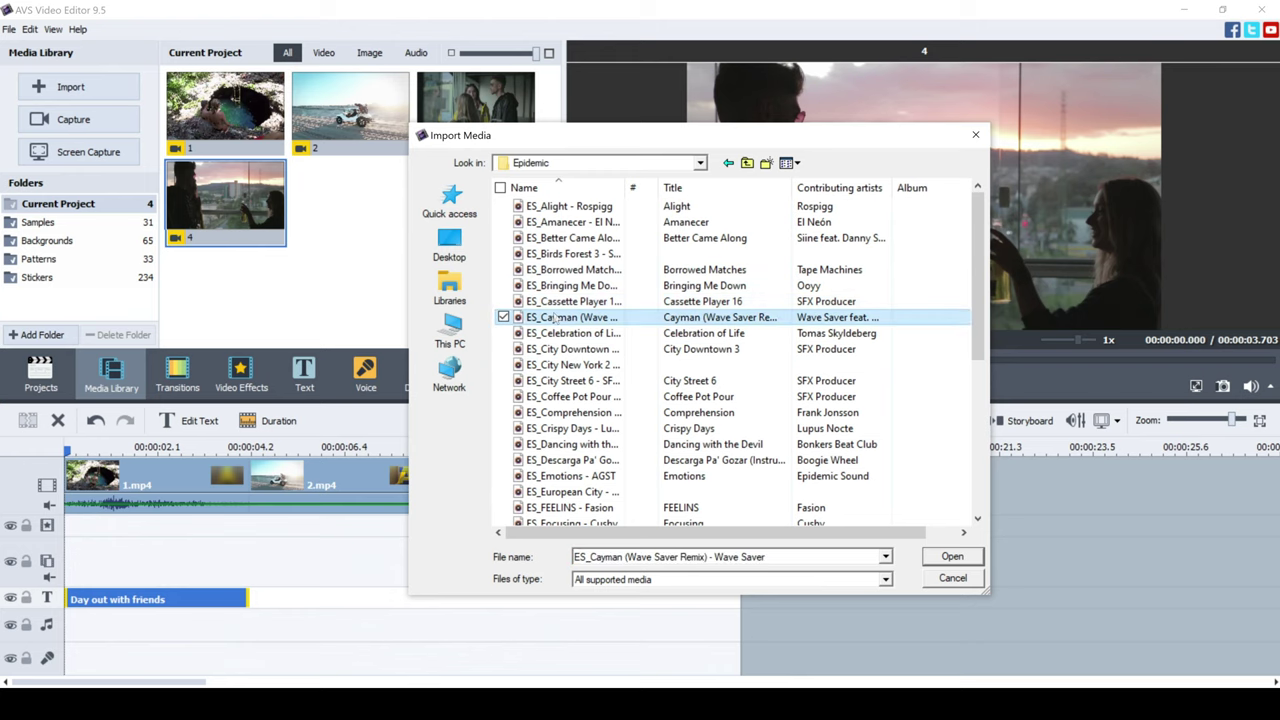
{"action": "left_click", "coordinate": [952, 556]}
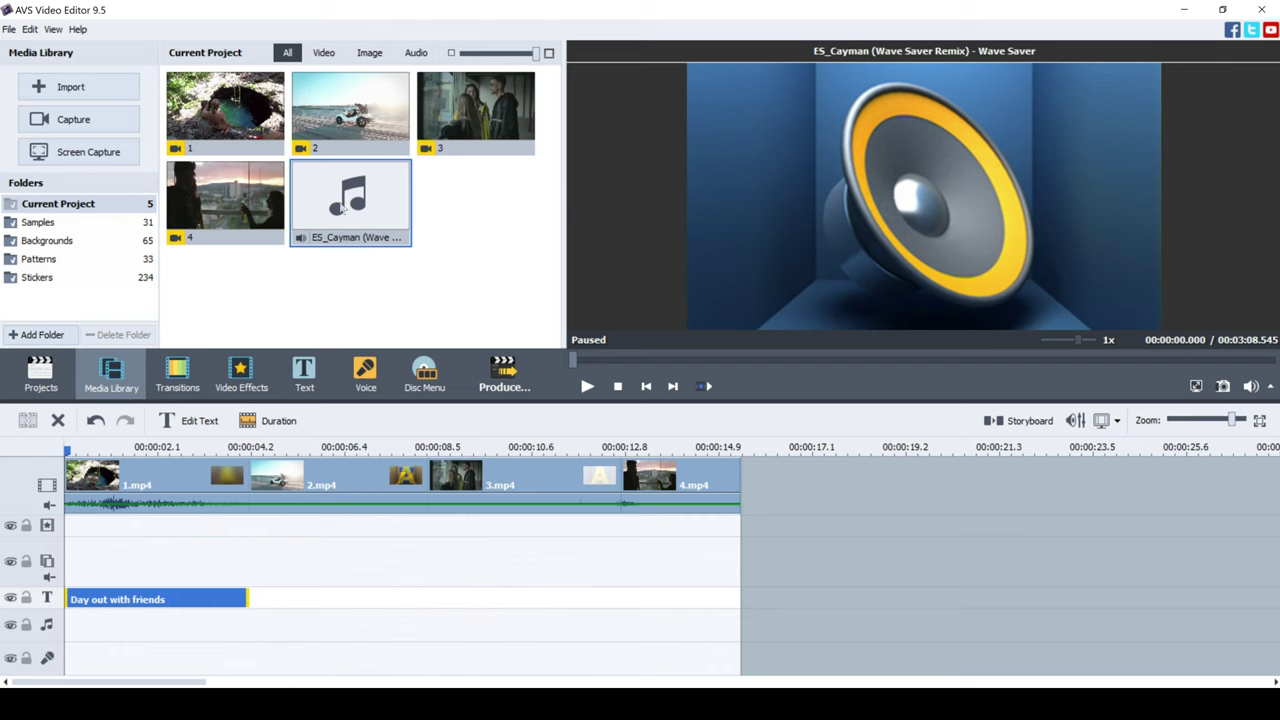
{"action": "left_click_drag", "start_coordinate": [346, 206], "coordinate": [66, 628]}
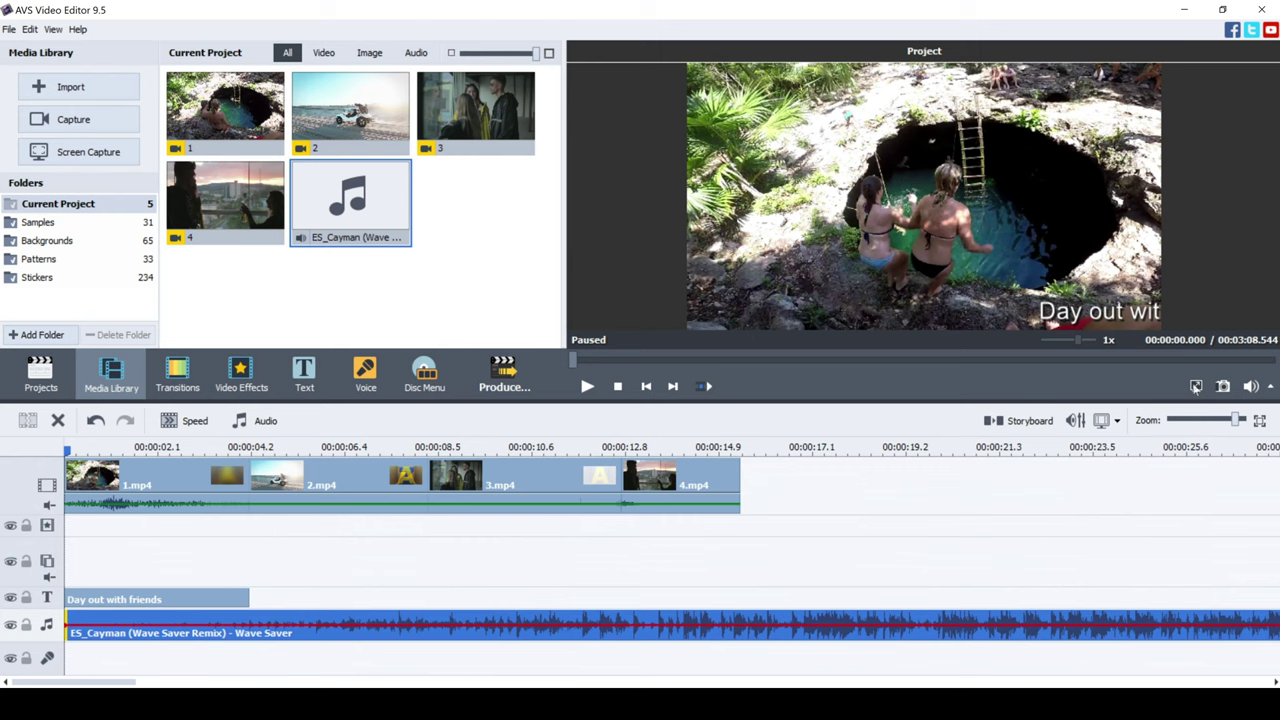
Trim the Cayman music to 00:00:15.463 so it ends with the last clip
{"action": "left_click_drag", "start_coordinate": [1238, 420], "coordinate": [1178, 428]}
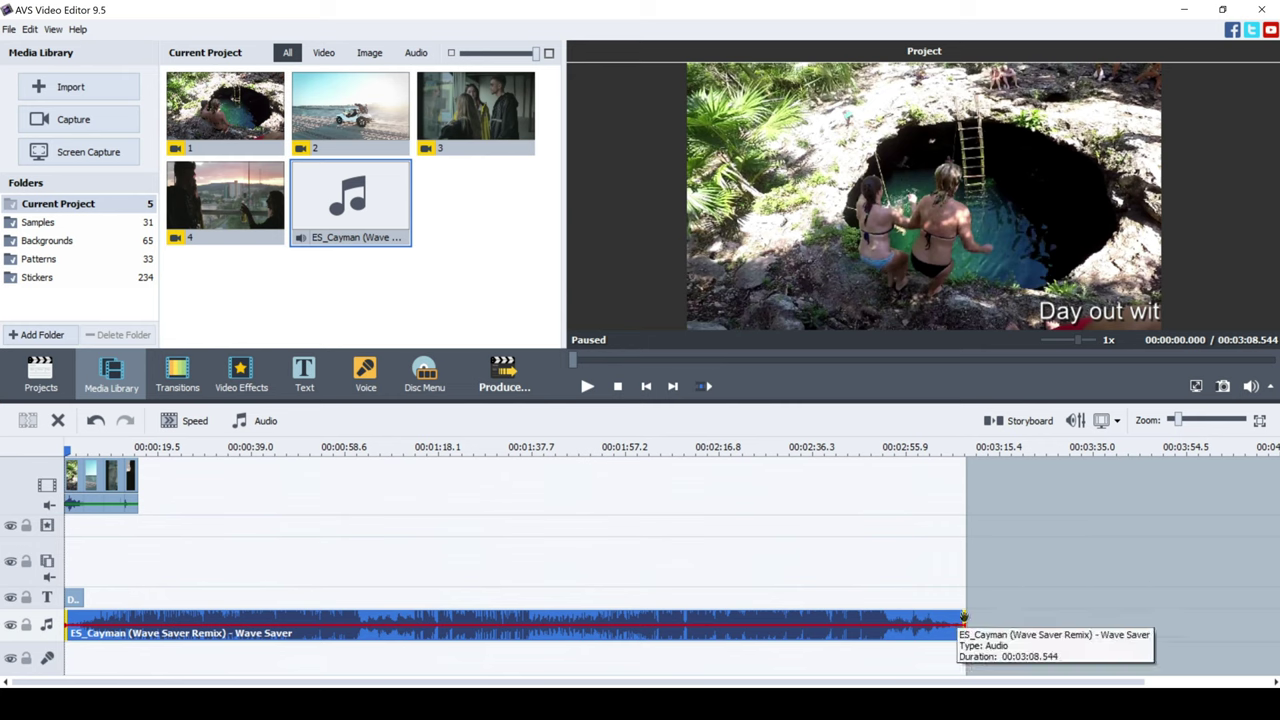
{"action": "left_click_drag", "start_coordinate": [965, 617], "coordinate": [139, 617]}
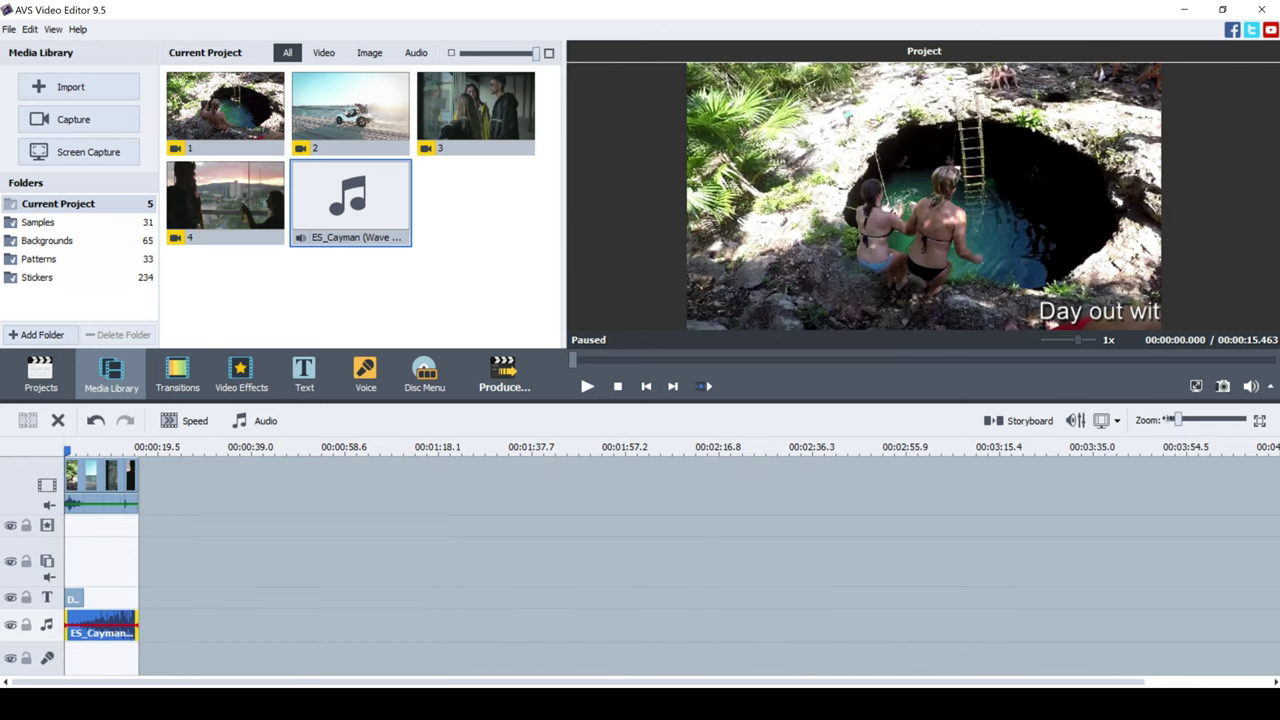
{"action": "left_click_drag", "start_coordinate": [1205, 420], "coordinate": [1235, 420]}
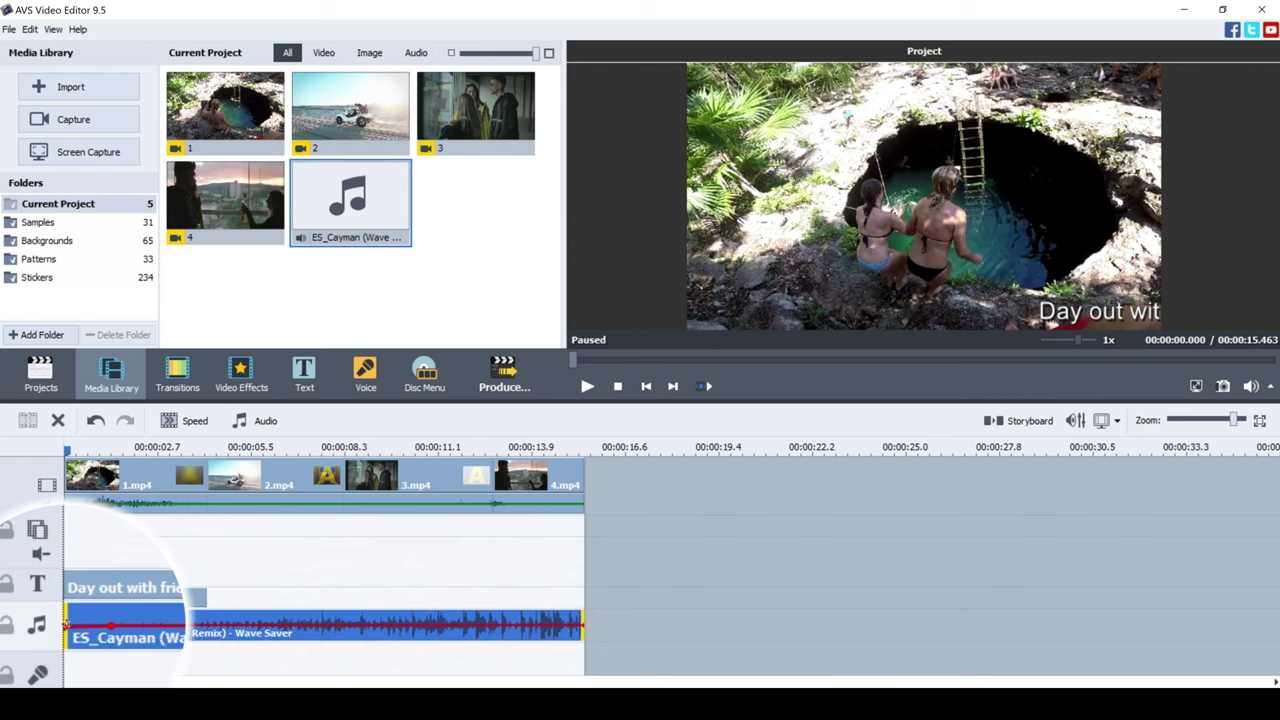
Add a fade-in at the music's start and a fade-out at its end
{"action": "left_click_drag", "start_coordinate": [66, 626], "coordinate": [68, 637]}
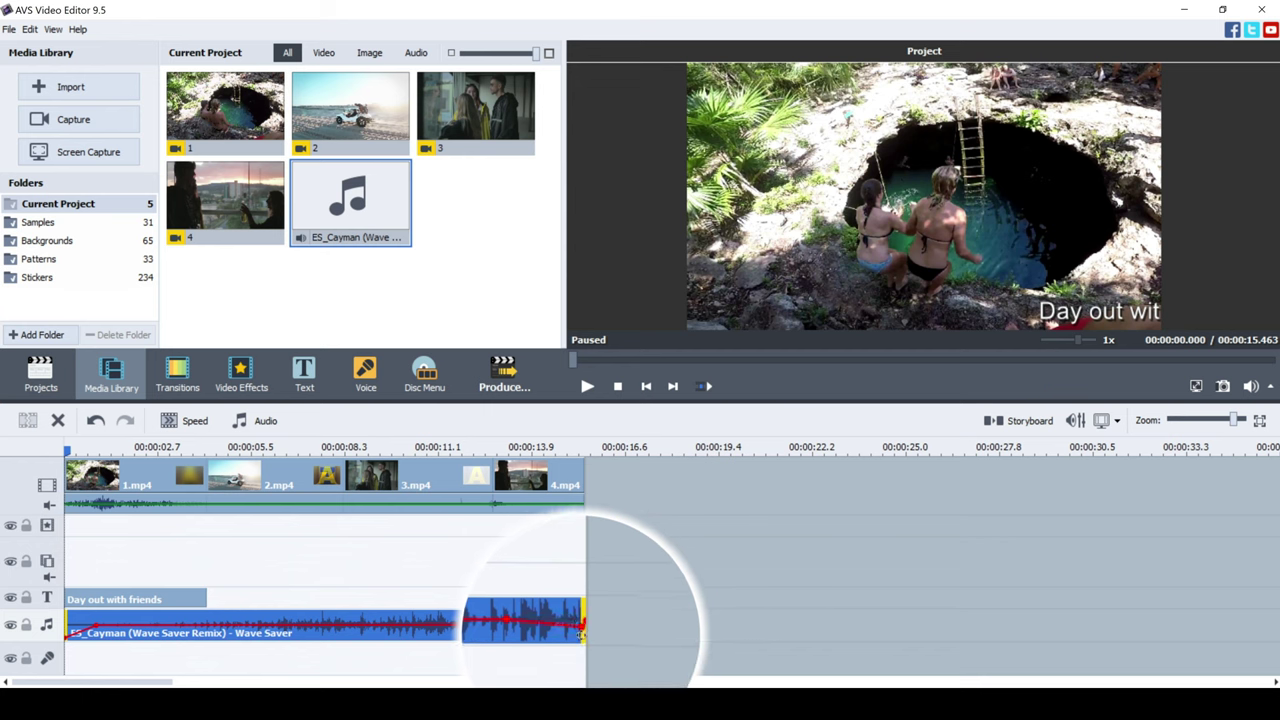
{"action": "left_click_drag", "start_coordinate": [580, 625], "coordinate": [530, 624]}
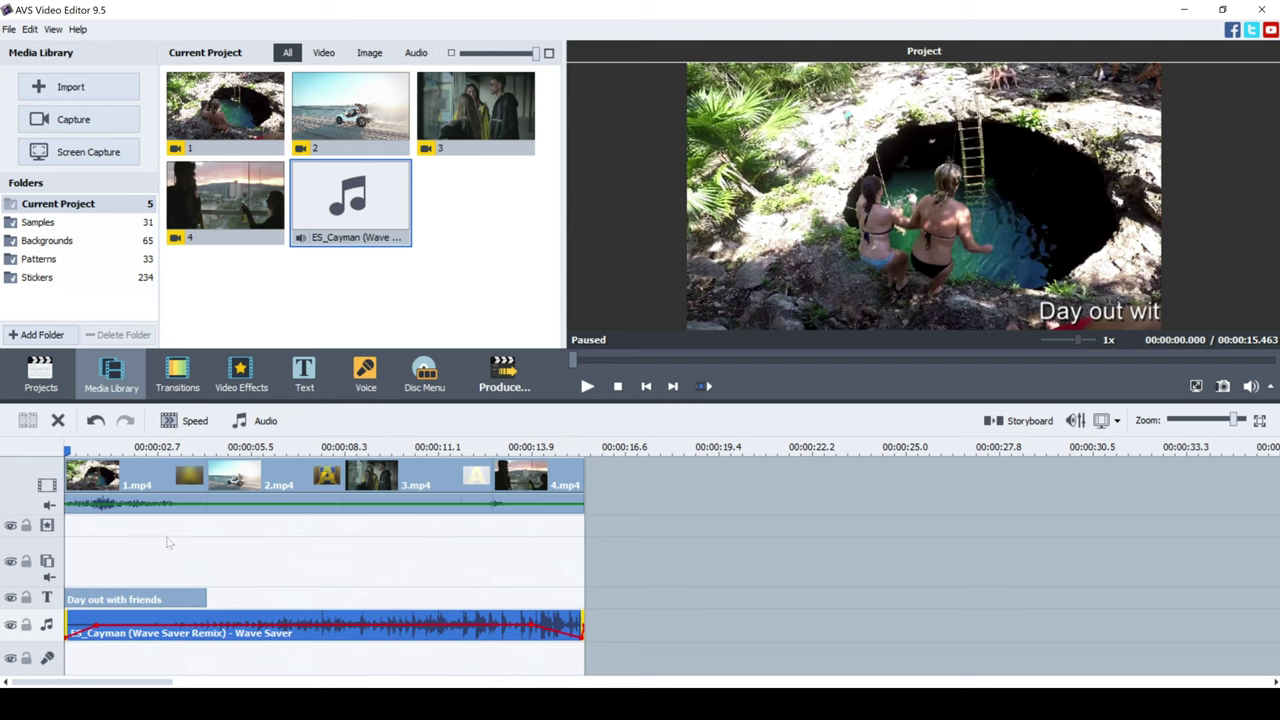
{"action": "left_click", "coordinate": [137, 486]}
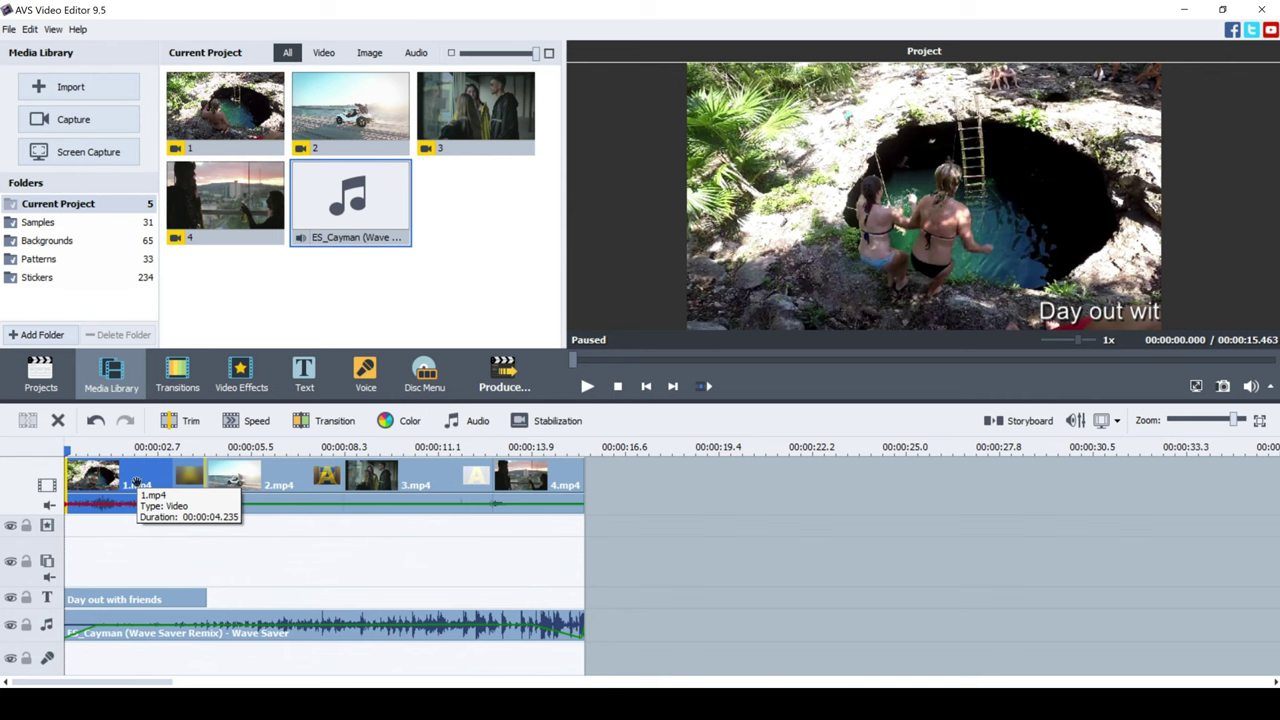
Set 1.mp4's colour temperature to 29, applied to every occurrence of the file
{"action": "left_click", "coordinate": [410, 425]}
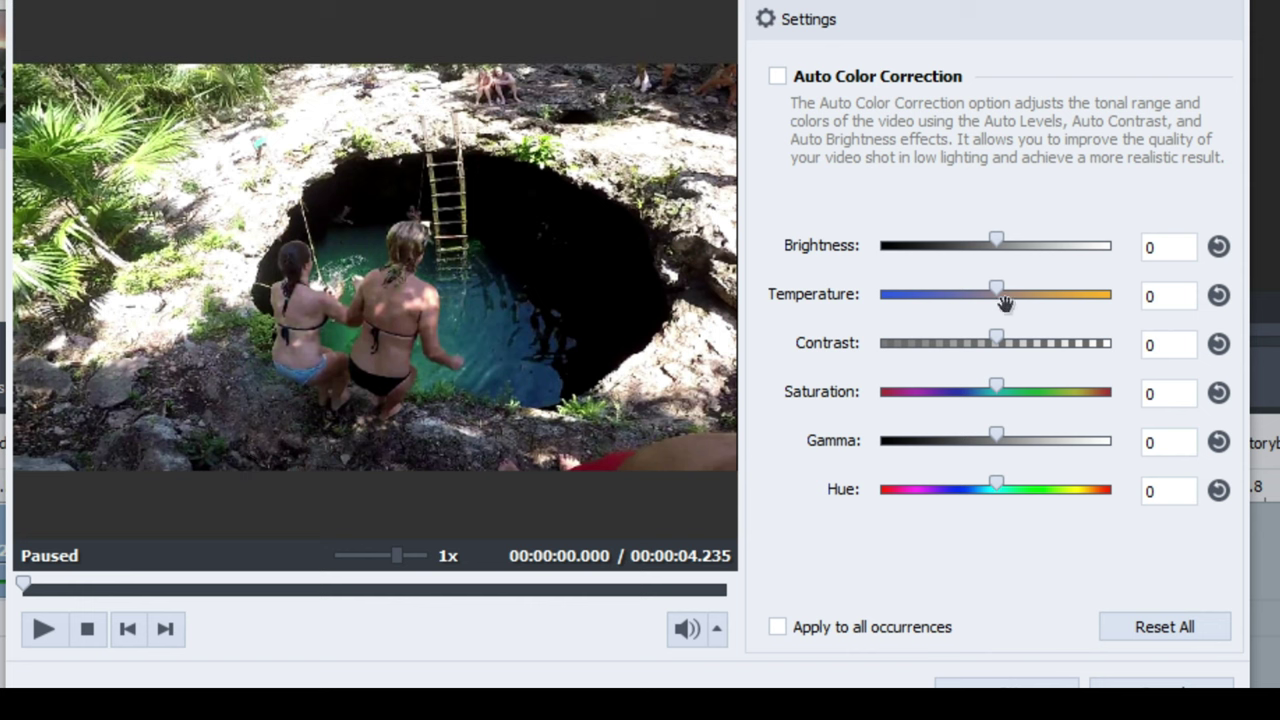
{"action": "mouse_move", "coordinate": [1000, 288]}
{"action": "left_mouse_down"}
{"action": "mouse_move", "coordinate": [975, 289]}
{"action": "mouse_move", "coordinate": [1045, 325]}
{"action": "mouse_move", "coordinate": [997, 287]}
{"action": "left_mouse_up"}
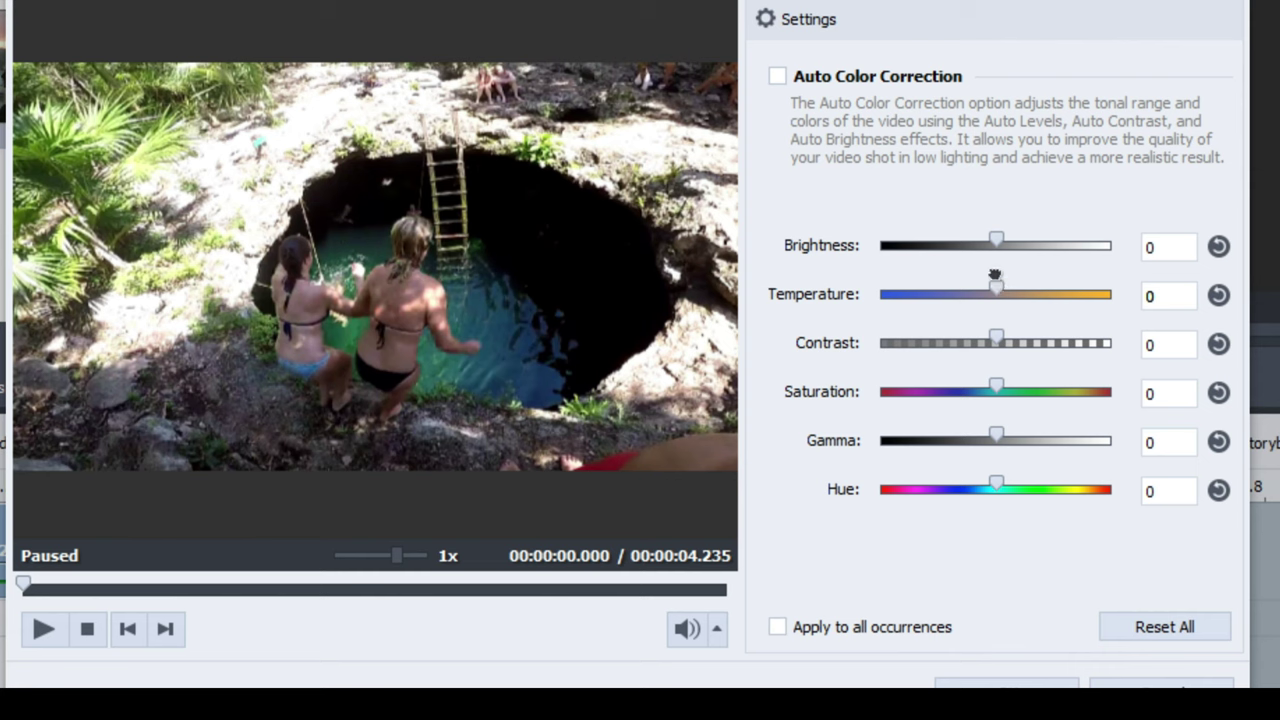
{"action": "mouse_move", "coordinate": [976, 237]}
{"action": "left_mouse_down"}
{"action": "mouse_move", "coordinate": [965, 240]}
{"action": "mouse_move", "coordinate": [995, 240]}
{"action": "left_mouse_up"}
{"action": "left_click_drag", "start_coordinate": [993, 283], "coordinate": [1031, 288]}
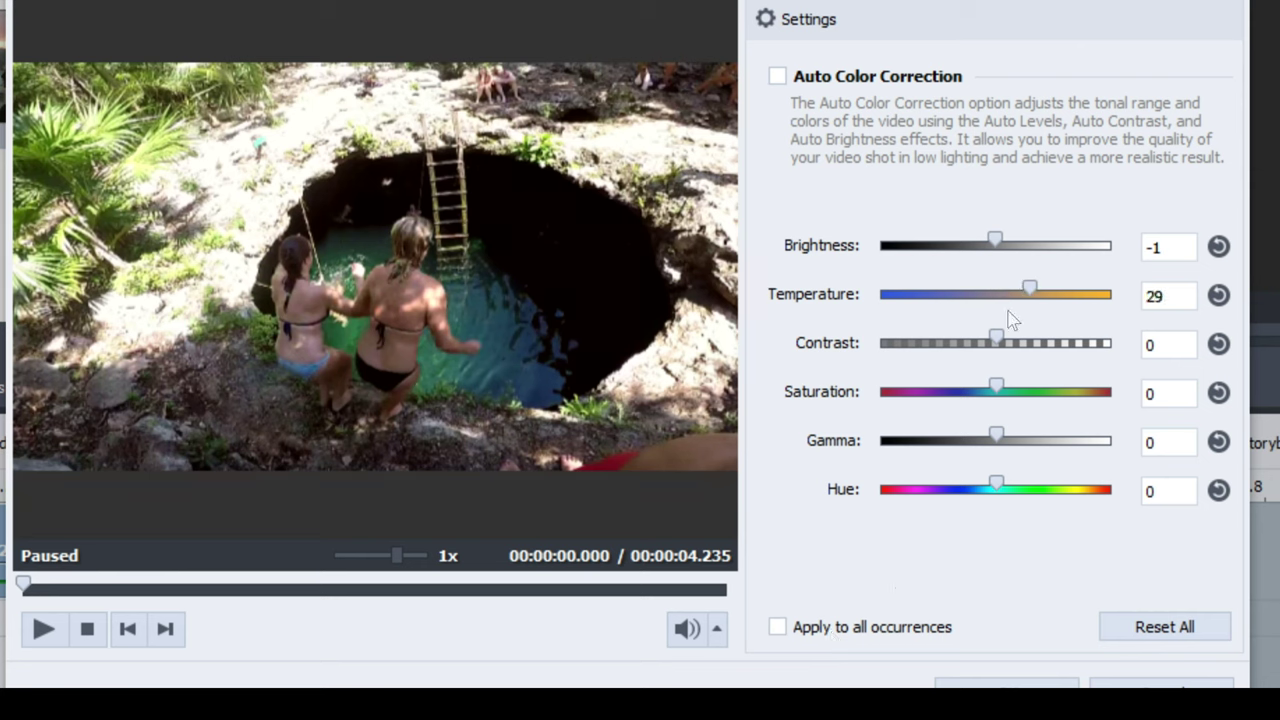
{"action": "left_click", "coordinate": [778, 628]}
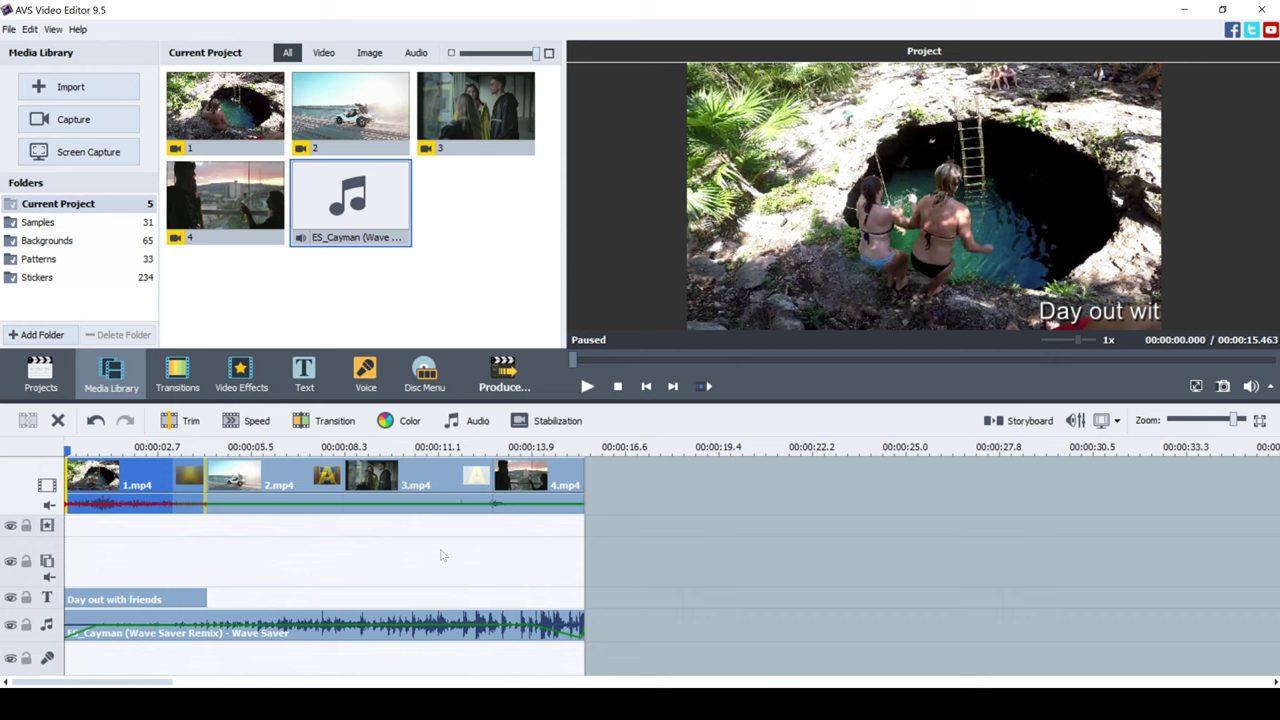
Configure File output as MP4 with a 1920 x 1080 frame size in the Produce wizard
{"action": "left_click", "coordinate": [513, 382]}
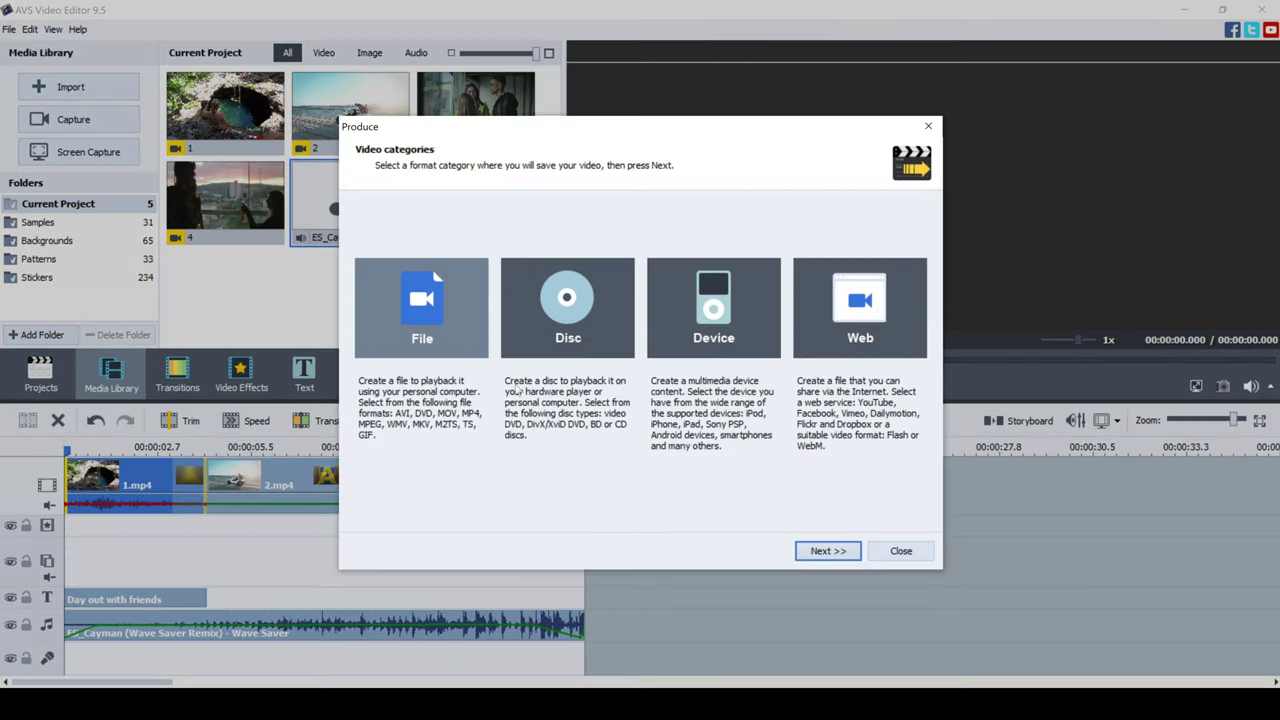
{"action": "left_click", "coordinate": [817, 553]}
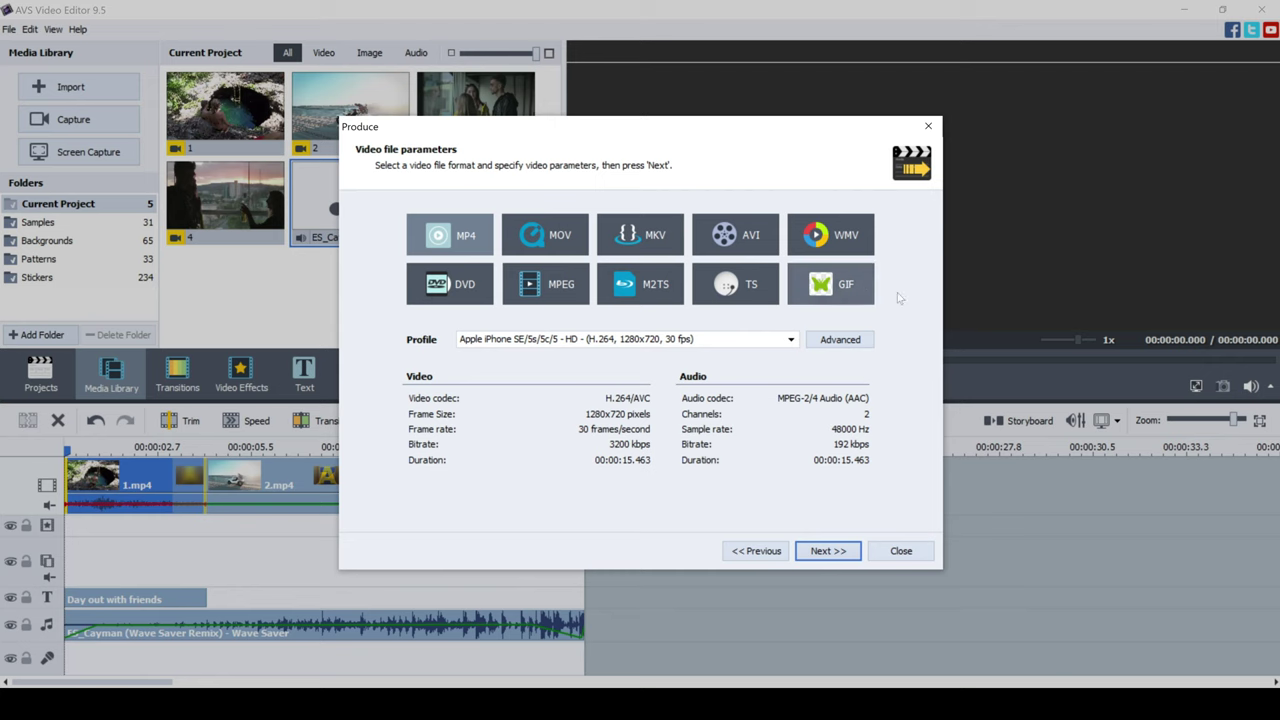
{"action": "left_click", "coordinate": [840, 340]}
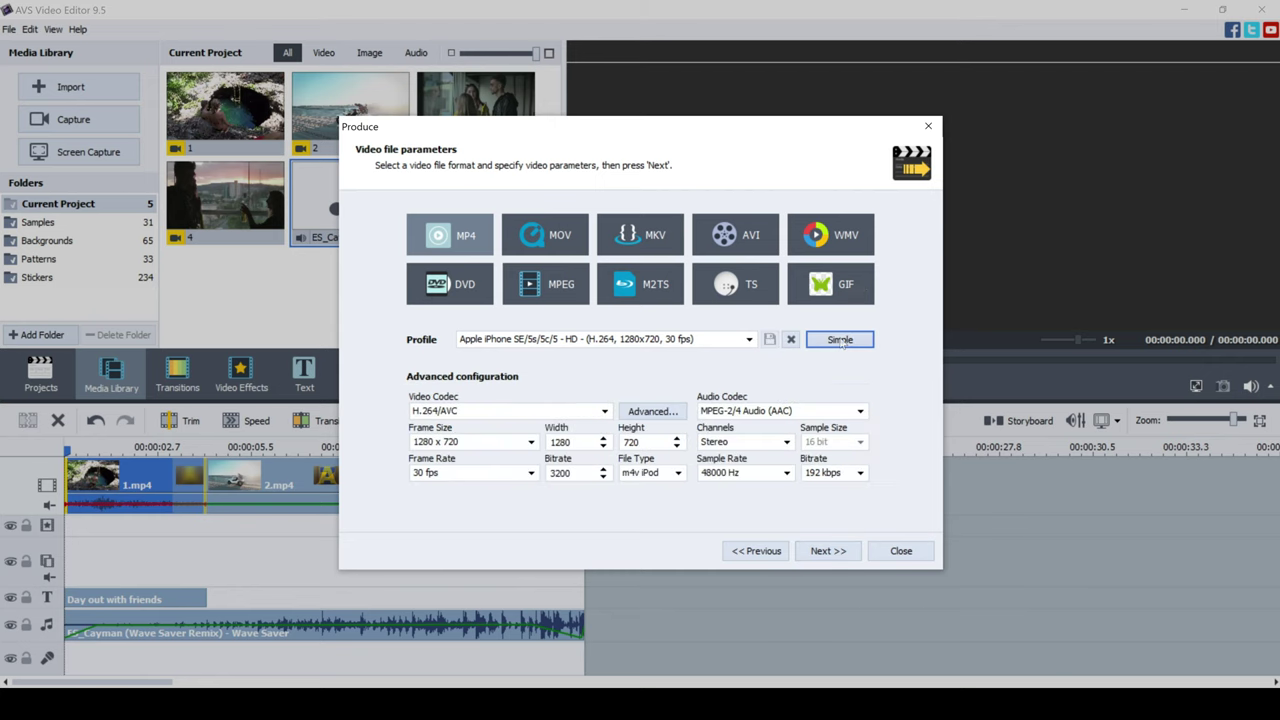
{"action": "left_click", "coordinate": [531, 442]}
{"action": "left_click", "coordinate": [531, 442]}
{"action": "left_click", "coordinate": [531, 442]}
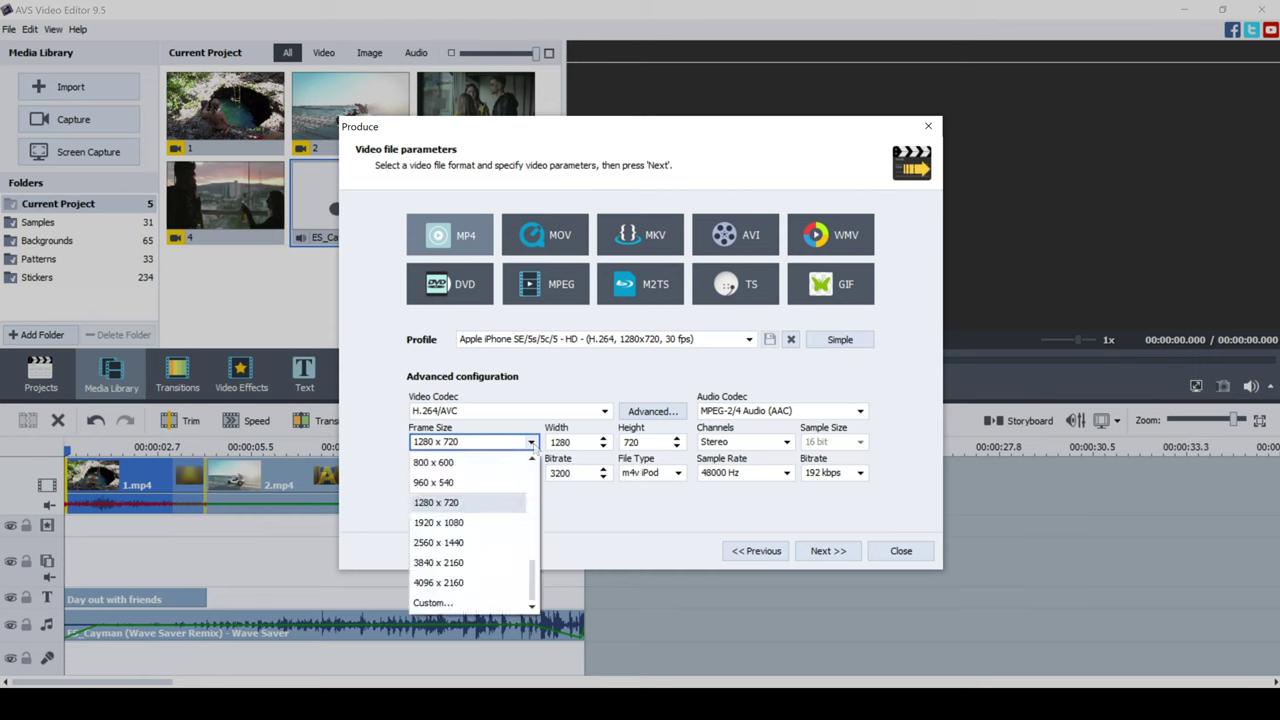
{"action": "left_click", "coordinate": [466, 525]}
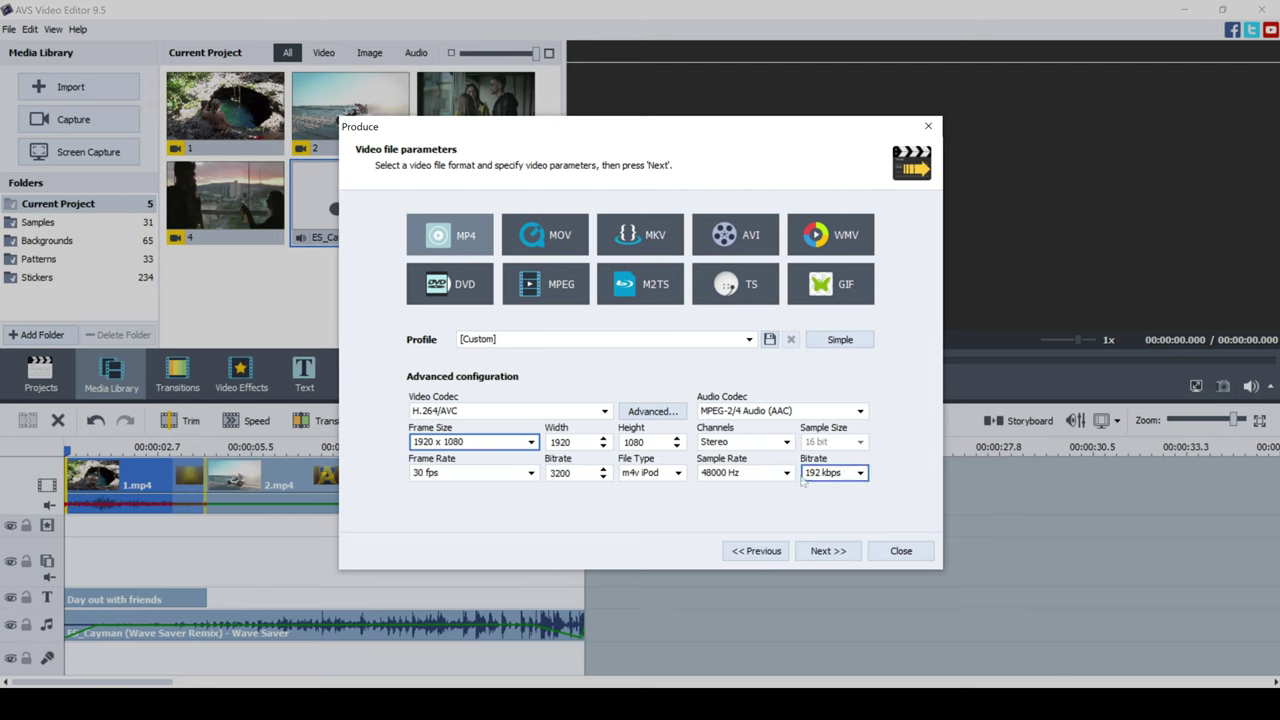
{"action": "left_click", "coordinate": [830, 551]}
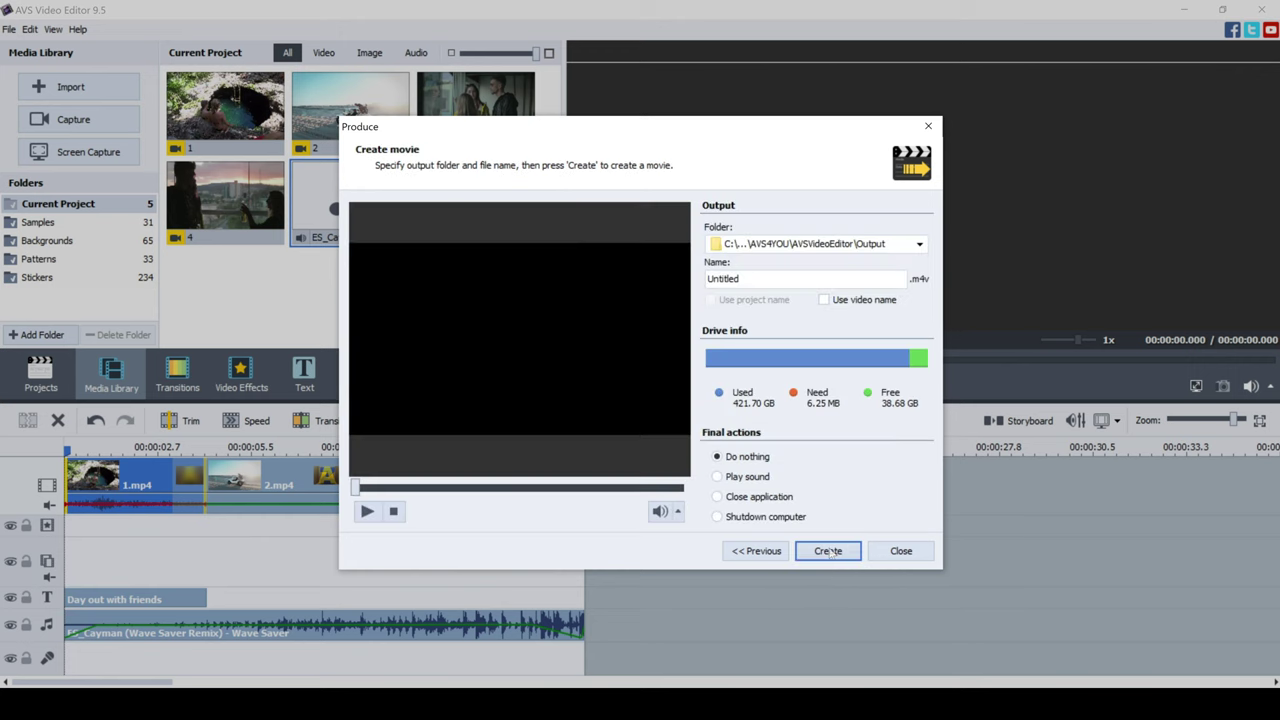